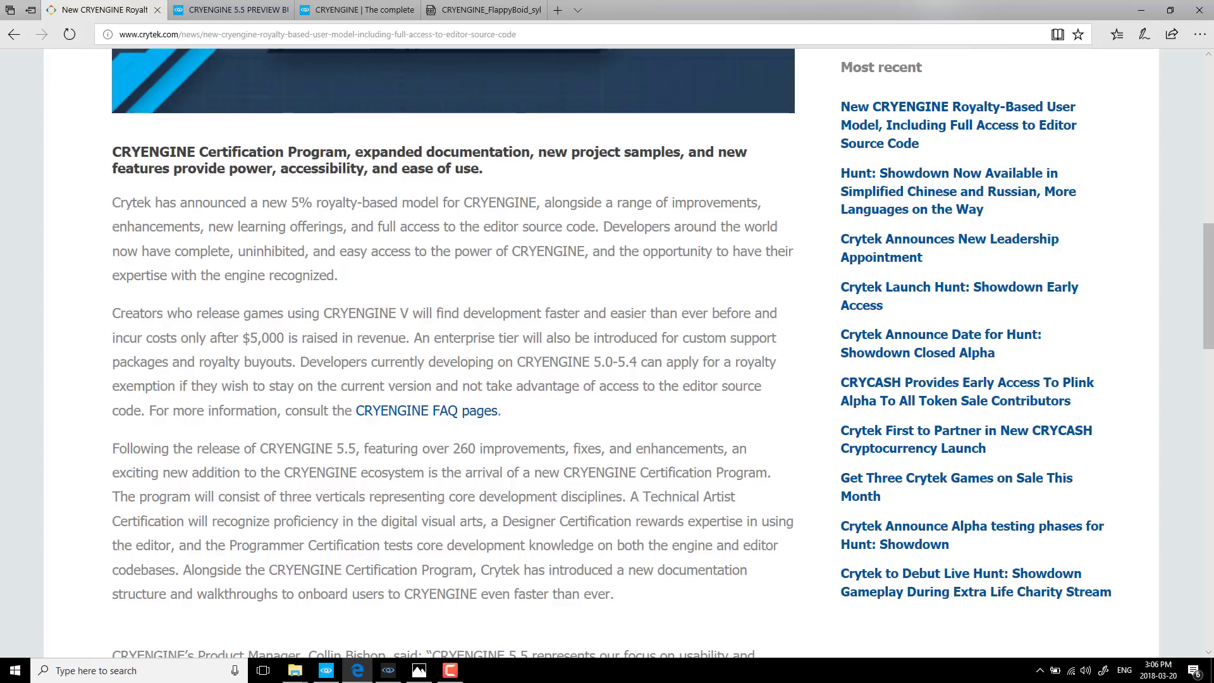
Highlight the 5% royalty-based model announcement and the $5,000 revenue threshold in the Crytek news article
{"action": "left_click_drag", "start_coordinate": [415, 277], "coordinate": [280, 212]}
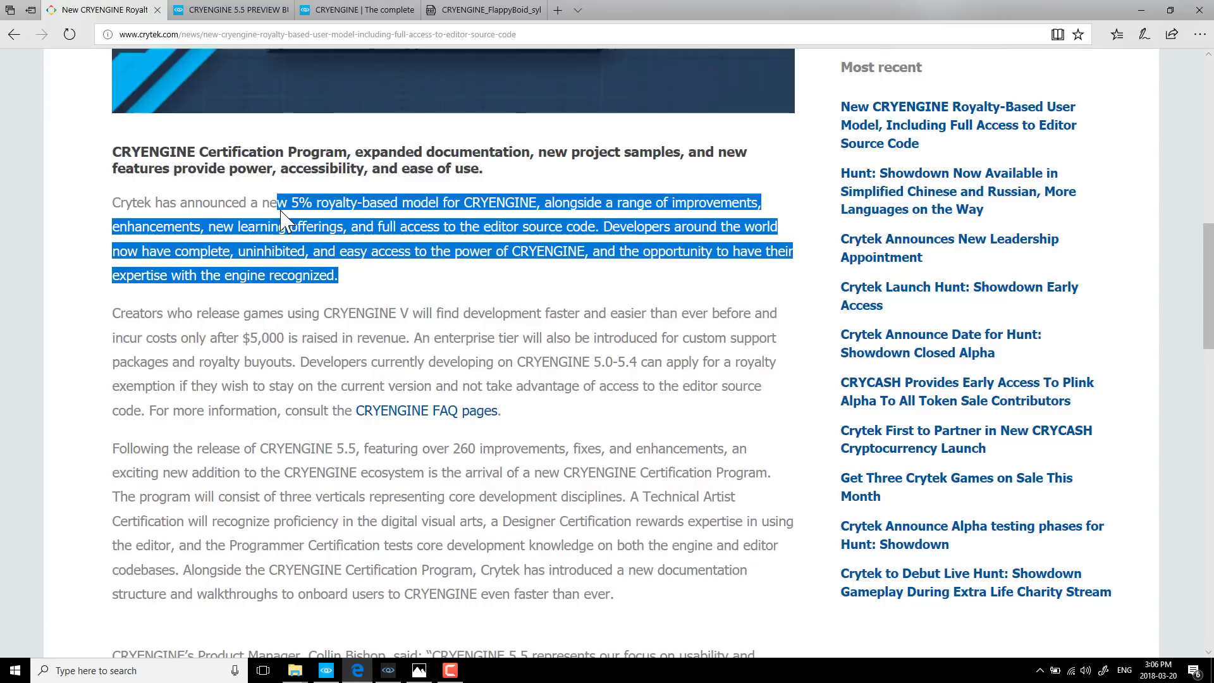
{"action": "left_click_drag", "start_coordinate": [243, 338], "coordinate": [495, 347]}
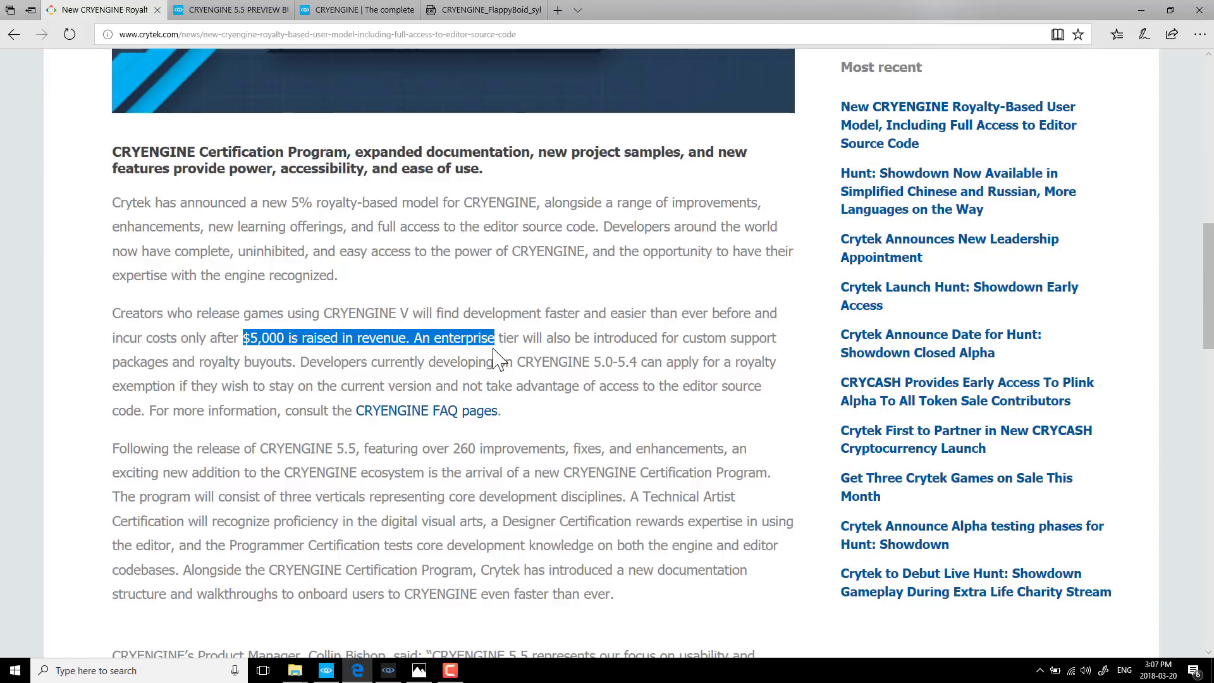
{"action": "left_click", "coordinate": [289, 337]}
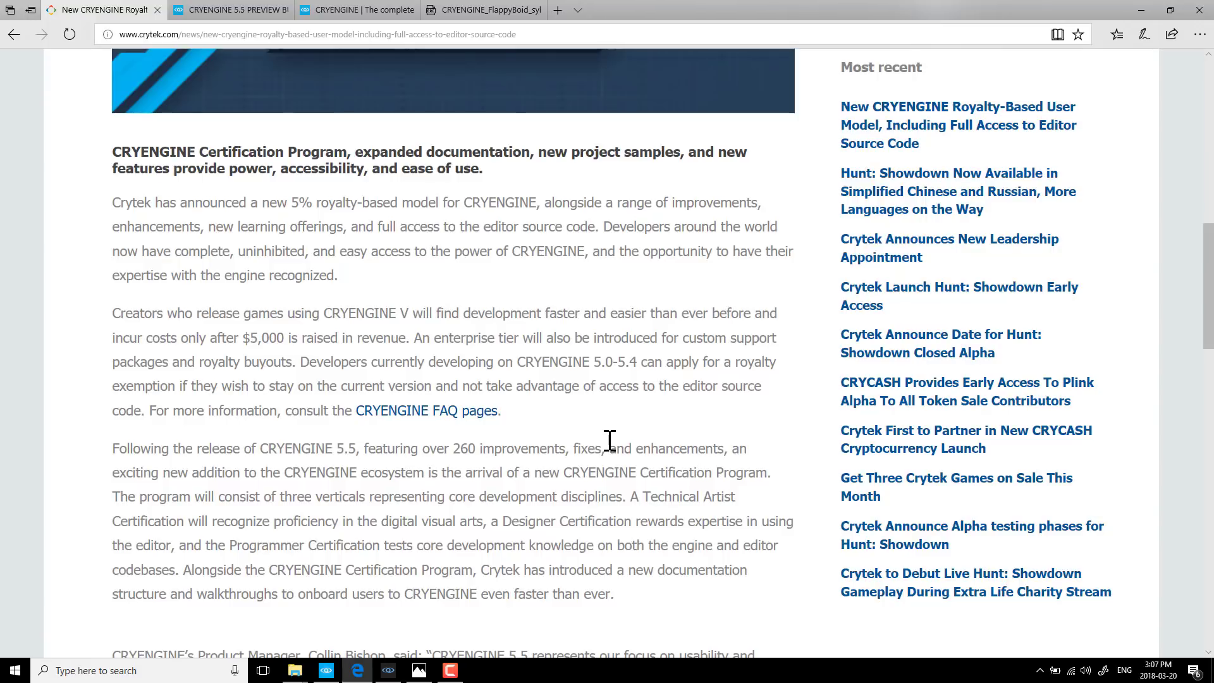
Open the CRYENGINE 5.5 preview build article and read its introduction and the New Getting Started Course section
{"action": "left_click", "coordinate": [225, 10]}
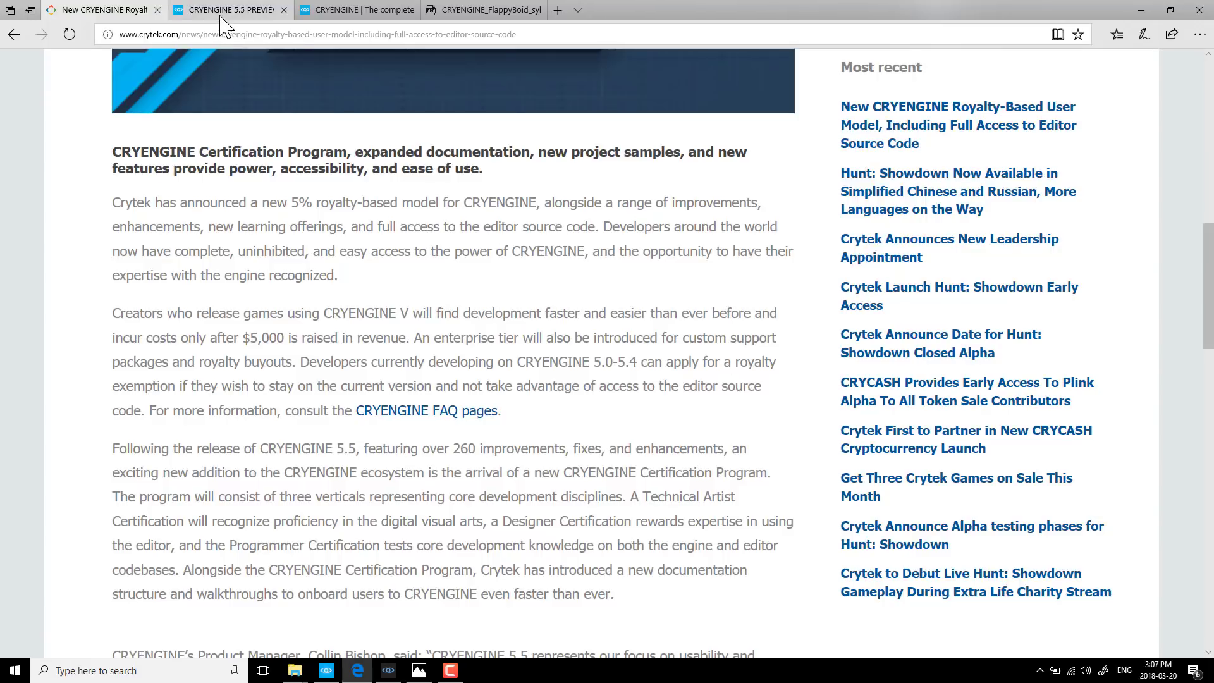
{"action": "scroll", "coordinate": [645, 393], "scroll_direction": "up", "scroll_amount": 20}
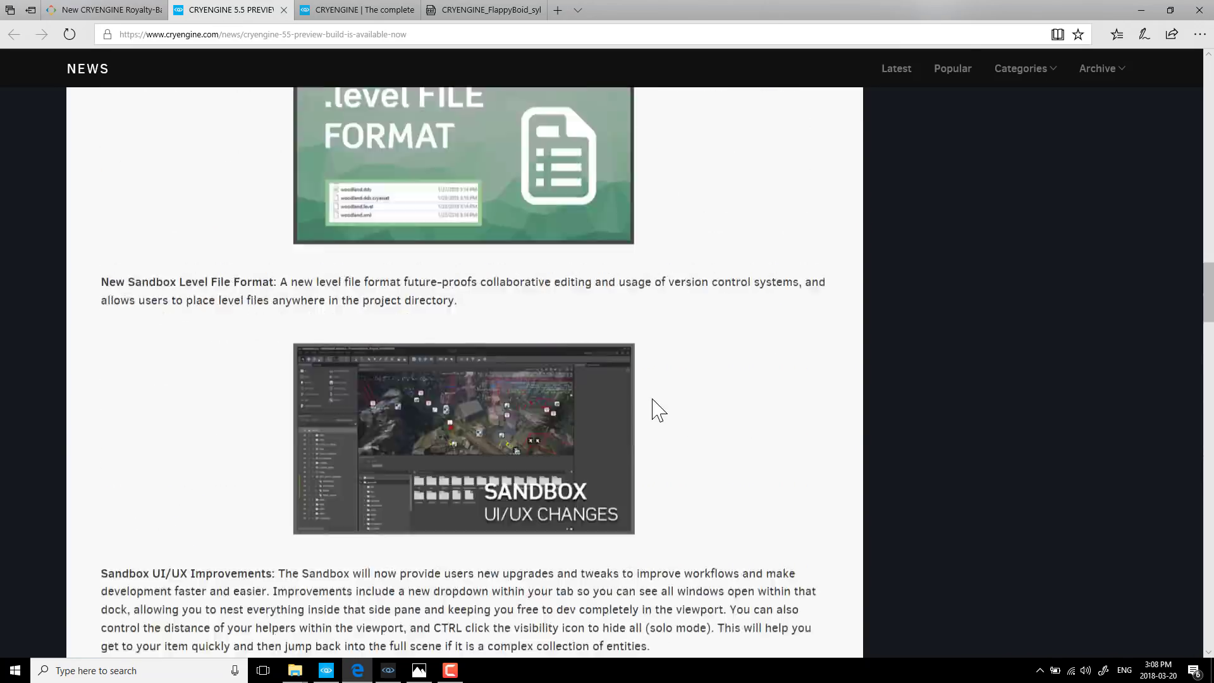
{"action": "scroll", "coordinate": [658, 427], "scroll_direction": "down", "scroll_amount": 20}
{"action": "scroll", "coordinate": [658, 424], "scroll_direction": "up", "scroll_amount": 12}
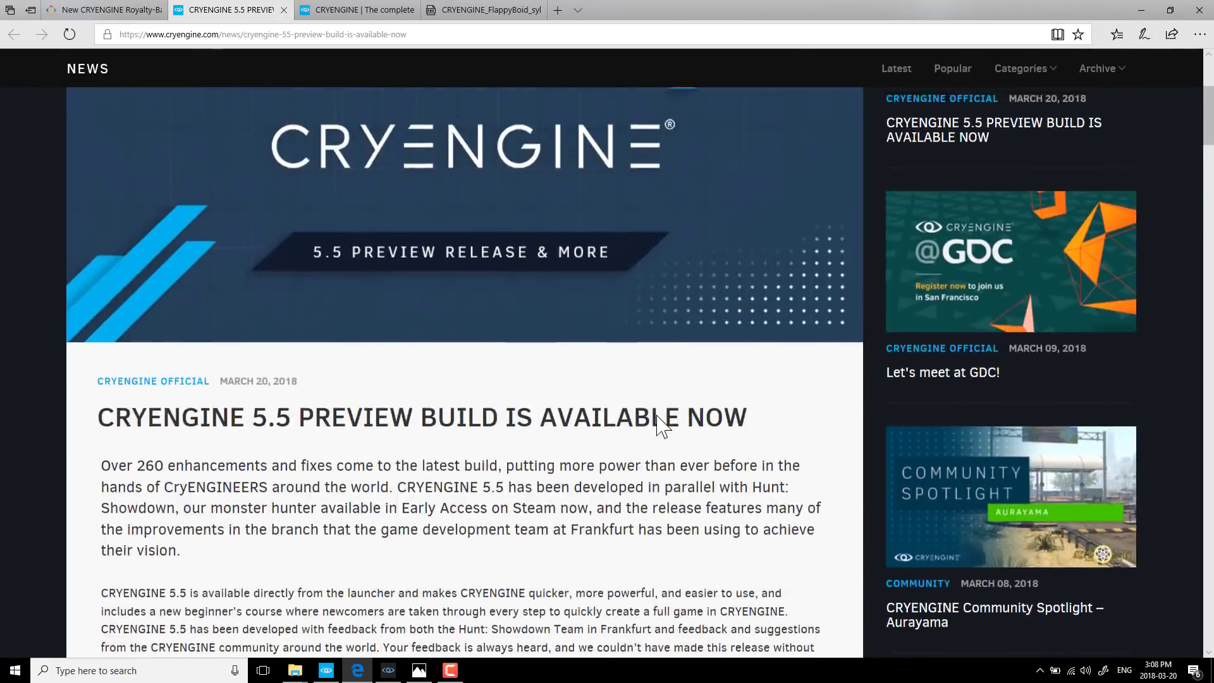
{"action": "scroll", "coordinate": [658, 416], "scroll_direction": "down", "scroll_amount": 1}
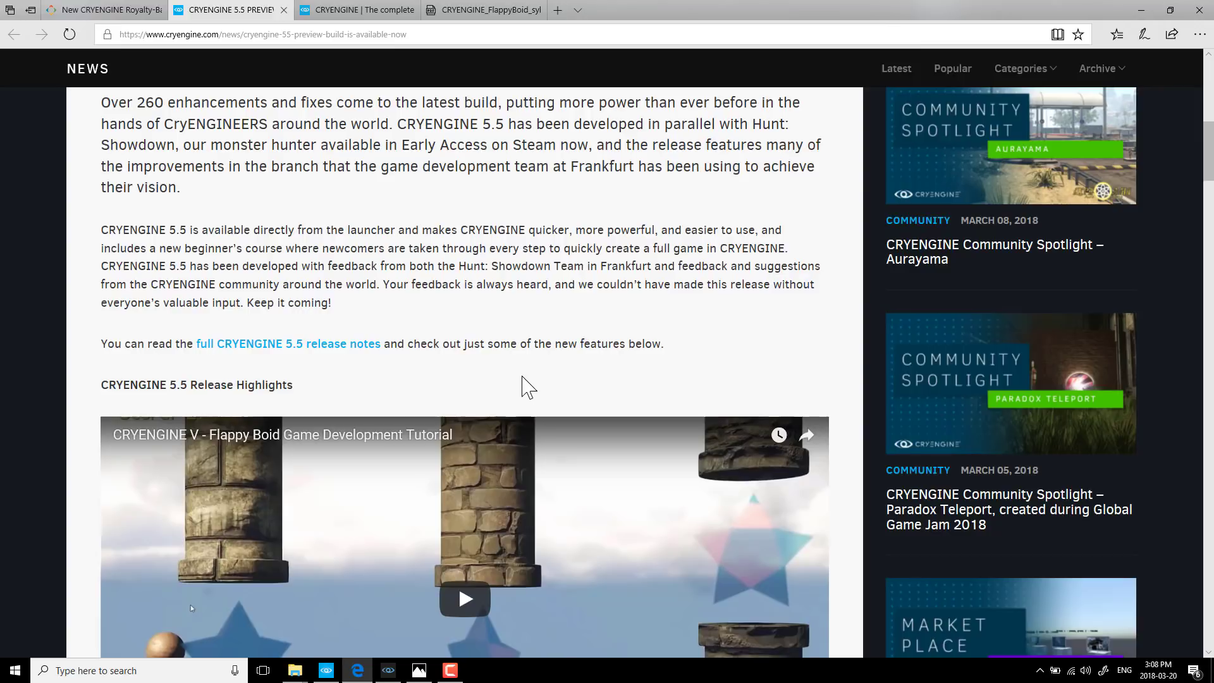
{"action": "scroll", "coordinate": [524, 377], "scroll_direction": "down", "scroll_amount": 1}
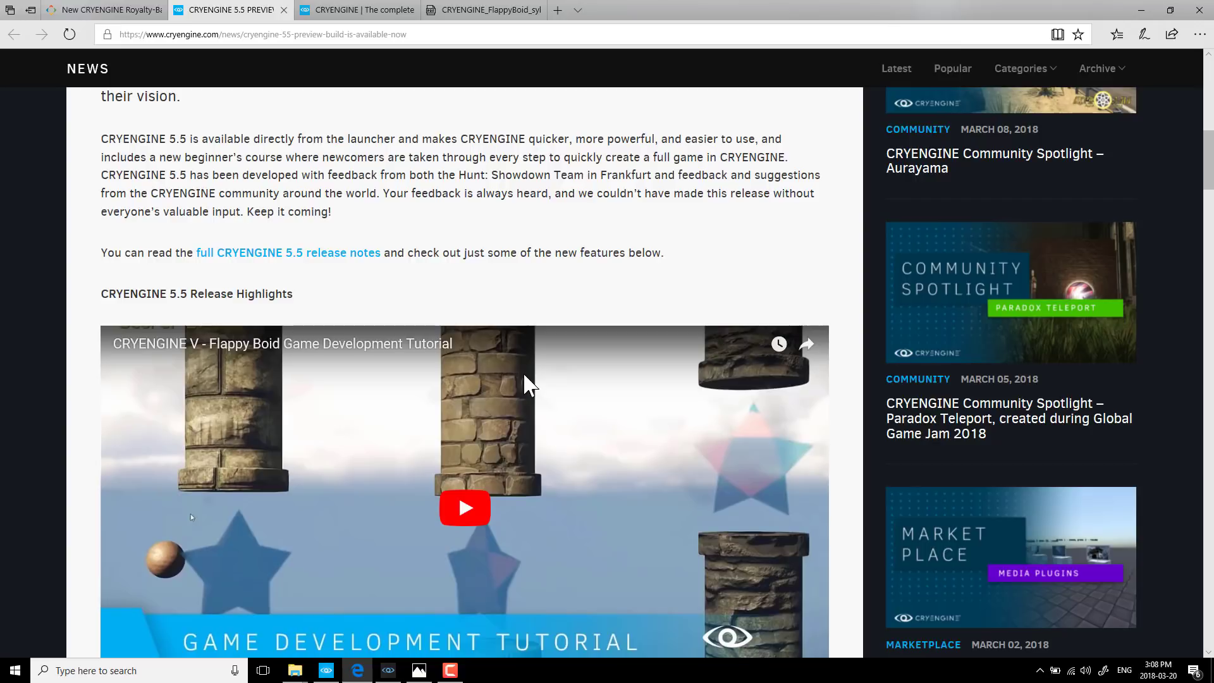
{"action": "scroll", "coordinate": [525, 383], "scroll_direction": "down", "scroll_amount": 2}
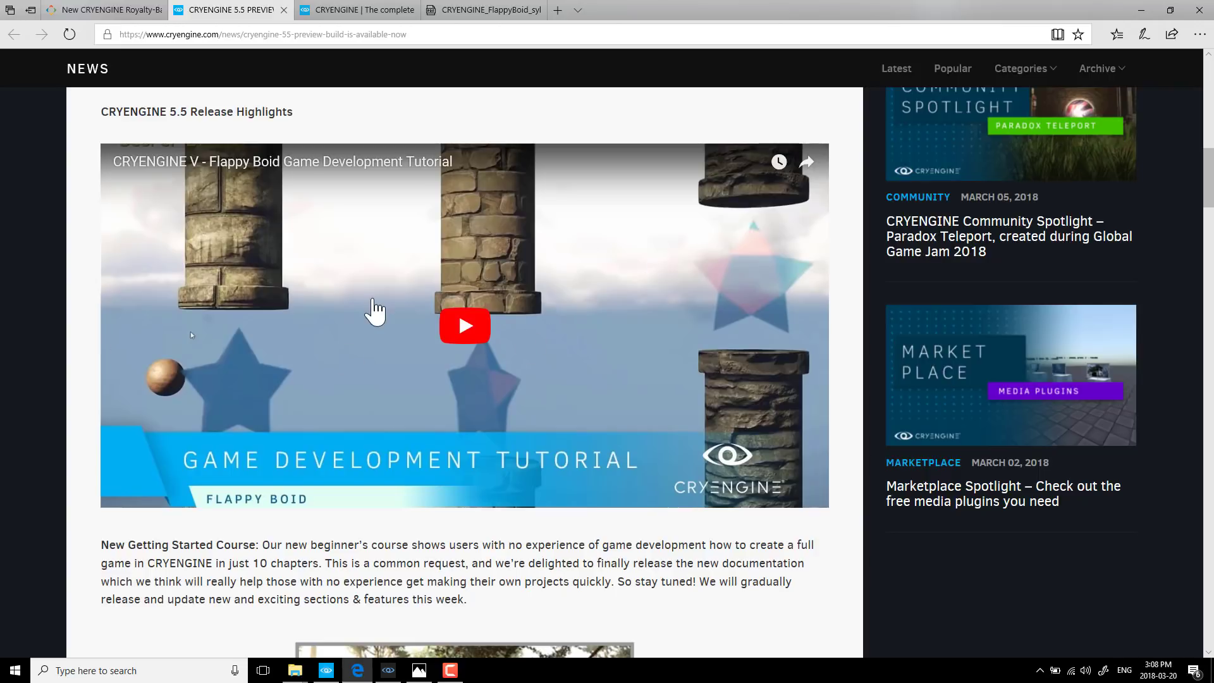
{"action": "scroll", "coordinate": [374, 306], "scroll_direction": "down", "scroll_amount": 1}
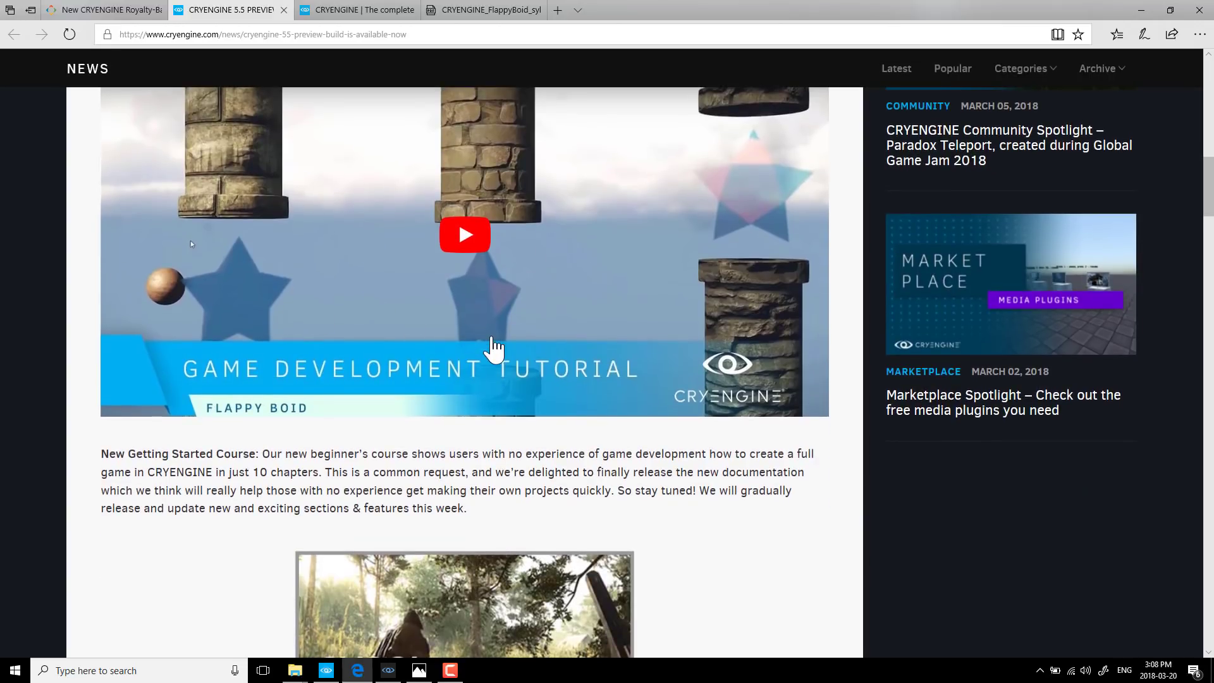
{"action": "scroll", "coordinate": [490, 347], "scroll_direction": "down", "scroll_amount": 1}
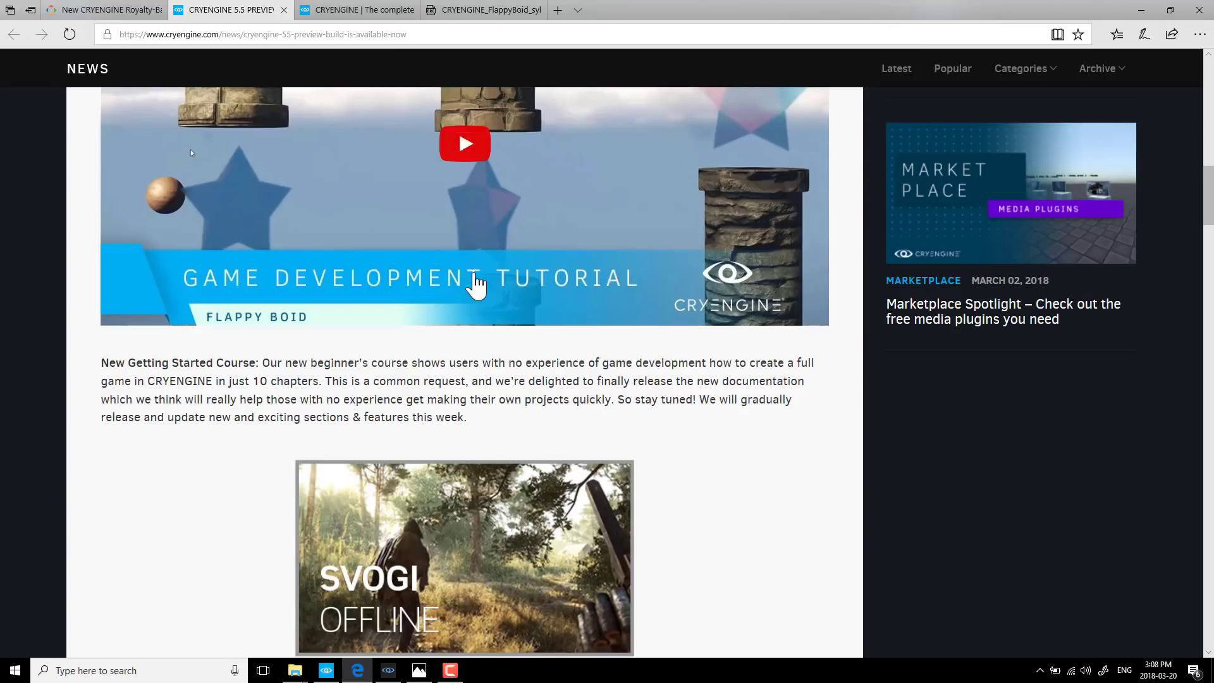
Review the SVOGI, terrain system and Sandbox level file format sections, highlighting the text about caching SVOGI on disk
{"action": "scroll", "coordinate": [137, 268], "scroll_direction": "down", "scroll_amount": 6}
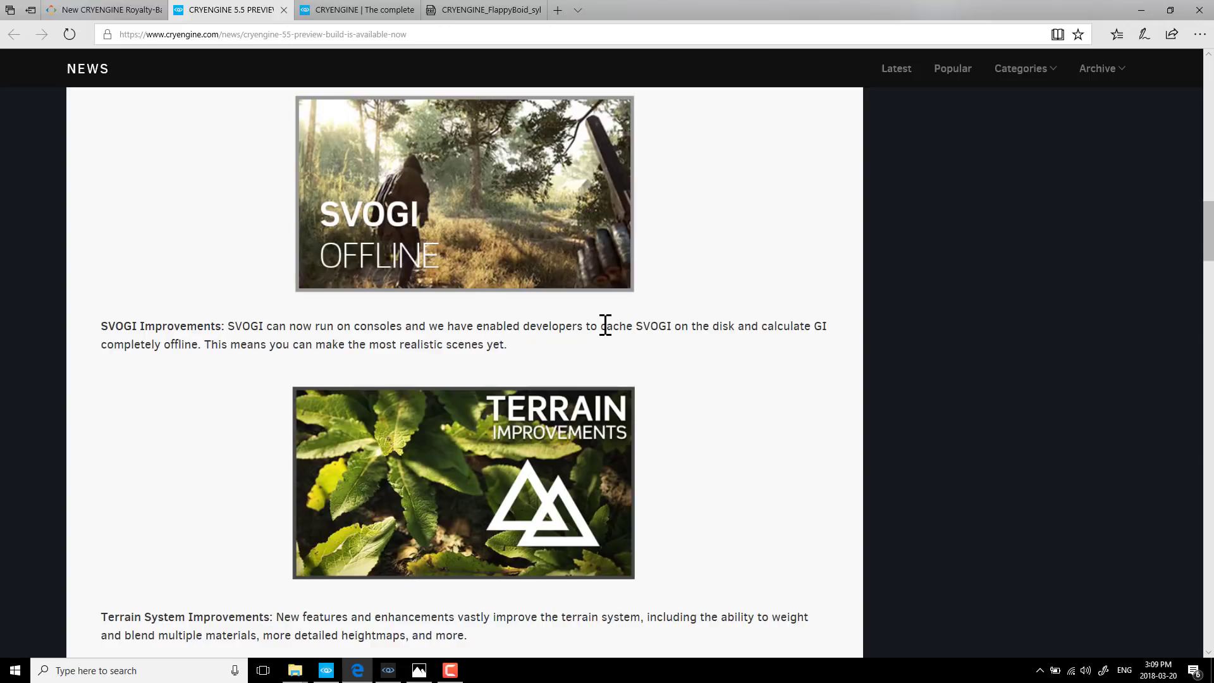
{"action": "left_click_drag", "start_coordinate": [601, 326], "coordinate": [471, 344]}
{"action": "scroll", "coordinate": [469, 345], "scroll_direction": "down", "scroll_amount": 4}
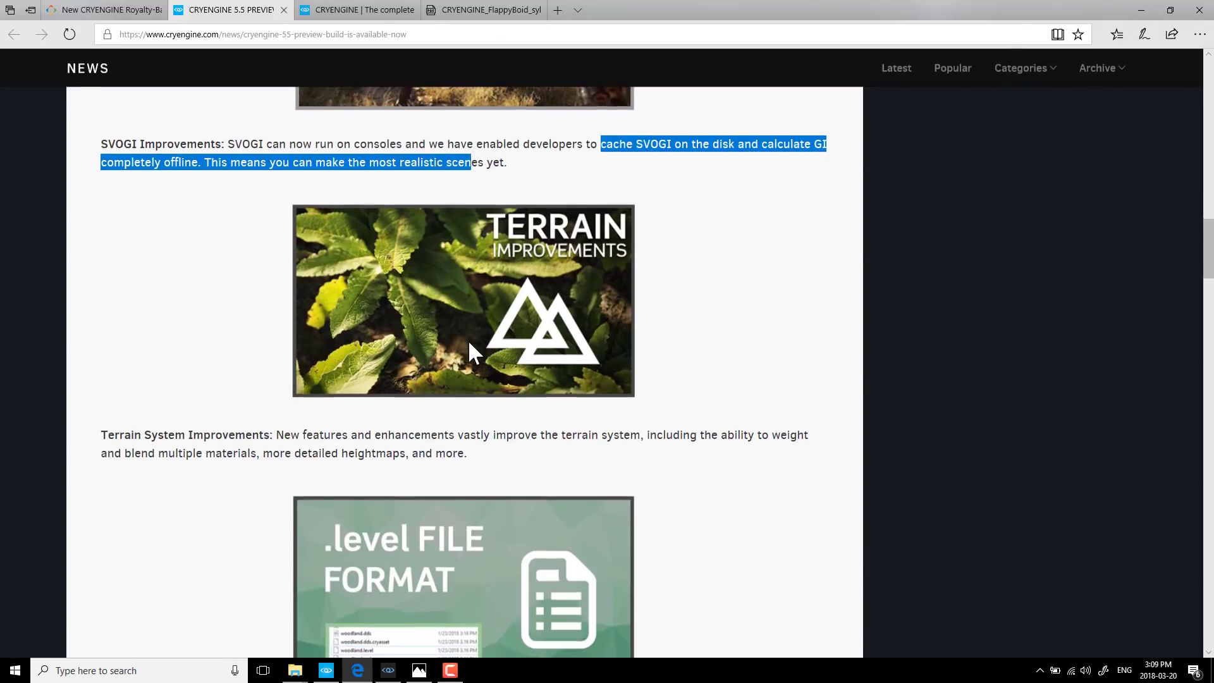
{"action": "scroll", "coordinate": [448, 356], "scroll_direction": "down", "scroll_amount": 1}
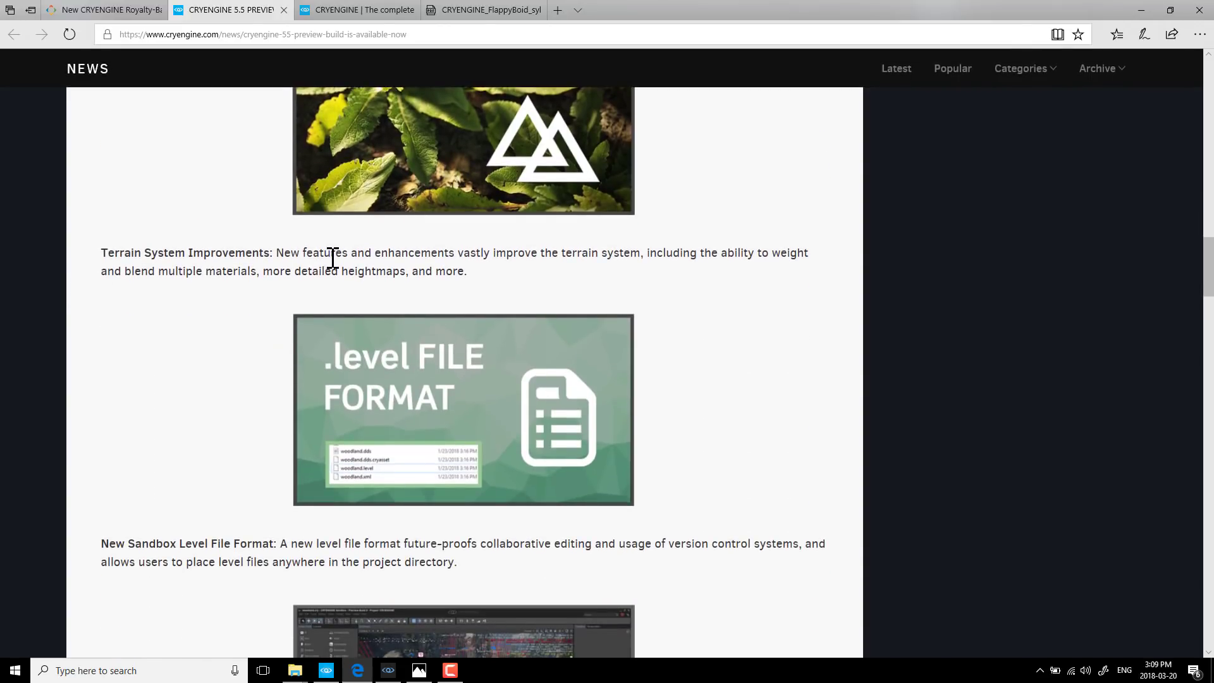
{"action": "scroll", "coordinate": [331, 257], "scroll_direction": "up", "scroll_amount": 1}
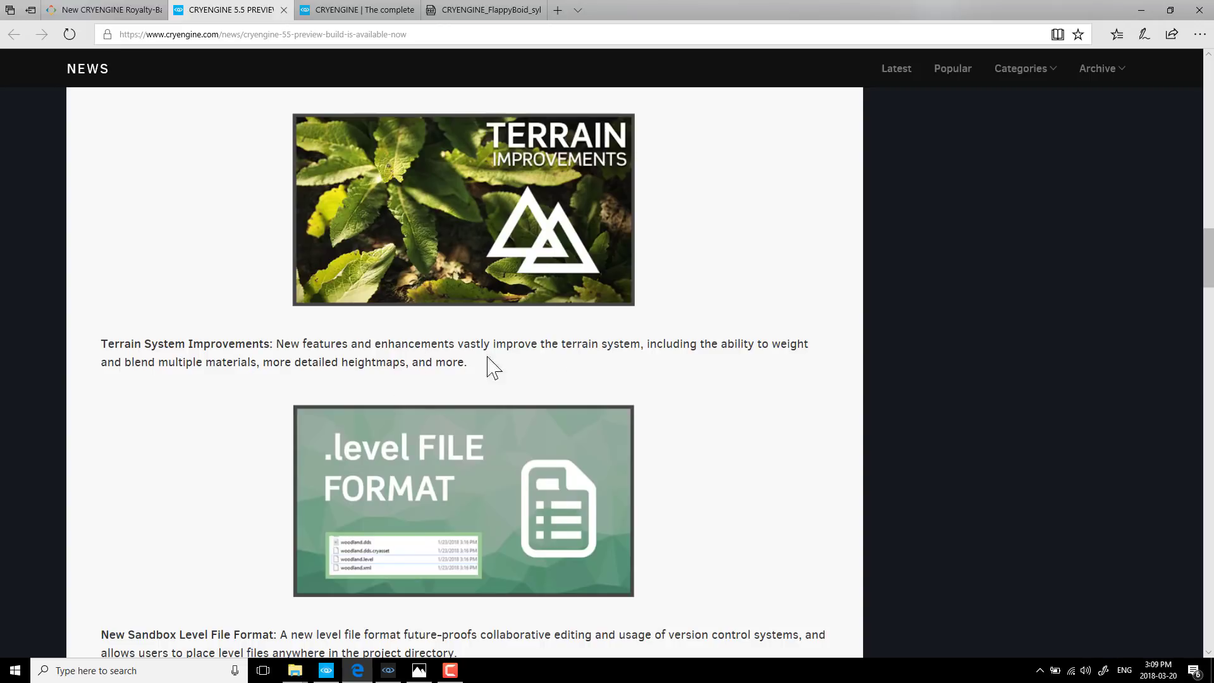
{"action": "scroll", "coordinate": [551, 364], "scroll_direction": "down", "scroll_amount": 3}
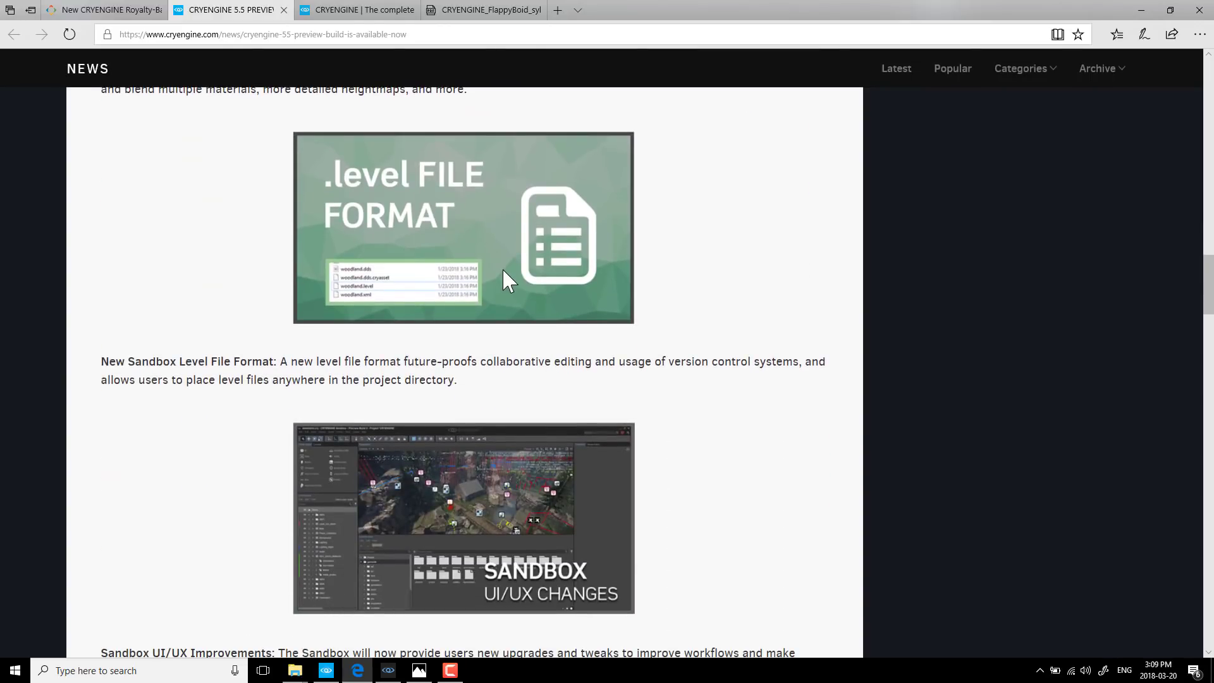
{"action": "scroll", "coordinate": [507, 274], "scroll_direction": "down", "scroll_amount": 1}
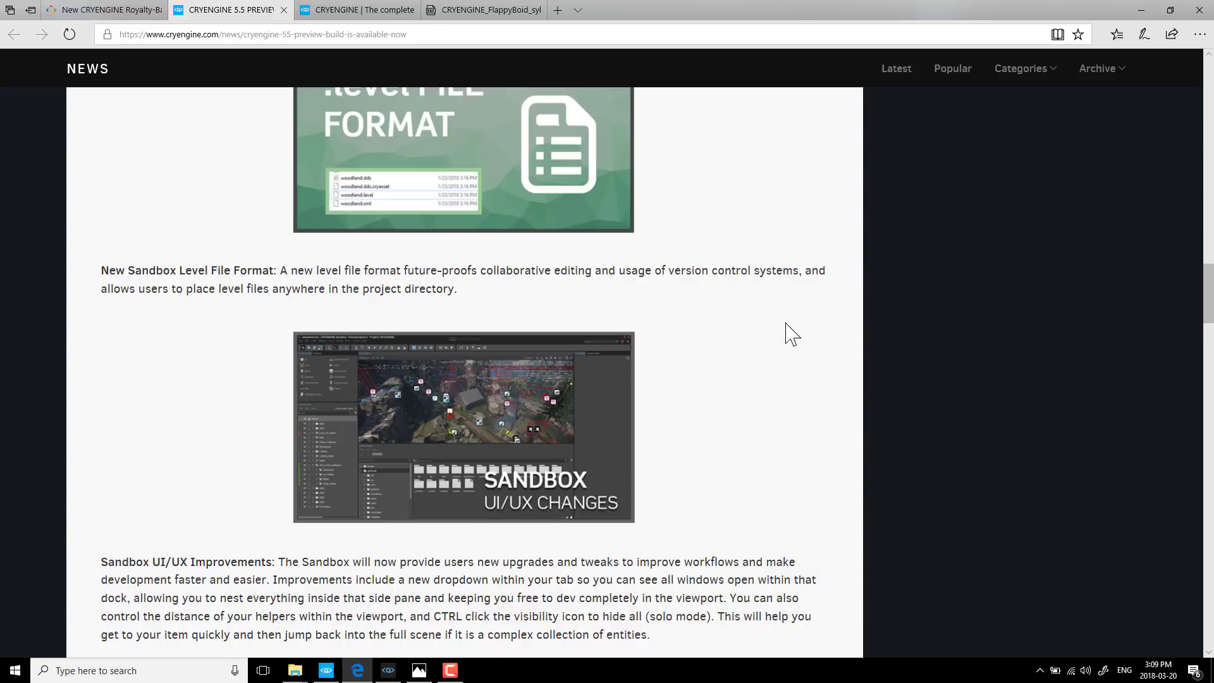
Read the Sandbox UI/UX Improvements and Updated Entity Components sections of the release article
{"action": "scroll", "coordinate": [746, 344], "scroll_direction": "down", "scroll_amount": 3}
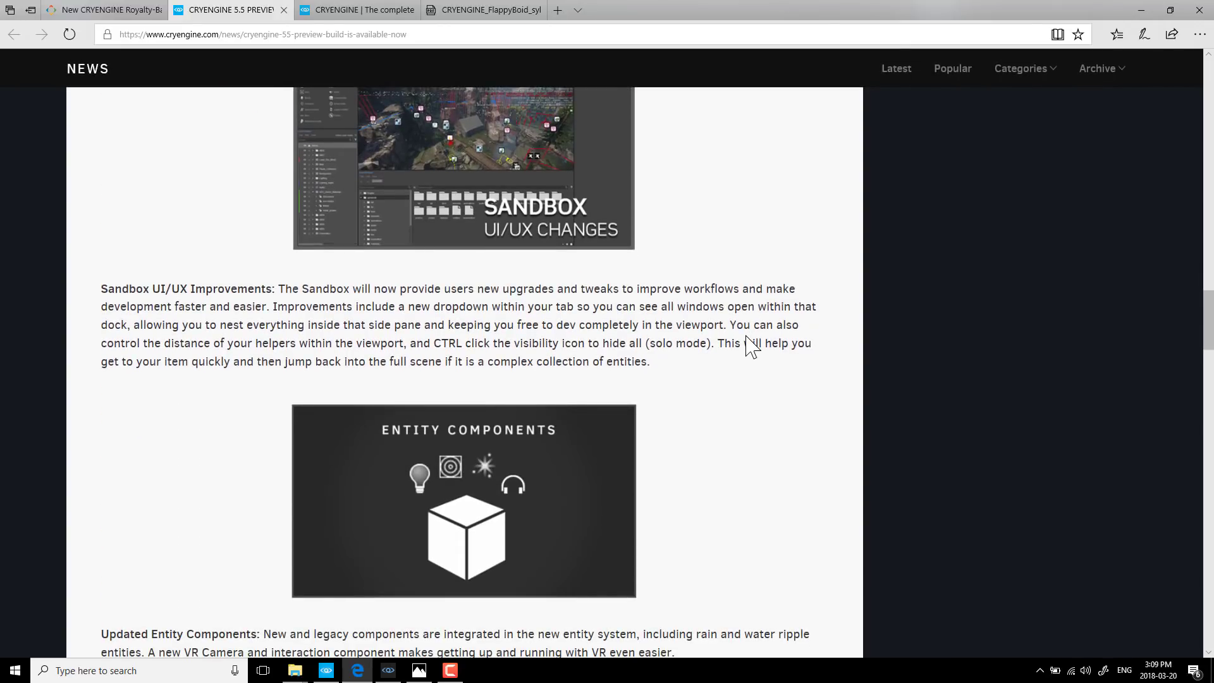
{"action": "scroll", "coordinate": [739, 335], "scroll_direction": "up", "scroll_amount": 1}
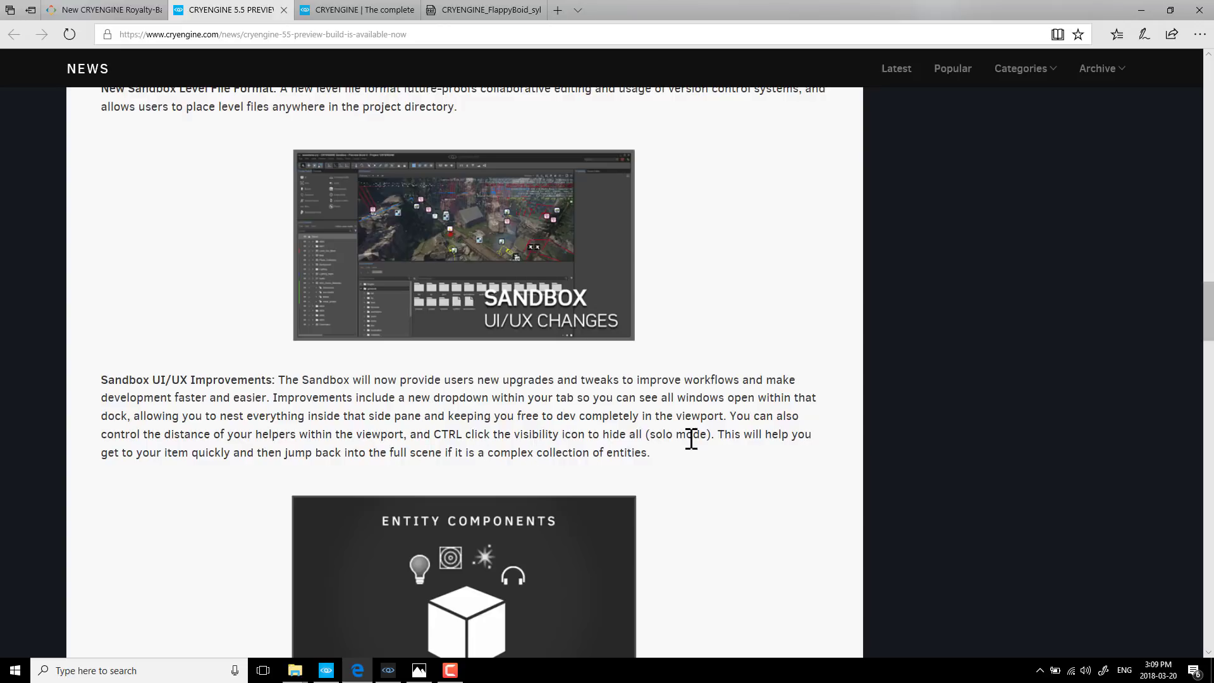
{"action": "scroll", "coordinate": [640, 434], "scroll_direction": "down", "scroll_amount": 1}
{"action": "scroll", "coordinate": [640, 433], "scroll_direction": "down", "scroll_amount": 4}
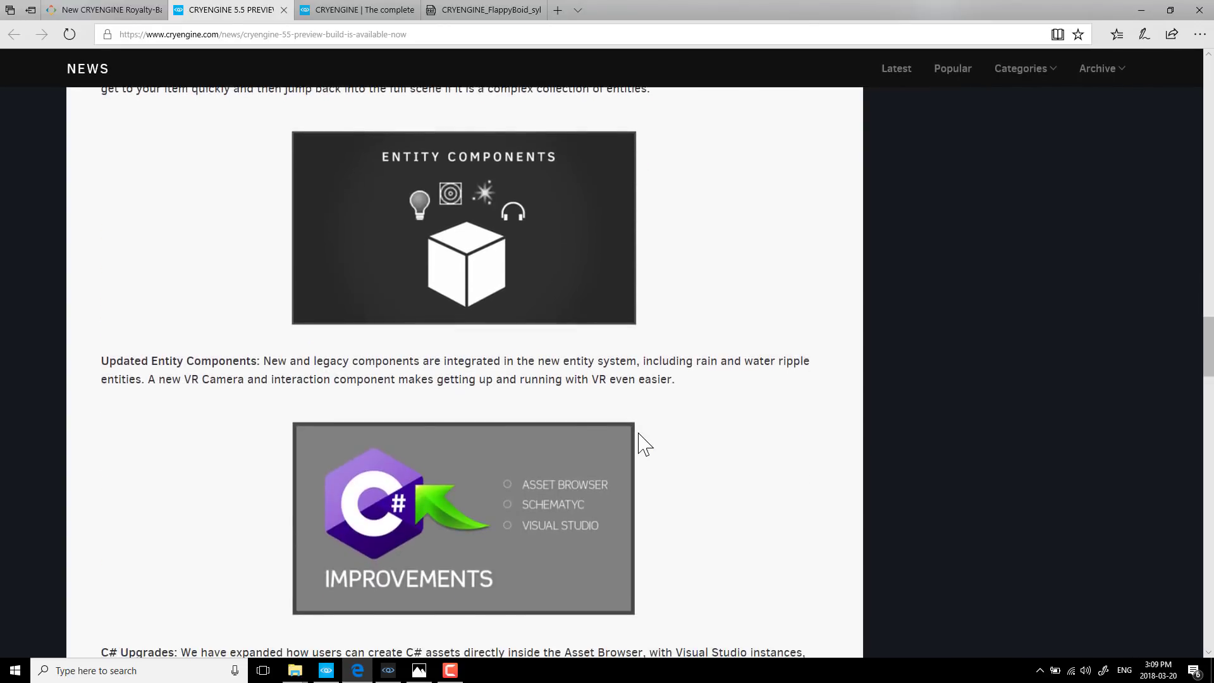
{"action": "scroll", "coordinate": [644, 442], "scroll_direction": "up", "scroll_amount": 2}
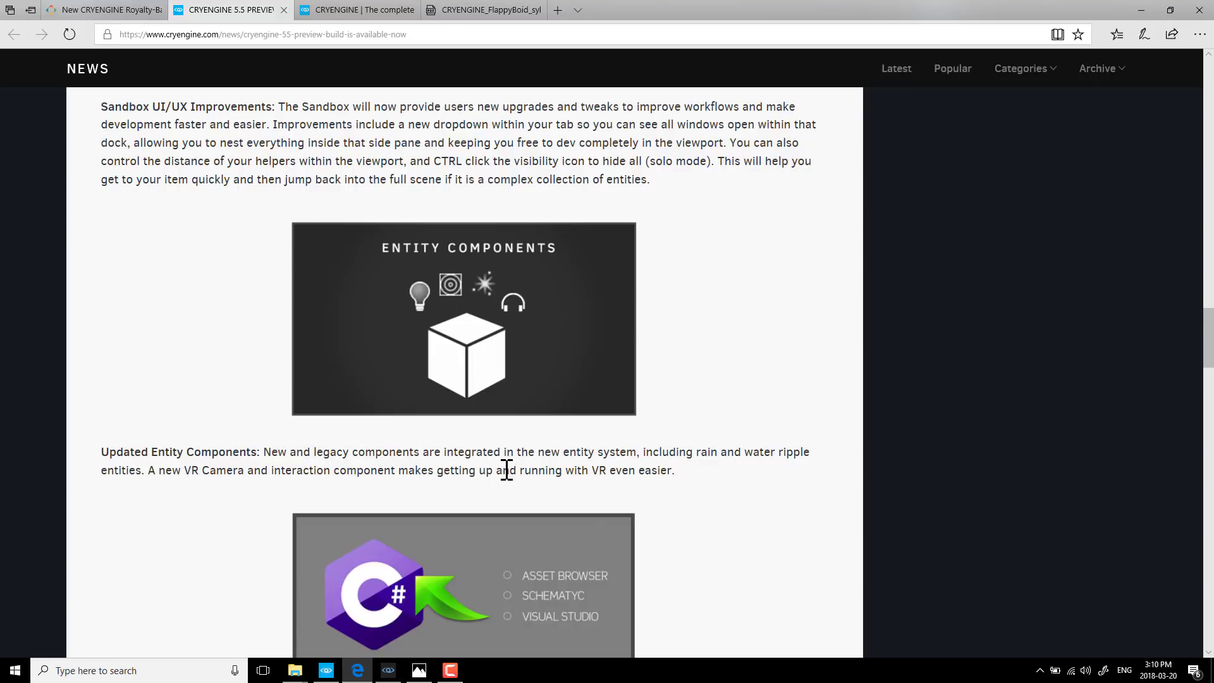
Read the article's remaining sections on C# upgrades, character proxy creation, game platform plugins and the Unity migration guide
{"action": "scroll", "coordinate": [504, 468], "scroll_direction": "down", "scroll_amount": 5}
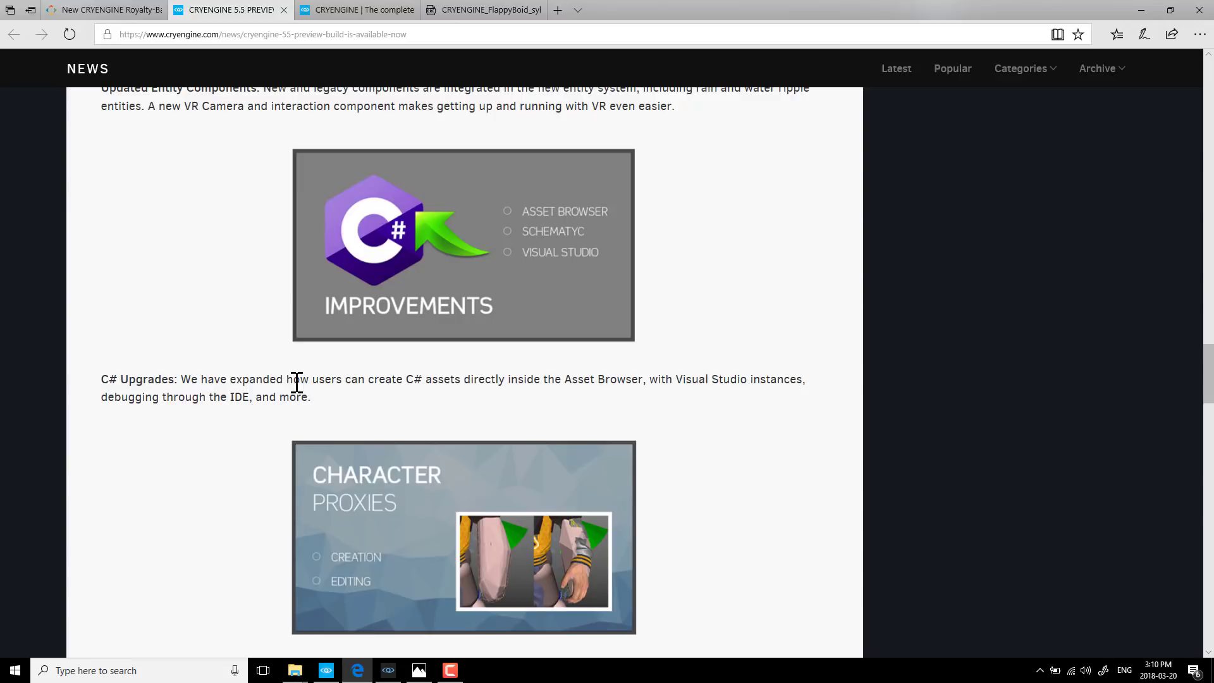
{"action": "scroll", "coordinate": [385, 379], "scroll_direction": "down", "scroll_amount": 1}
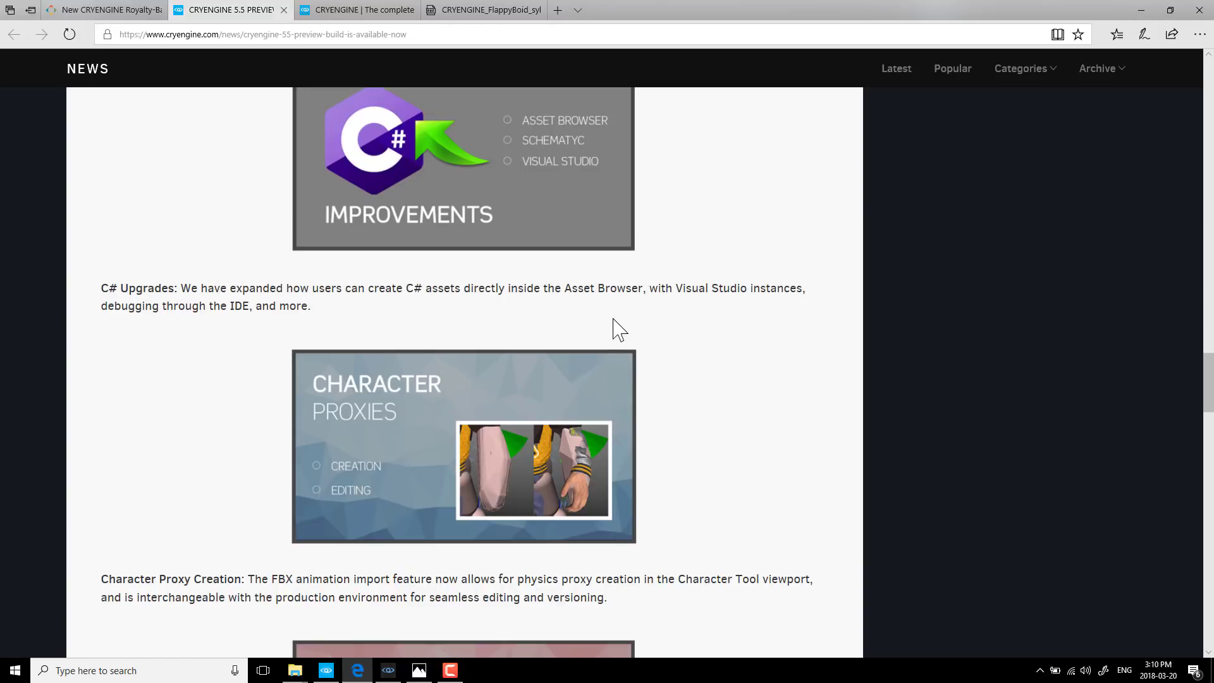
{"action": "scroll", "coordinate": [613, 326], "scroll_direction": "down", "scroll_amount": 3}
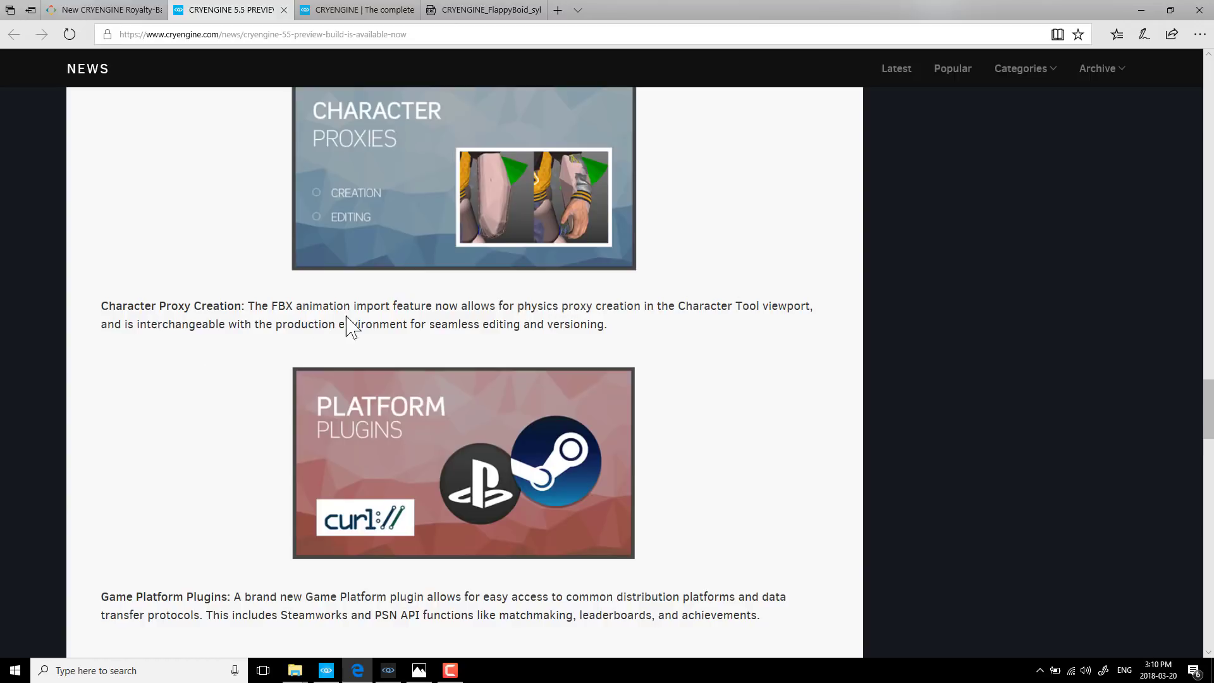
{"action": "scroll", "coordinate": [640, 356], "scroll_direction": "down", "scroll_amount": 1}
{"action": "scroll", "coordinate": [640, 355], "scroll_direction": "down", "scroll_amount": 2}
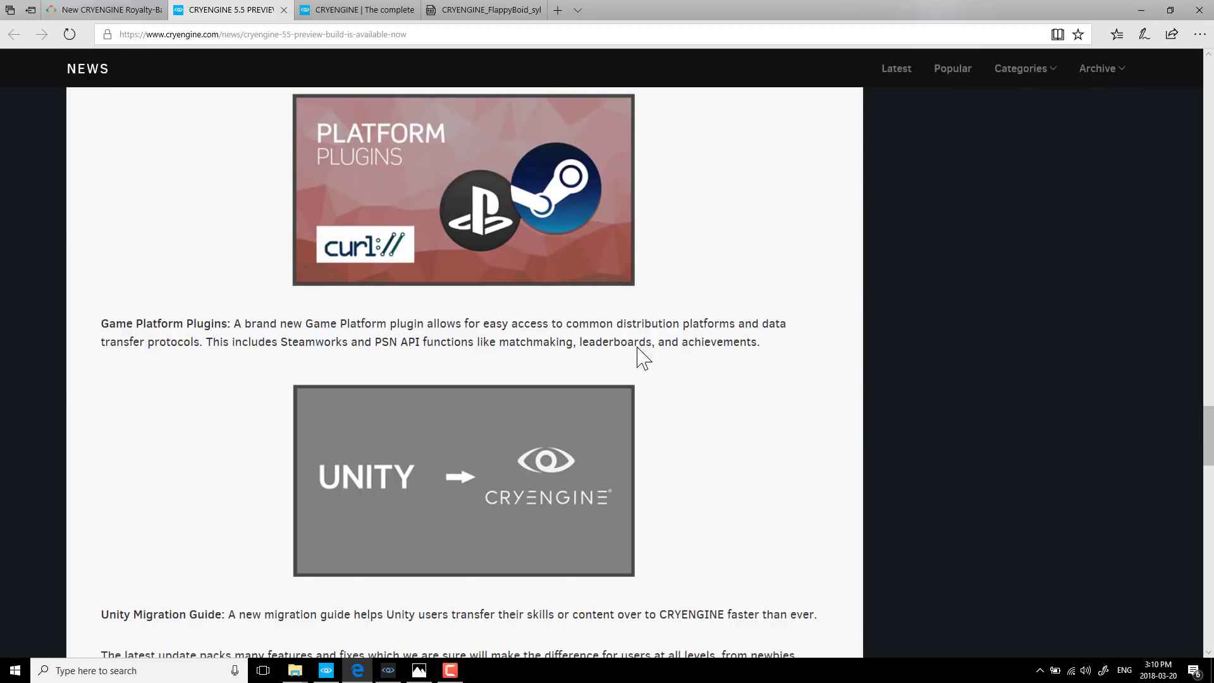
{"action": "scroll", "coordinate": [640, 355], "scroll_direction": "down", "scroll_amount": 1}
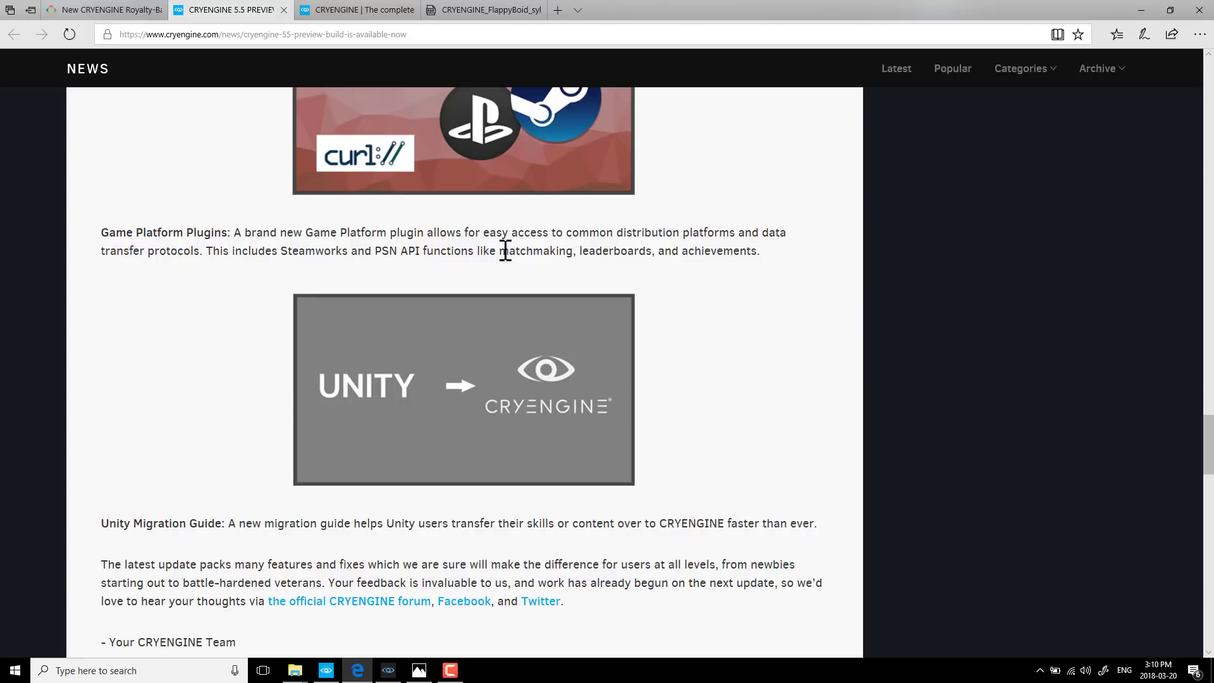
{"action": "scroll", "coordinate": [779, 292], "scroll_direction": "down", "scroll_amount": 1}
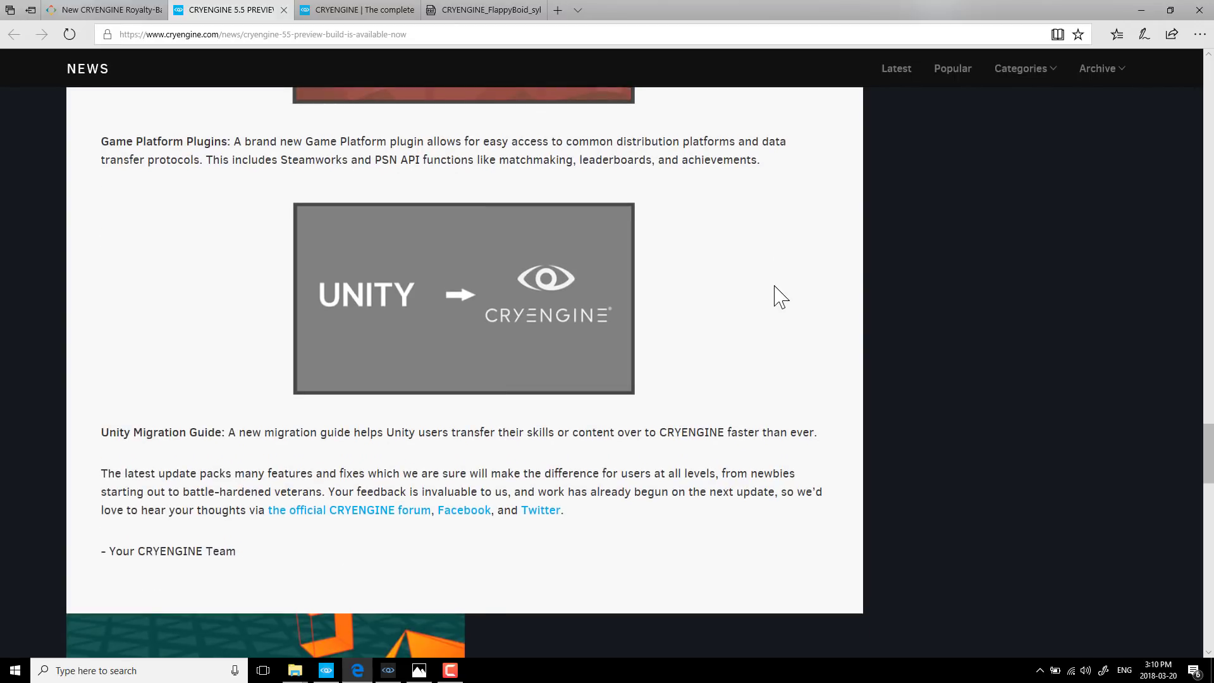
{"action": "scroll", "coordinate": [781, 296], "scroll_direction": "down", "scroll_amount": 1}
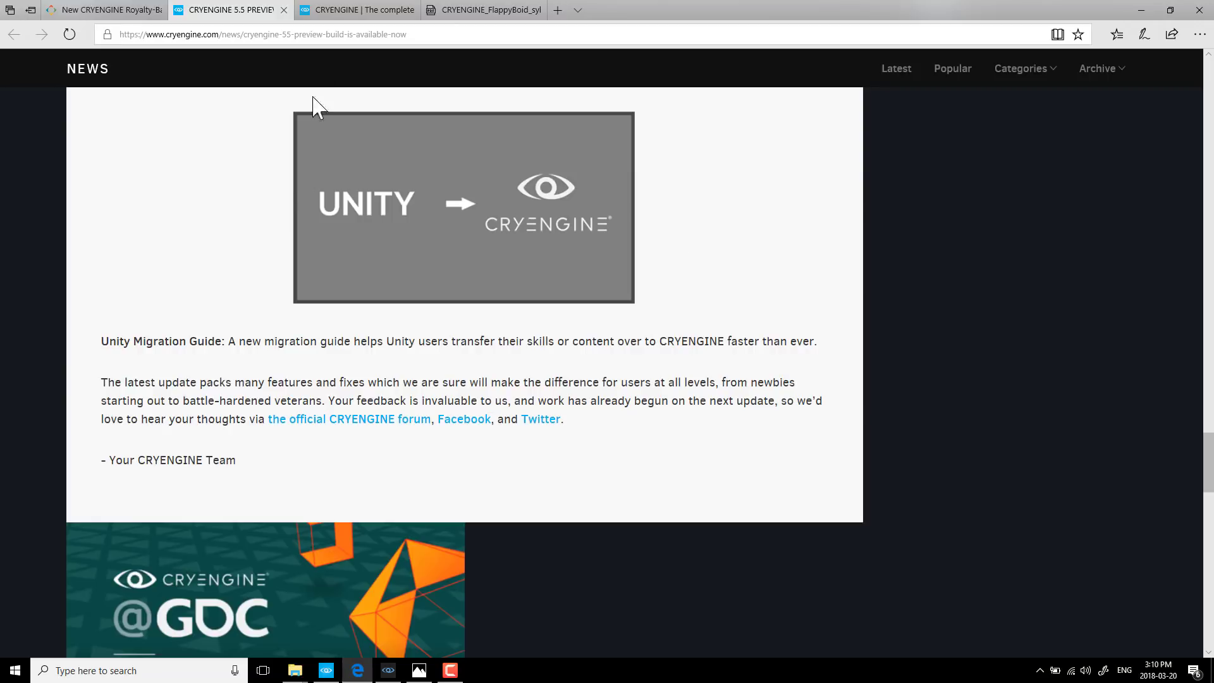
Open the Flappy Boid marketplace page and examine its rating, price, technical specifications and course description
{"action": "left_click", "coordinate": [339, 11]}
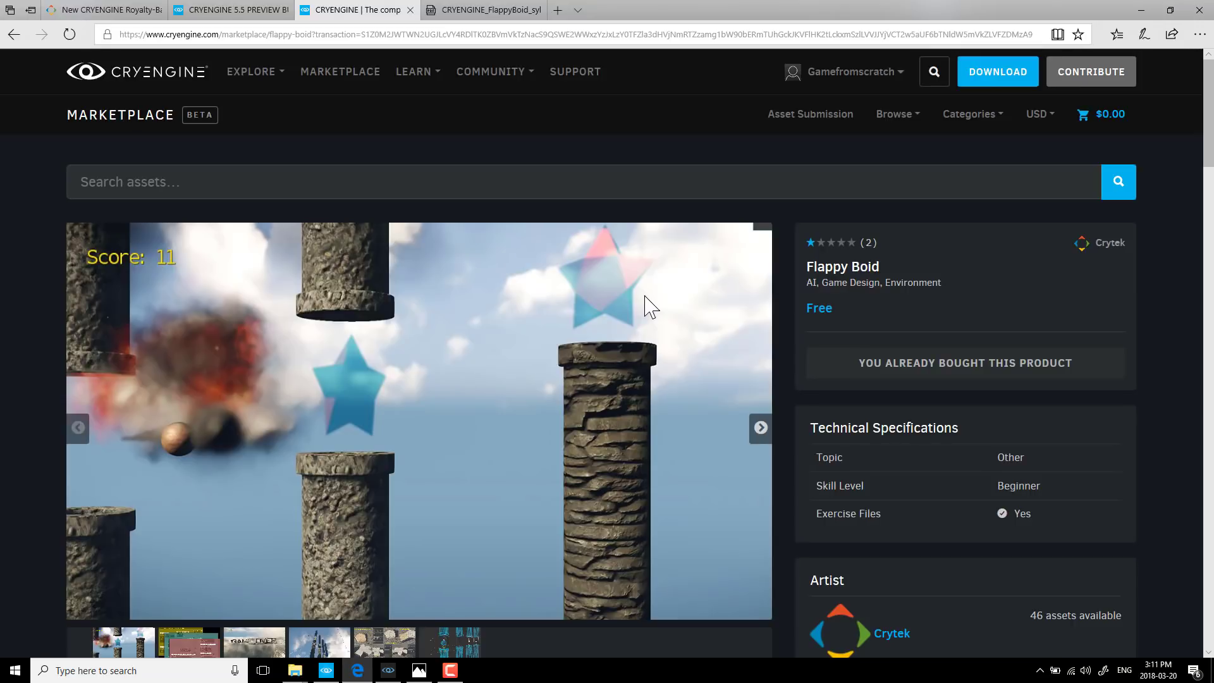
{"action": "scroll", "coordinate": [669, 401], "scroll_direction": "down", "scroll_amount": 3}
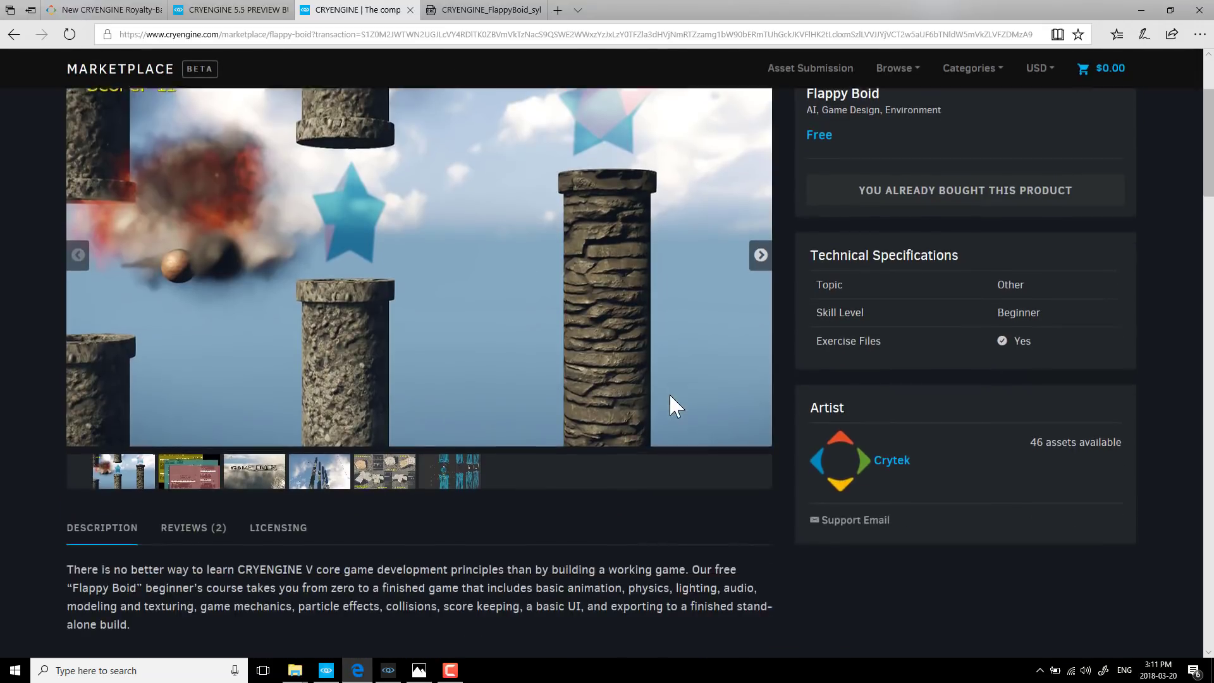
{"action": "scroll", "coordinate": [669, 401], "scroll_direction": "up", "scroll_amount": 3}
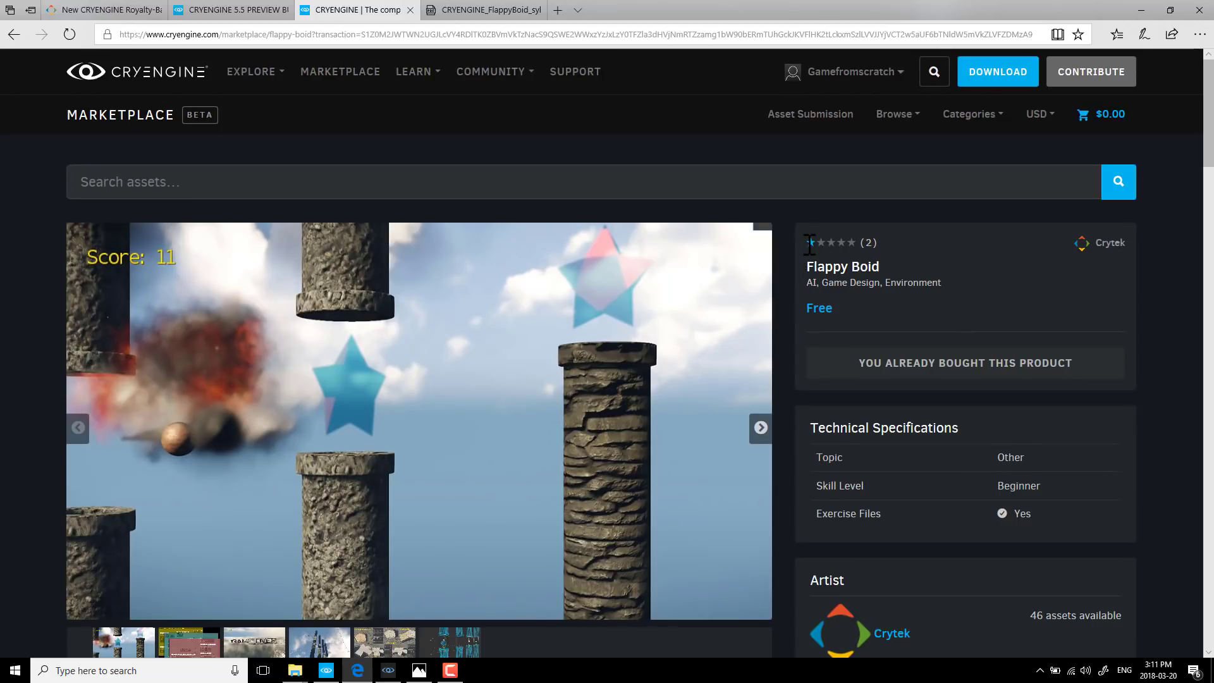
{"action": "scroll", "coordinate": [923, 387], "scroll_direction": "down", "scroll_amount": 10}
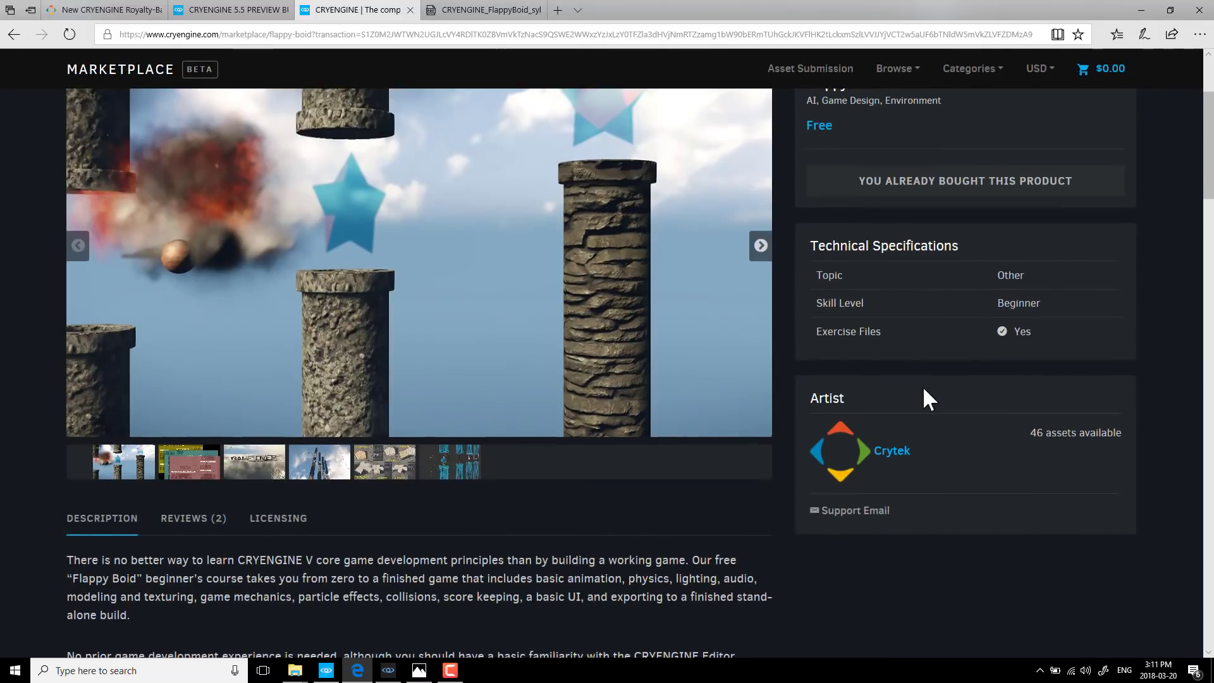
{"action": "scroll", "coordinate": [917, 387], "scroll_direction": "up", "scroll_amount": 10}
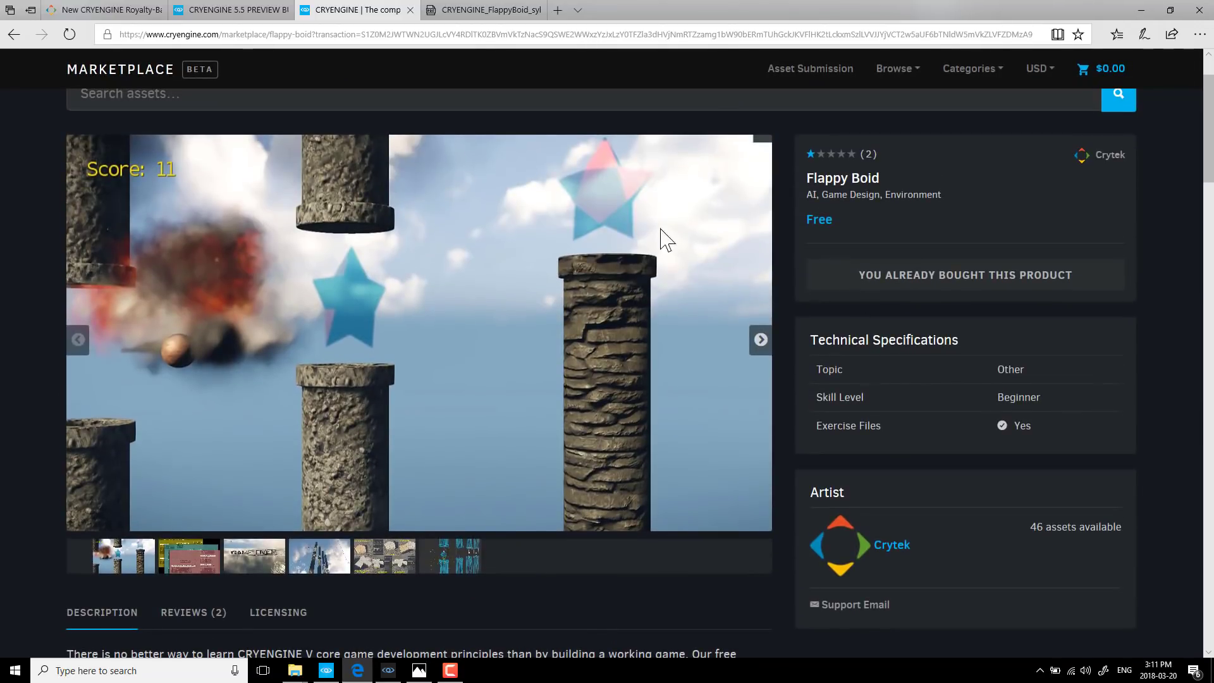
Open the Flappy Boid syllabus PDF and go to the student workbook's table of contents
{"action": "left_click", "coordinate": [472, 8]}
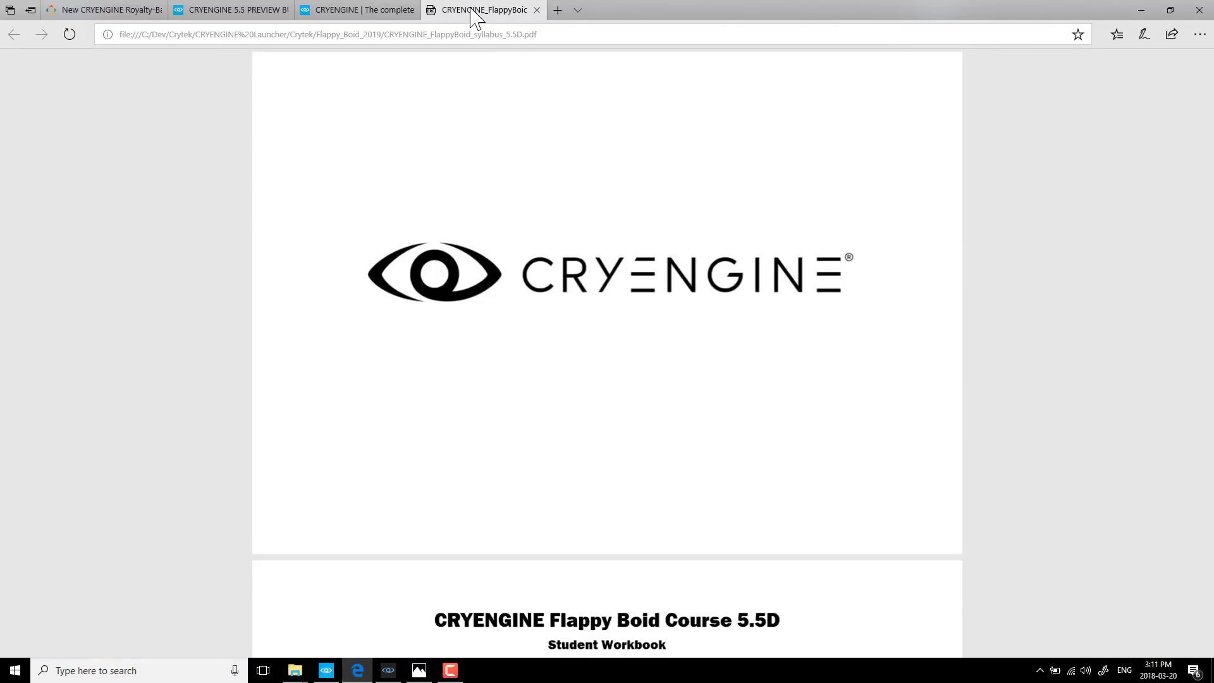
{"action": "scroll", "coordinate": [474, 247], "scroll_direction": "down", "scroll_amount": 15}
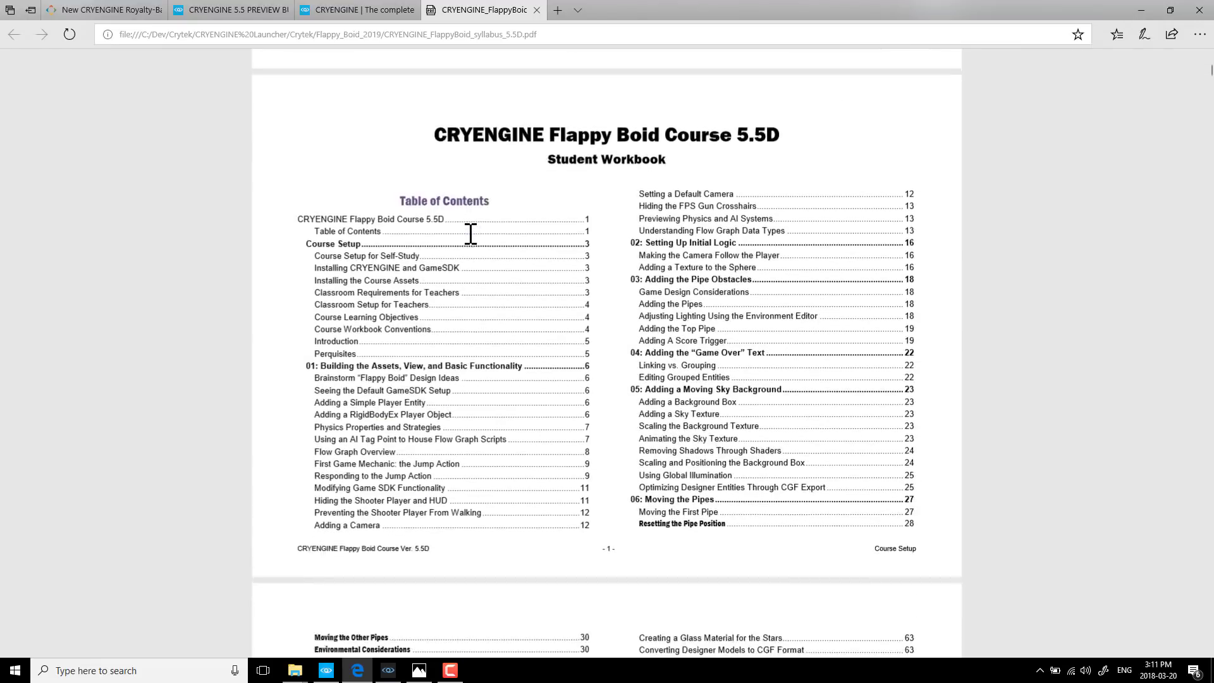
Read through the student workbook's table of contents, down to the final chapters on audio and exporting
{"action": "scroll", "coordinate": [475, 243], "scroll_direction": "up", "scroll_amount": 10}
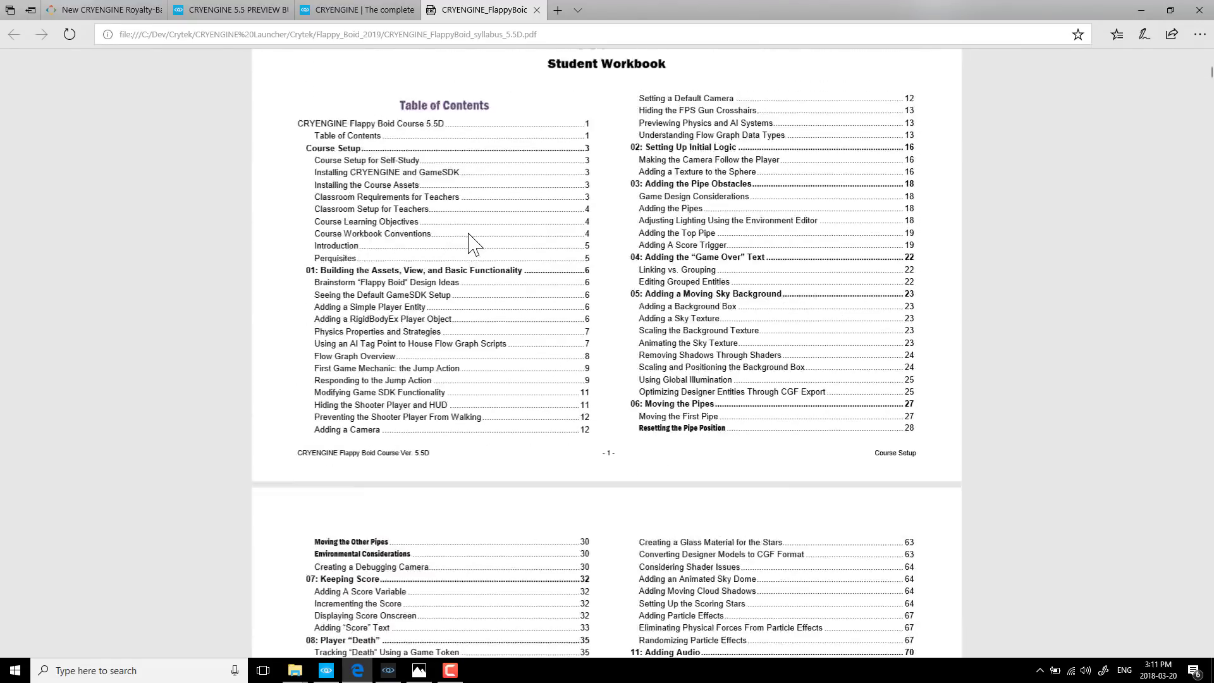
{"action": "scroll", "coordinate": [501, 253], "scroll_direction": "down", "scroll_amount": 9}
{"action": "scroll", "coordinate": [891, 466], "scroll_direction": "down", "scroll_amount": 3}
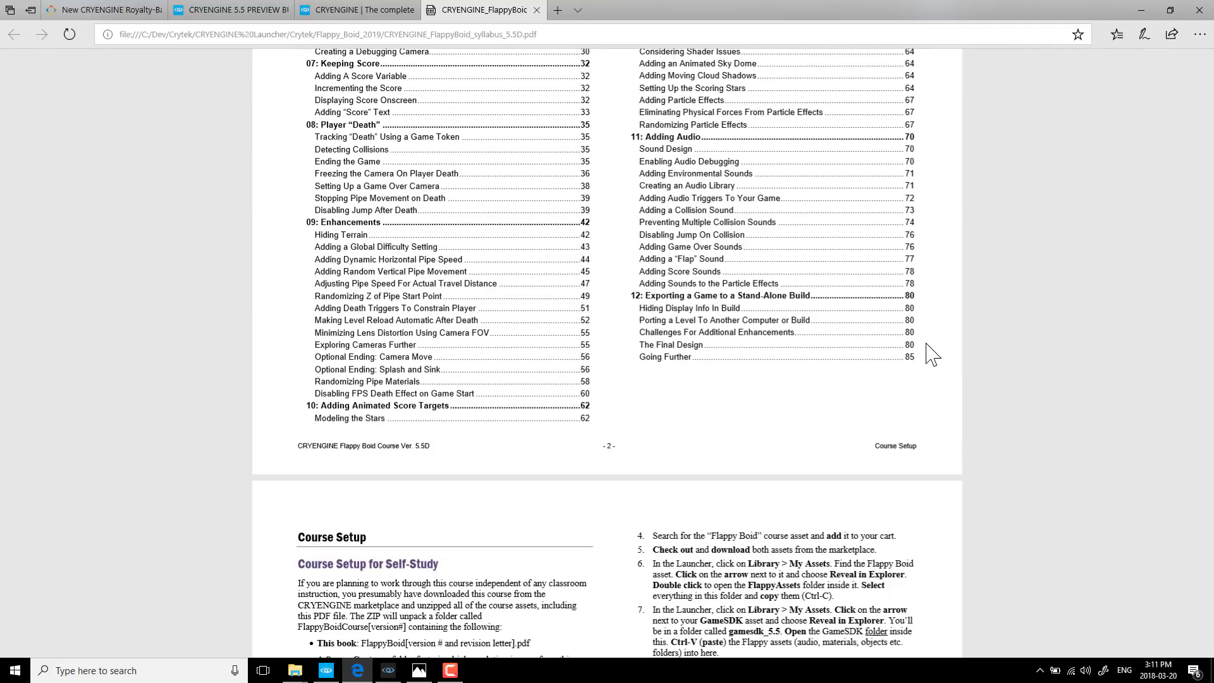
Read the workbook's Course Setup page, enlarged, covering self-study setup and installing CRYENGINE, GameSDK and the course assets
{"action": "scroll", "coordinate": [933, 354], "scroll_direction": "down", "scroll_amount": 10}
{"action": "scroll", "coordinate": [796, 327], "scroll_direction": "up", "scroll_amount": 4}
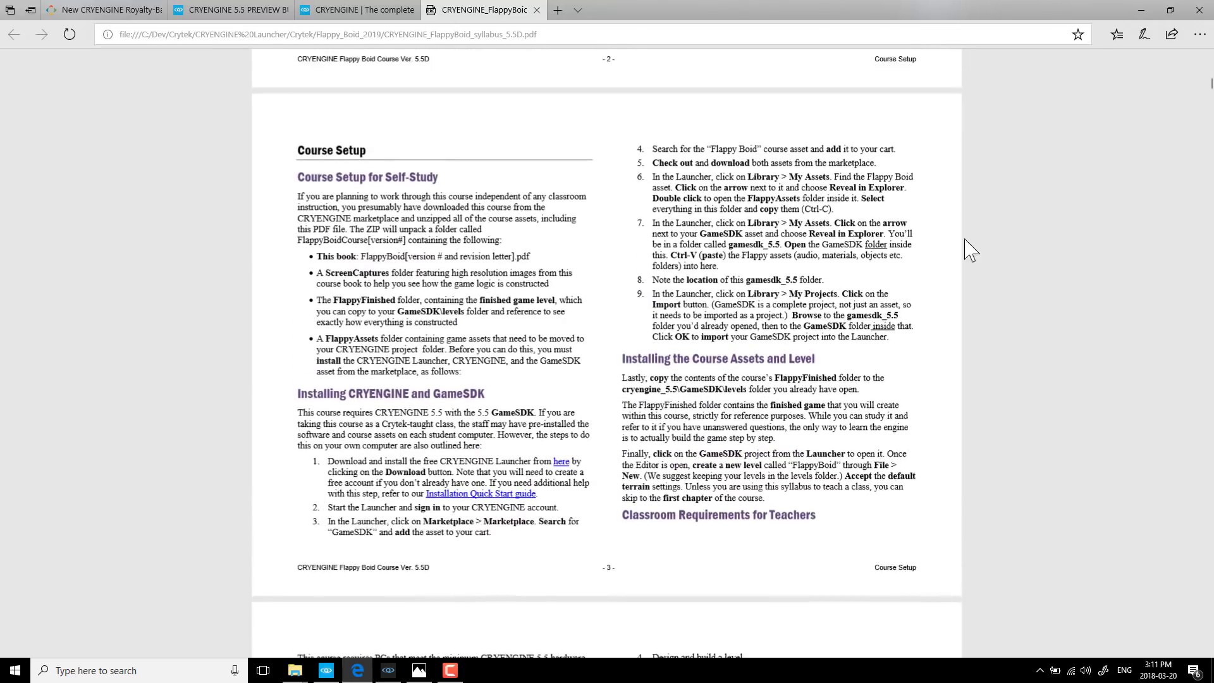
{"action": "scroll", "coordinate": [796, 327], "scroll_direction": "up", "scroll_amount": 2, "text": "ctrl"}
{"action": "scroll", "coordinate": [706, 344], "scroll_direction": "down", "scroll_amount": 1}
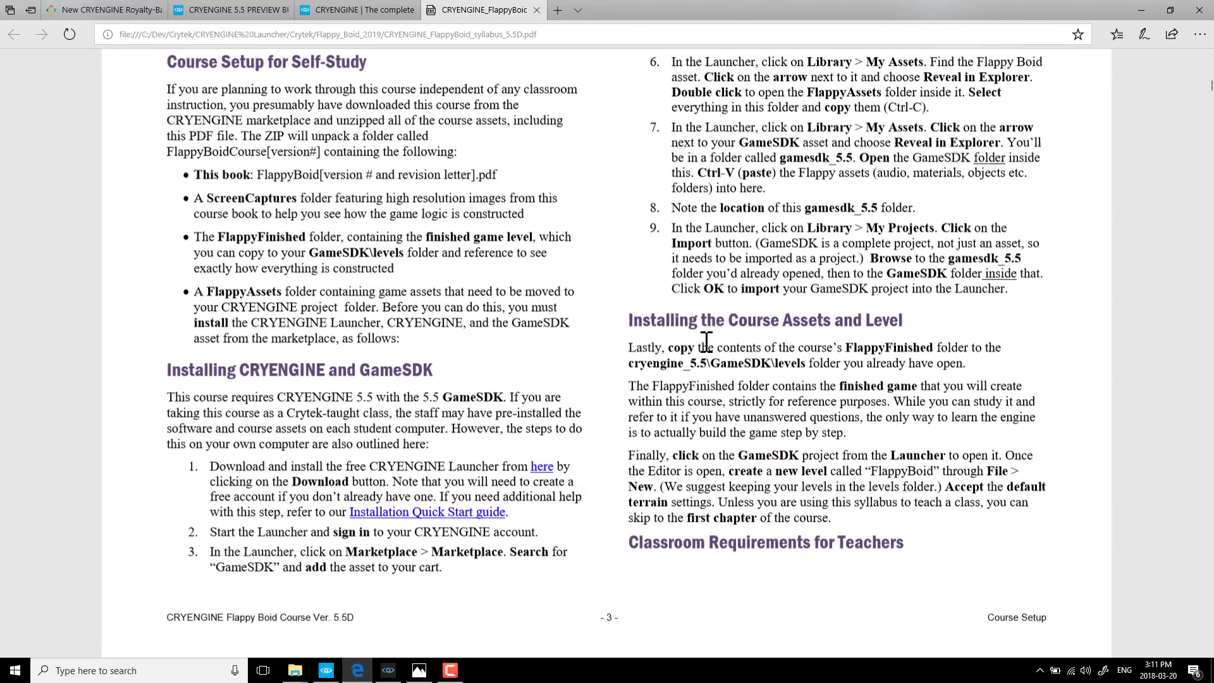
{"action": "scroll", "coordinate": [706, 344], "scroll_direction": "up", "scroll_amount": 1}
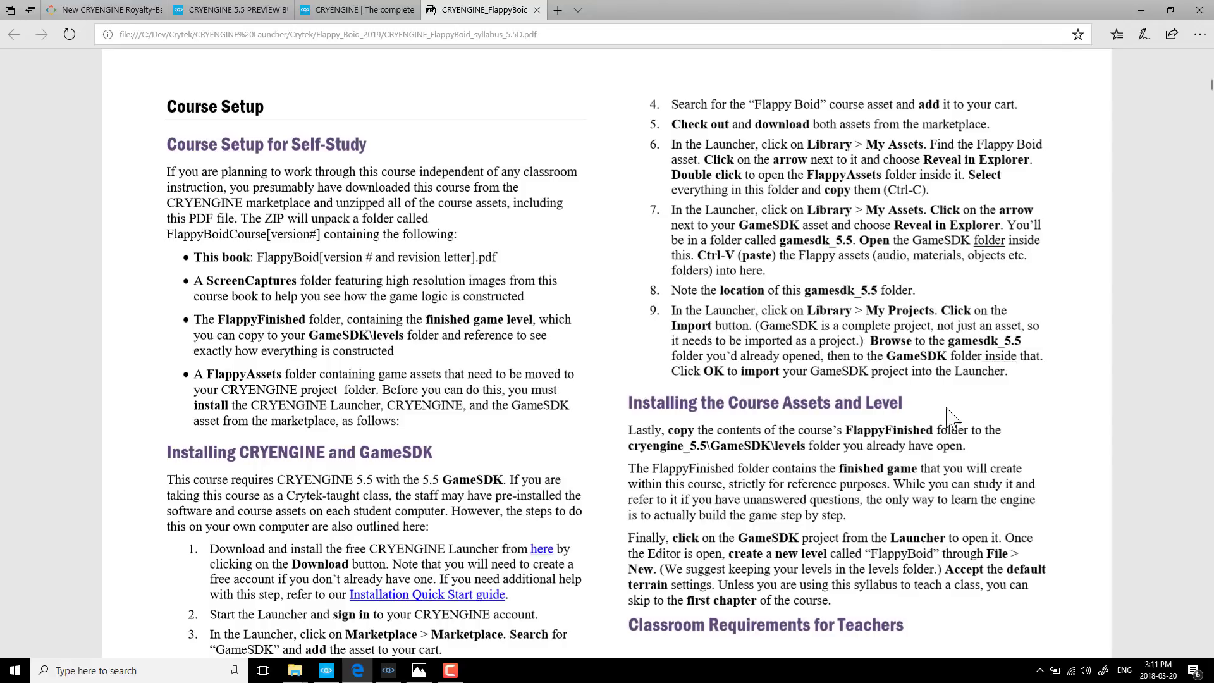
{"action": "scroll", "coordinate": [676, 310], "scroll_direction": "down", "scroll_amount": 2}
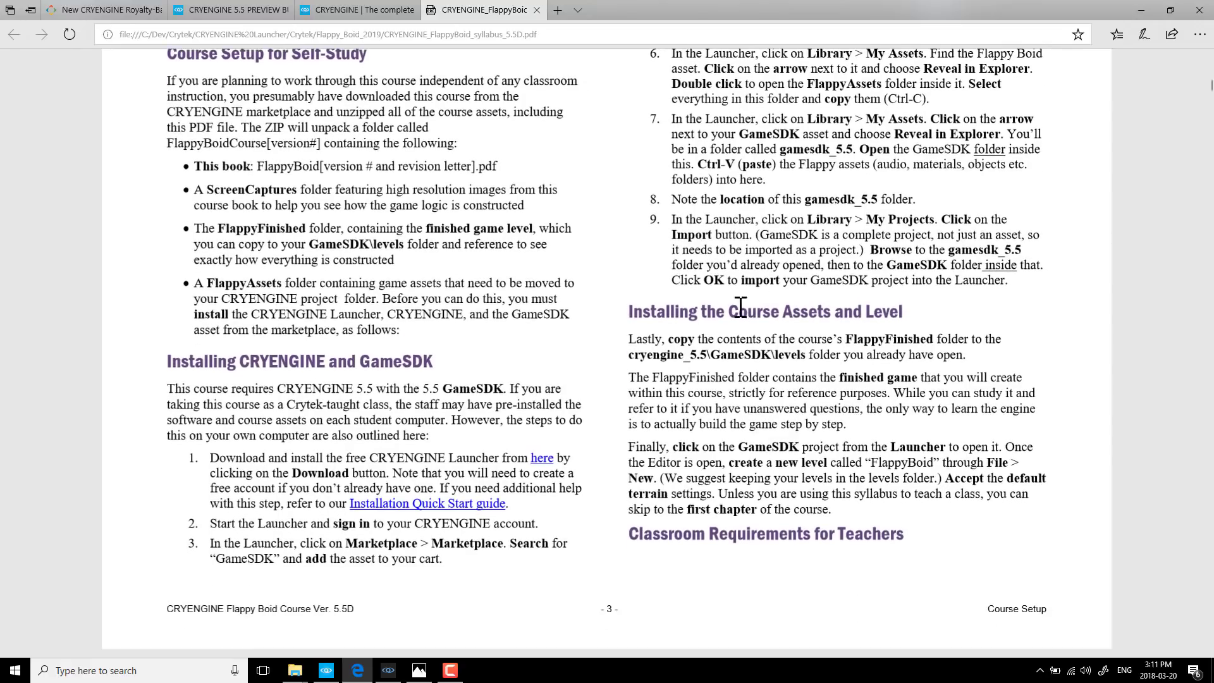
{"action": "scroll", "coordinate": [487, 335], "scroll_direction": "up", "scroll_amount": 2}
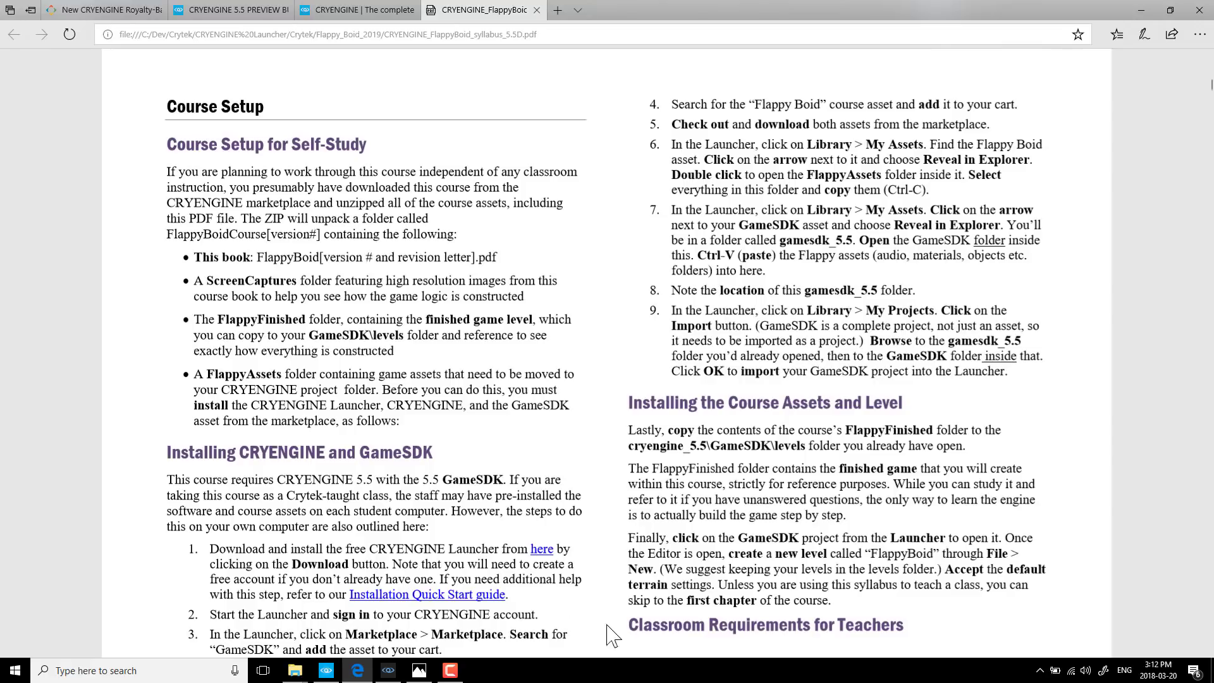
{"action": "scroll", "coordinate": [799, 613], "scroll_direction": "down", "scroll_amount": 3}
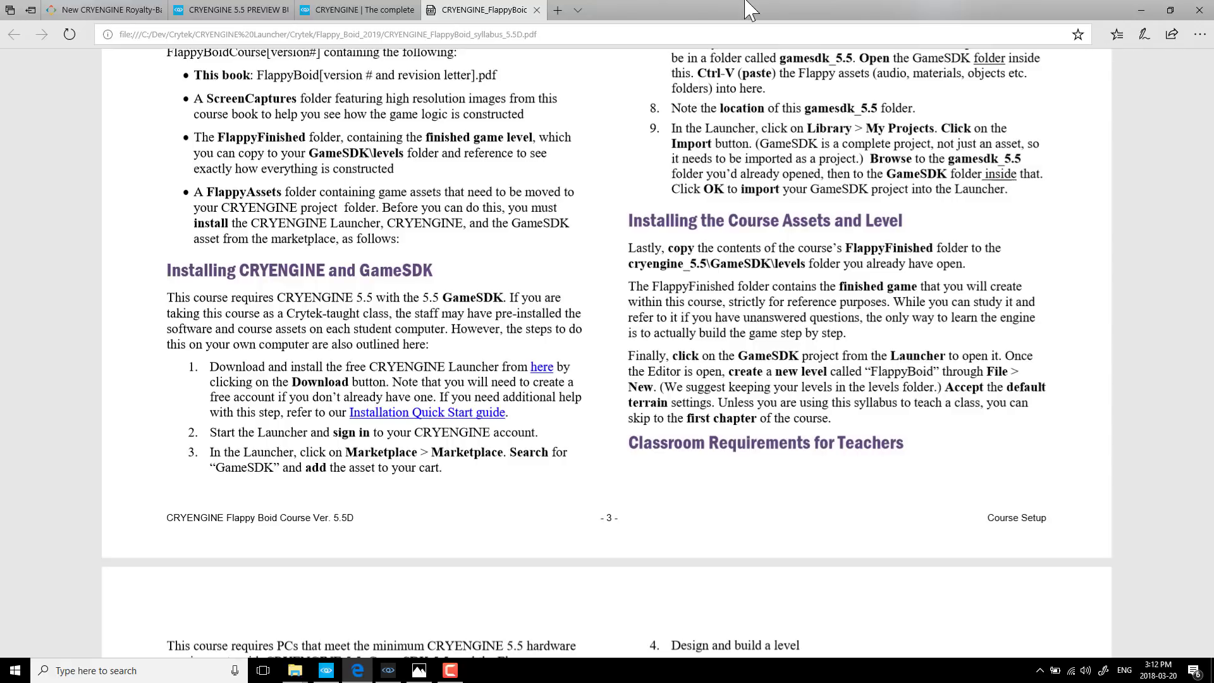
Switch to CRYENGINE Sandbox and open the Flappy11D level from the levels folder
{"action": "left_click", "coordinate": [387, 670]}
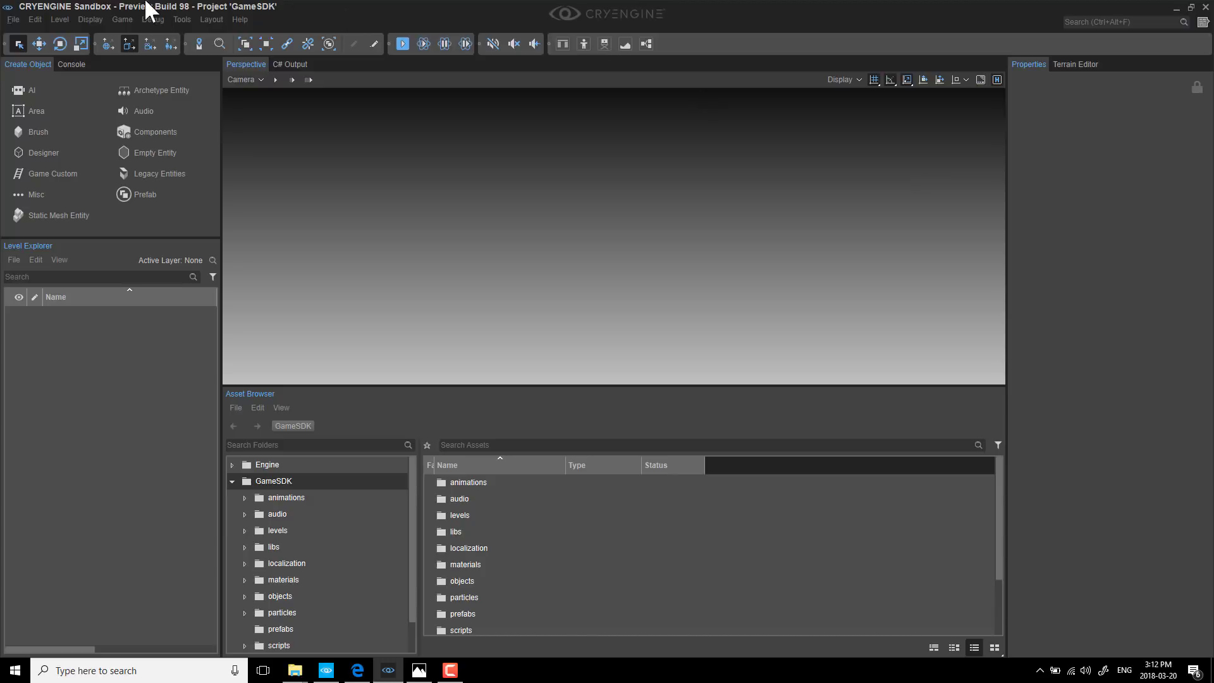
{"action": "left_click", "coordinate": [214, 19]}
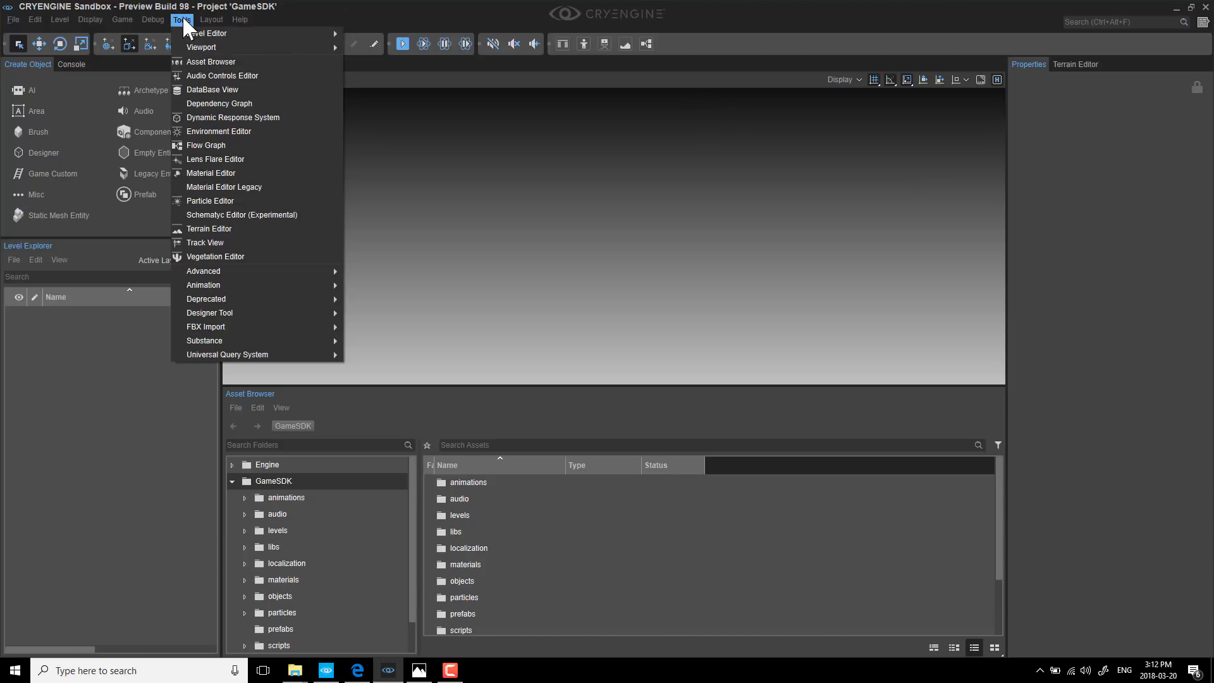
{"action": "mouse_move", "coordinate": [107, 19]}
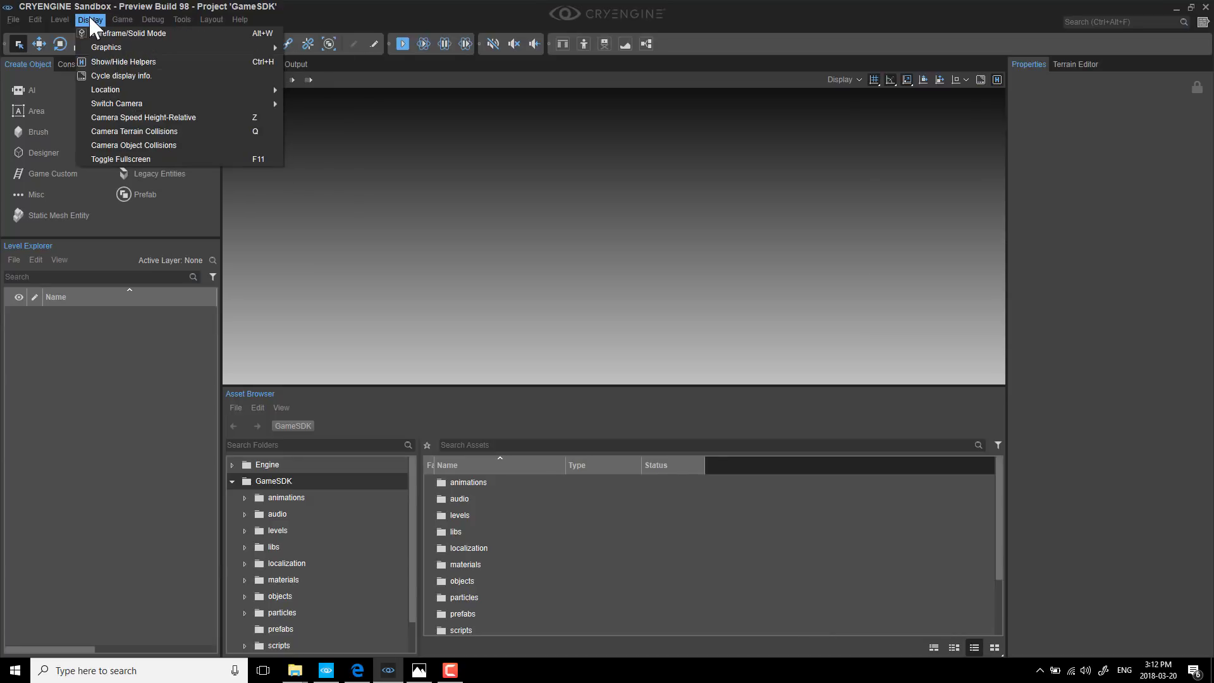
{"action": "mouse_move", "coordinate": [66, 17]}
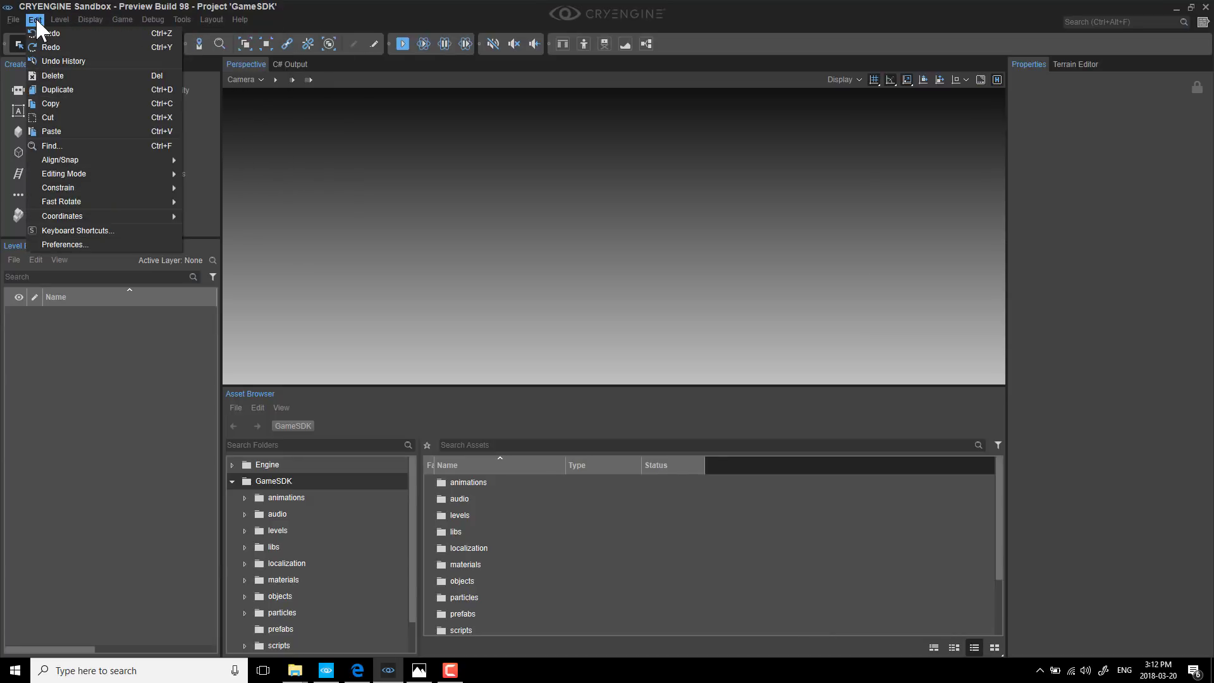
{"action": "mouse_move", "coordinate": [15, 19]}
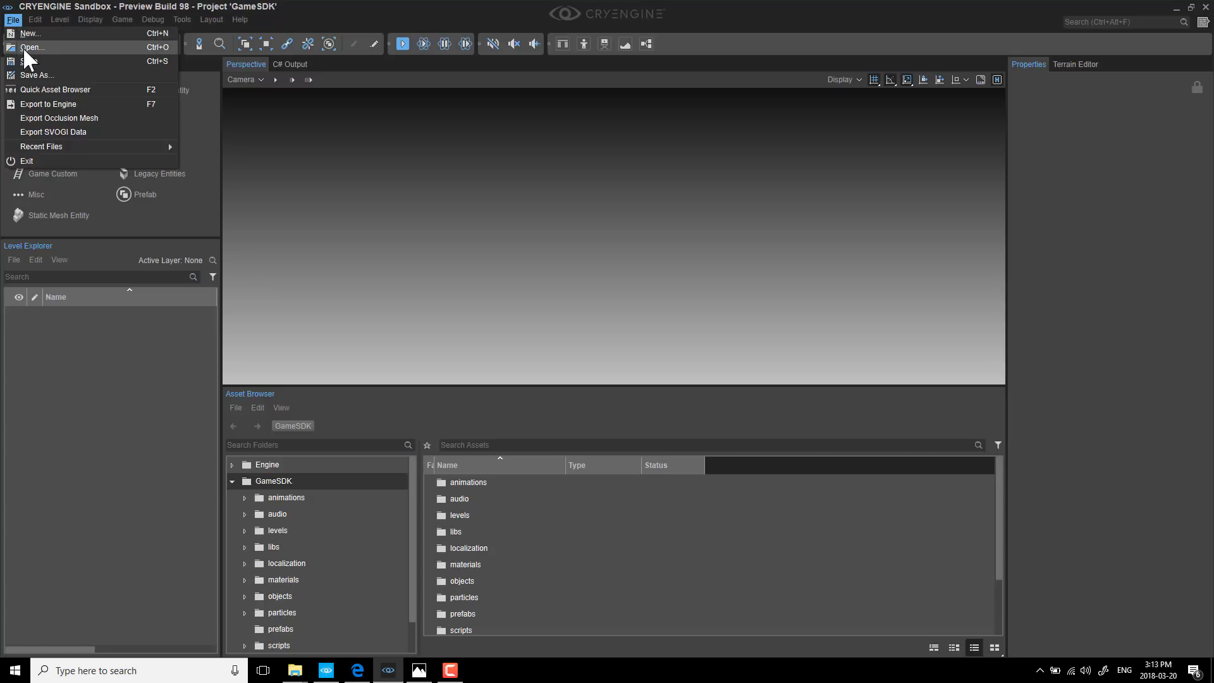
{"action": "left_click", "coordinate": [23, 47]}
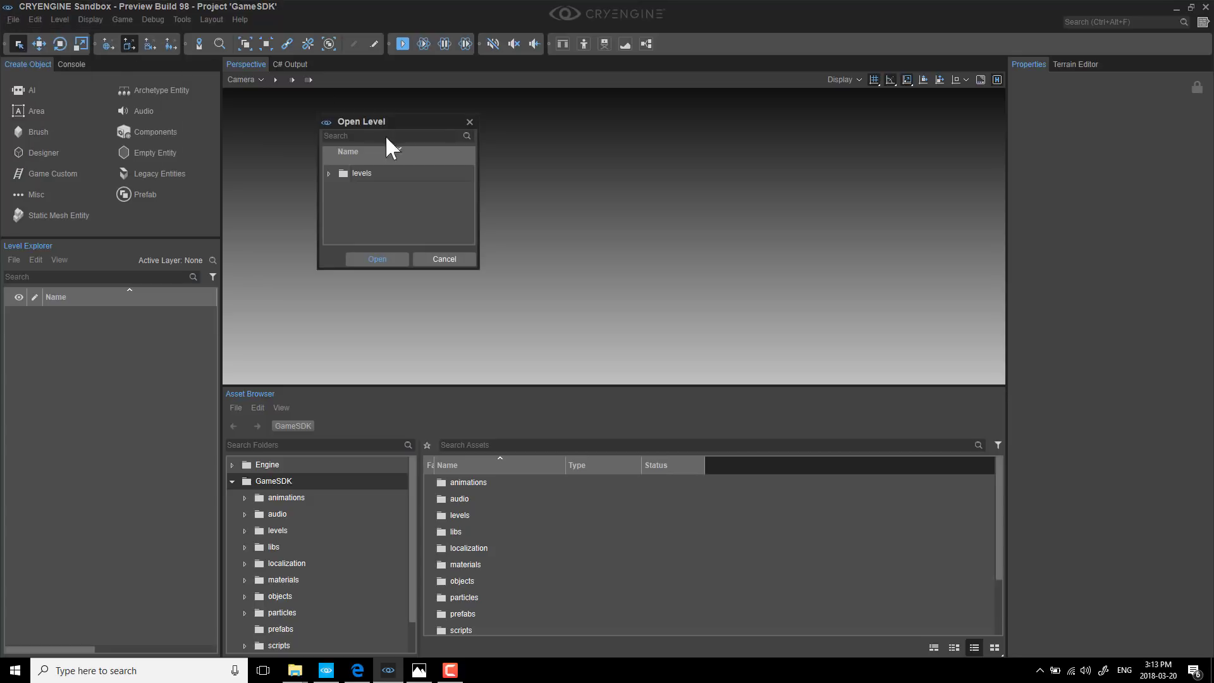
{"action": "left_click", "coordinate": [328, 172]}
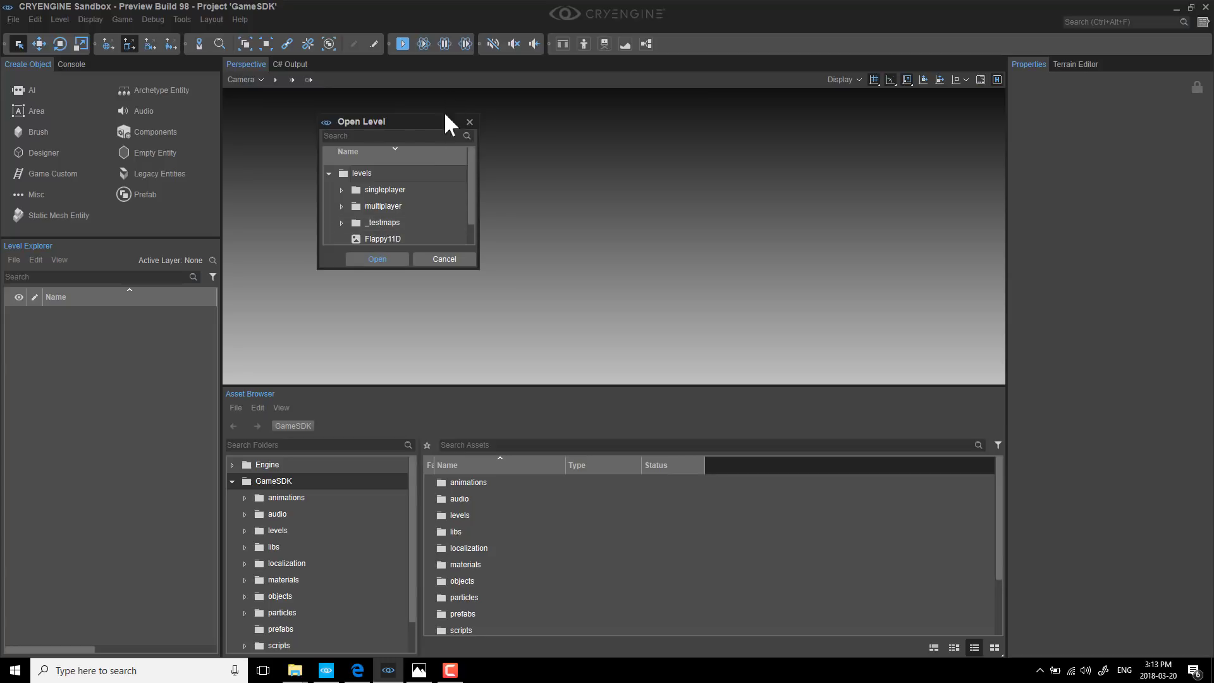
{"action": "left_click", "coordinate": [366, 237]}
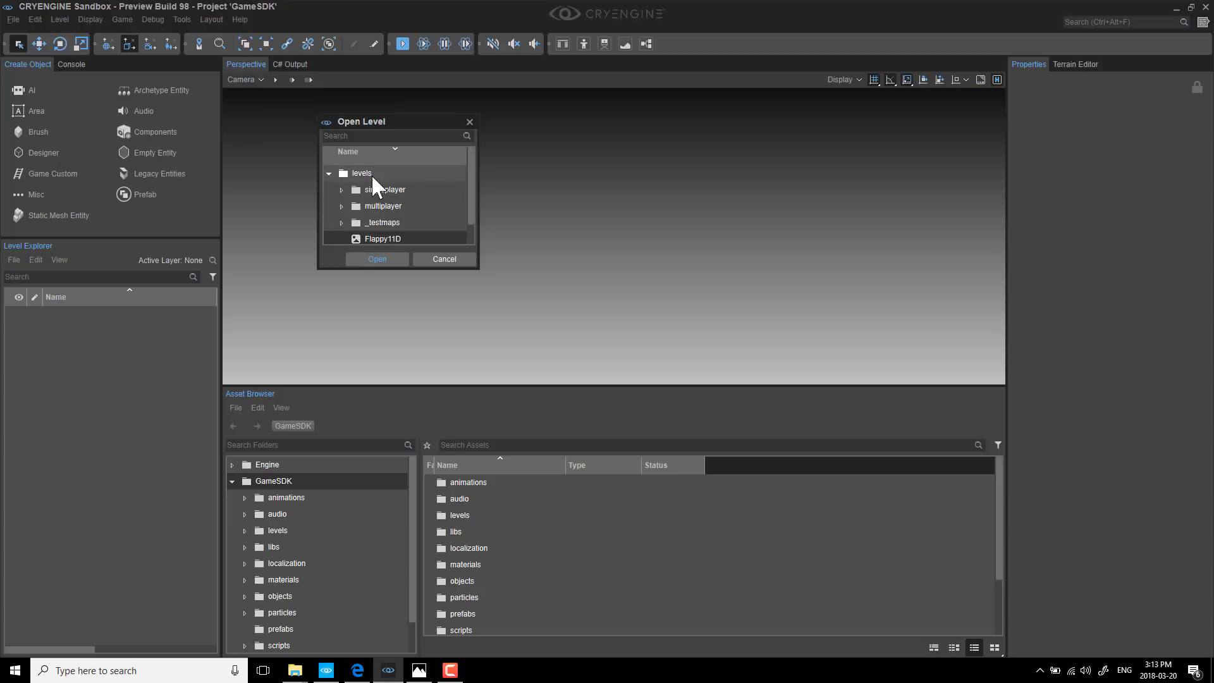
{"action": "left_click", "coordinate": [389, 256]}
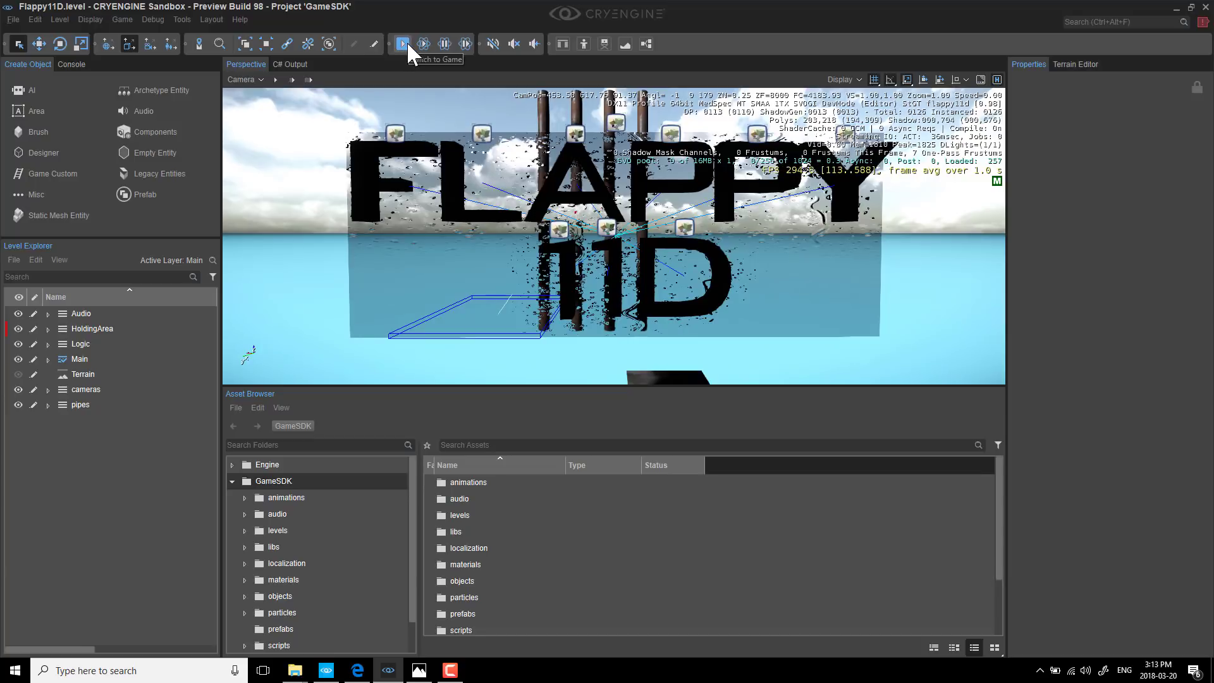
Lower the system volume to 20
{"action": "key", "text": "XF86AudioRaiseVolume"}
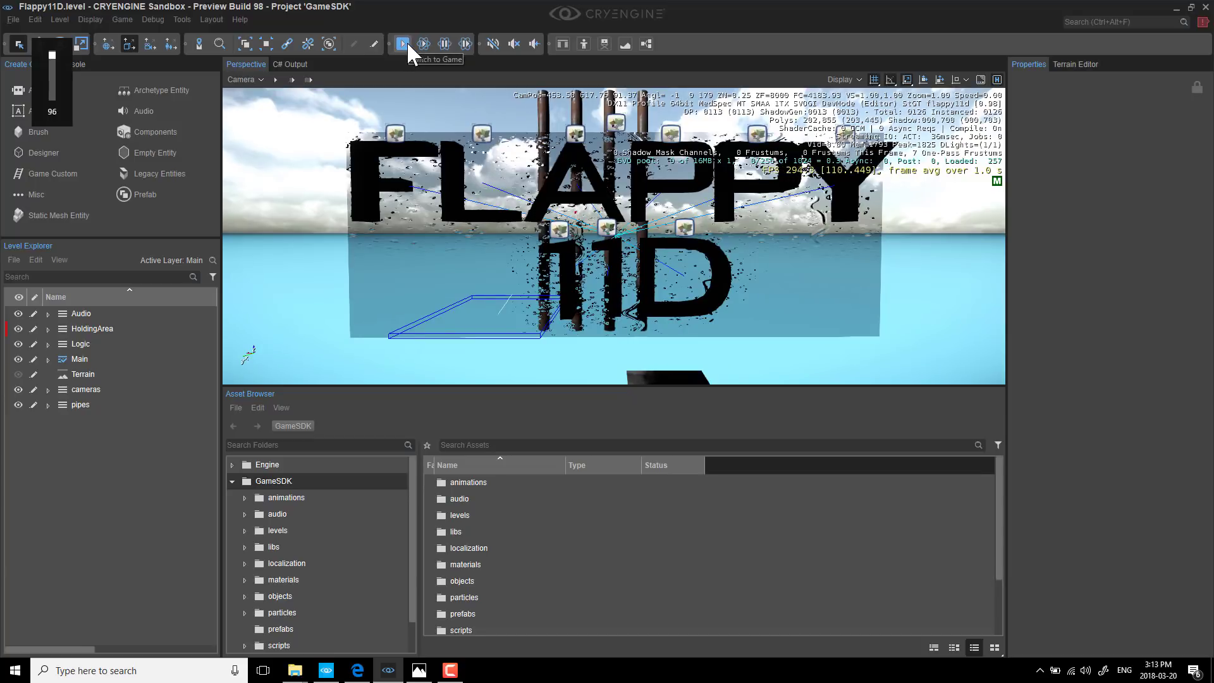
{"action": "key", "text": "XF86AudioLowerVolume"}
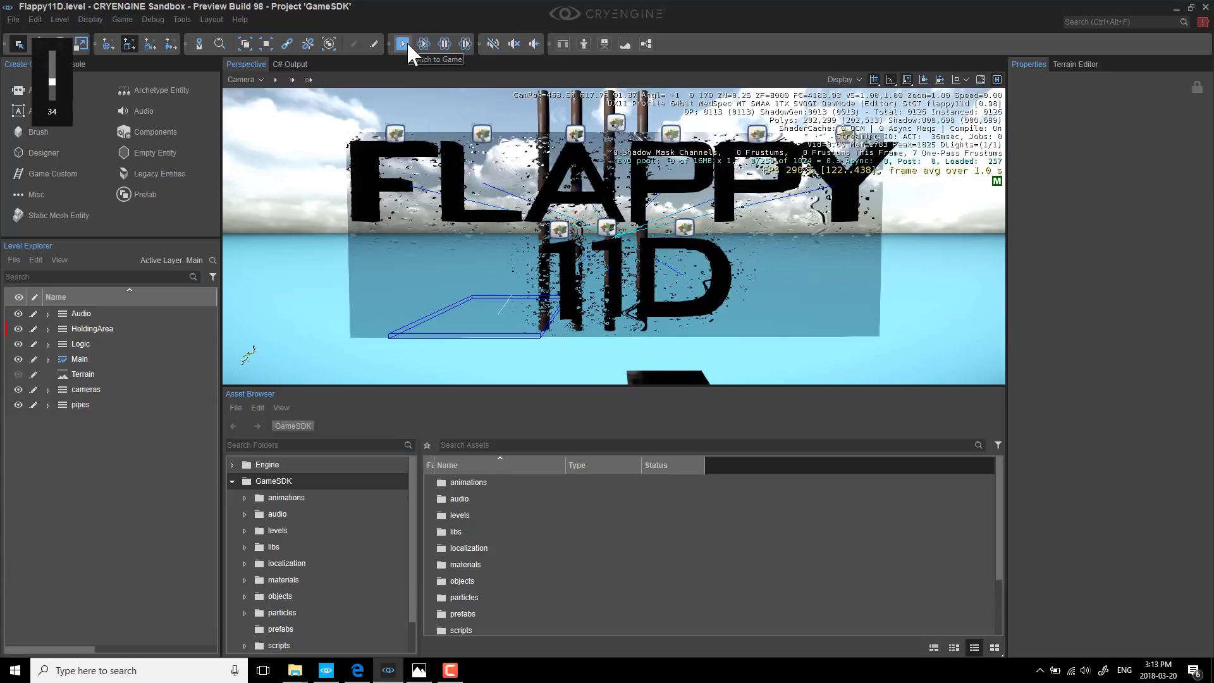
{"action": "key", "text": "XF86AudioLowerVolume"}
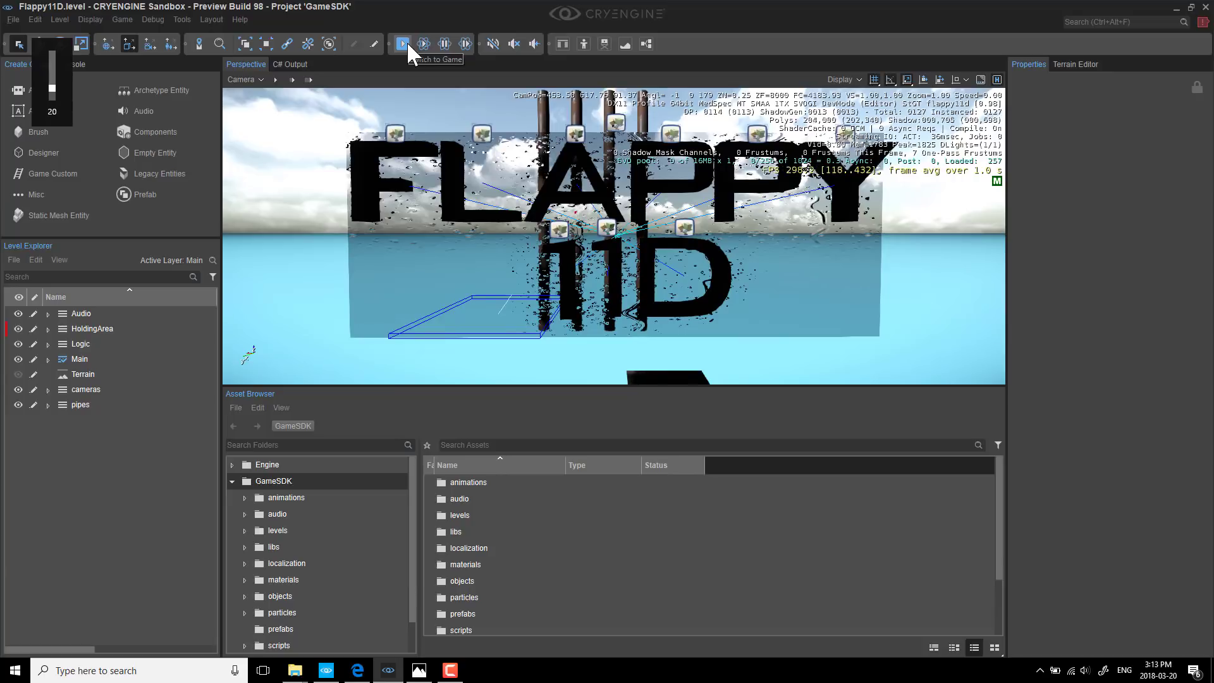
Play-test the Flappy11D level in game mode twice, leaving the game after each run
{"action": "left_click", "coordinate": [404, 43]}
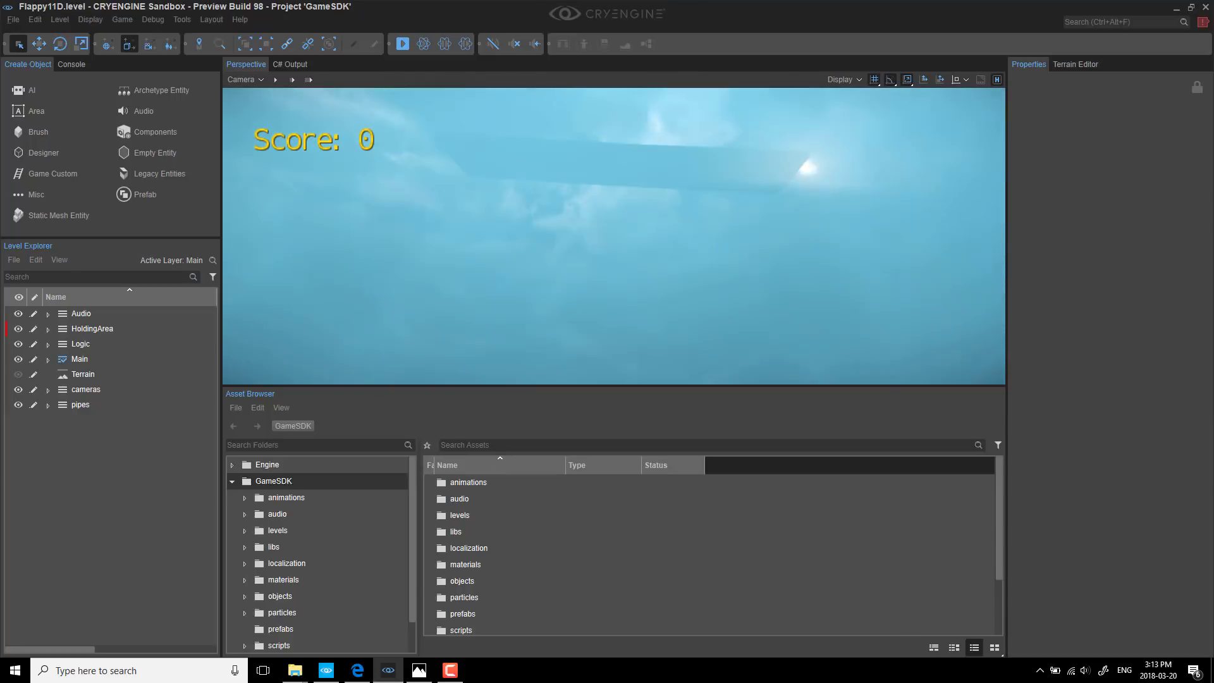
{"action": "key", "text": "Escape"}
{"action": "left_click", "coordinate": [402, 44]}
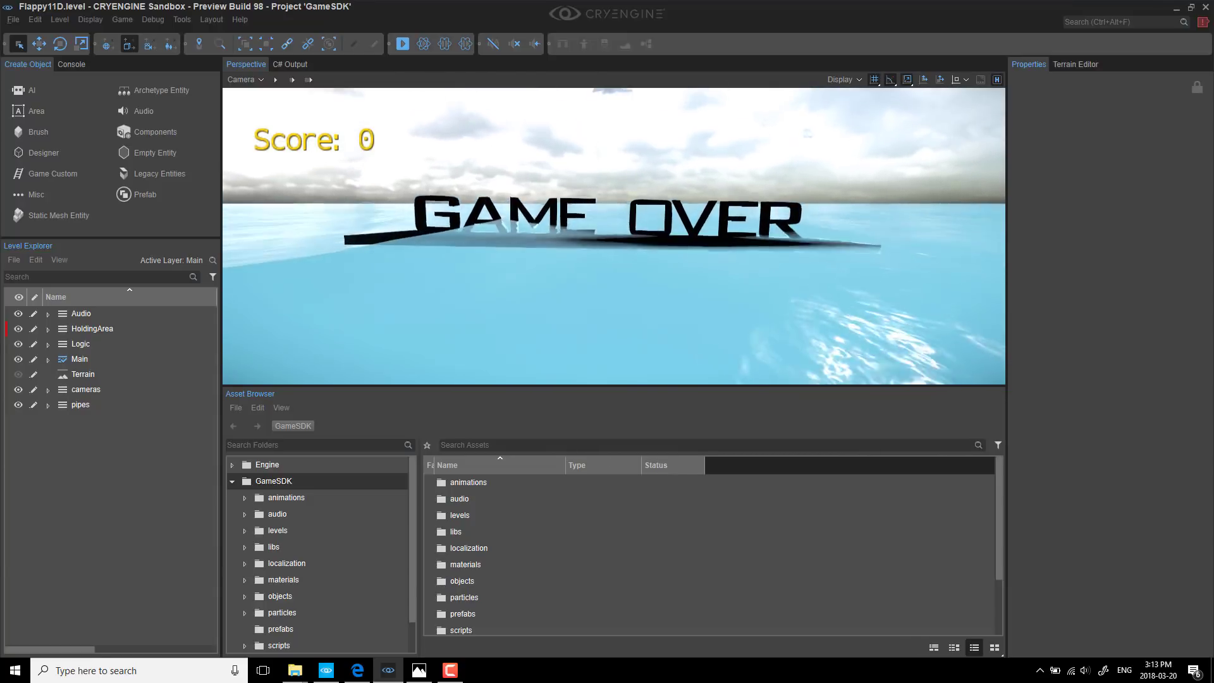
{"action": "key", "text": "Escape"}
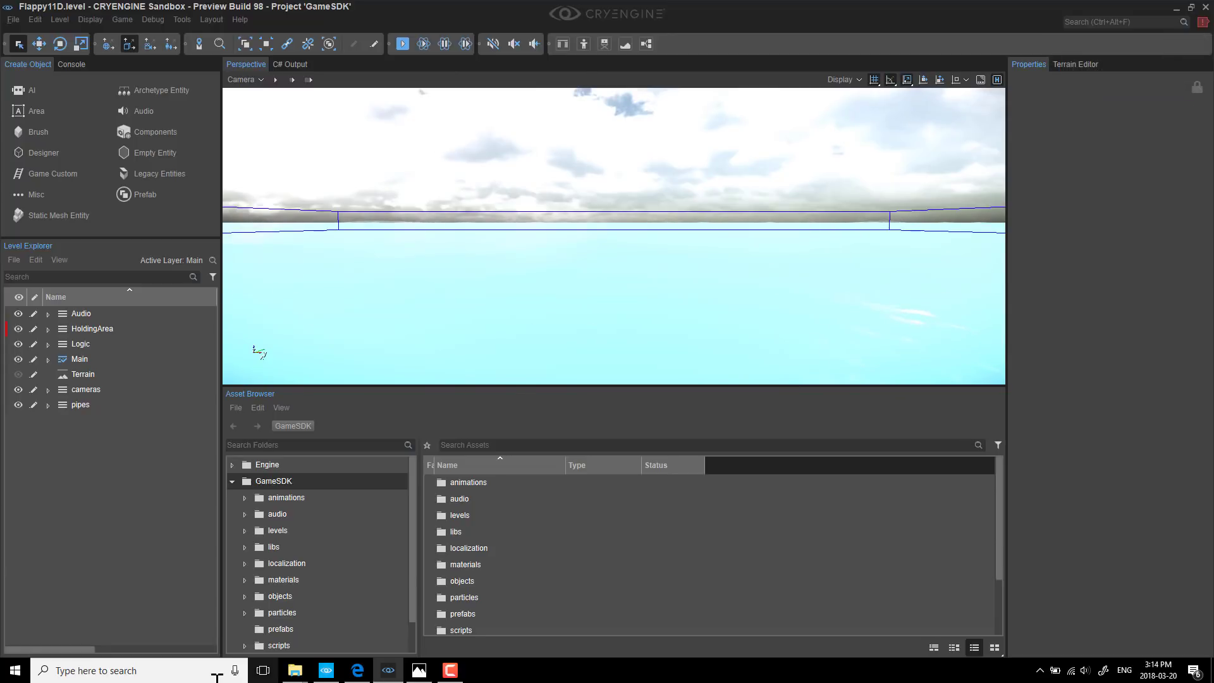
Switch to Microsoft Edge and look over the Flappy Boid syllabus PDF, ending at its cover page
{"action": "left_click", "coordinate": [357, 670]}
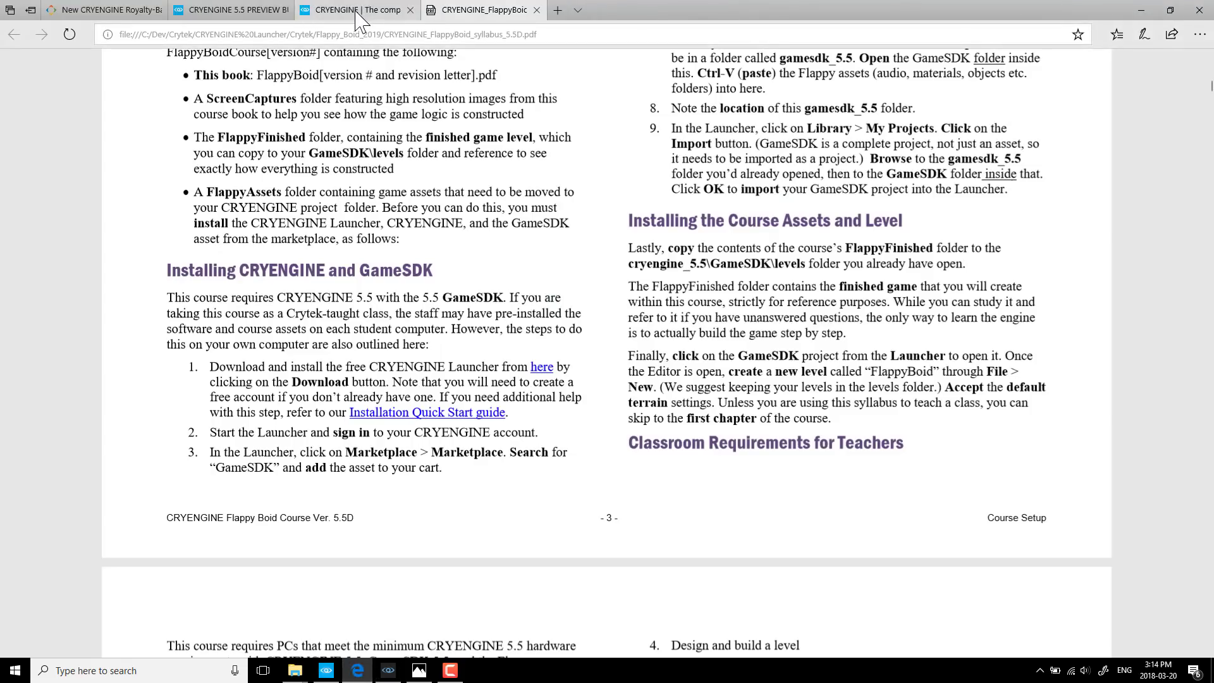
{"action": "scroll", "coordinate": [561, 246], "scroll_direction": "down", "scroll_amount": 10}
{"action": "scroll", "coordinate": [562, 253], "scroll_direction": "up", "scroll_amount": 20}
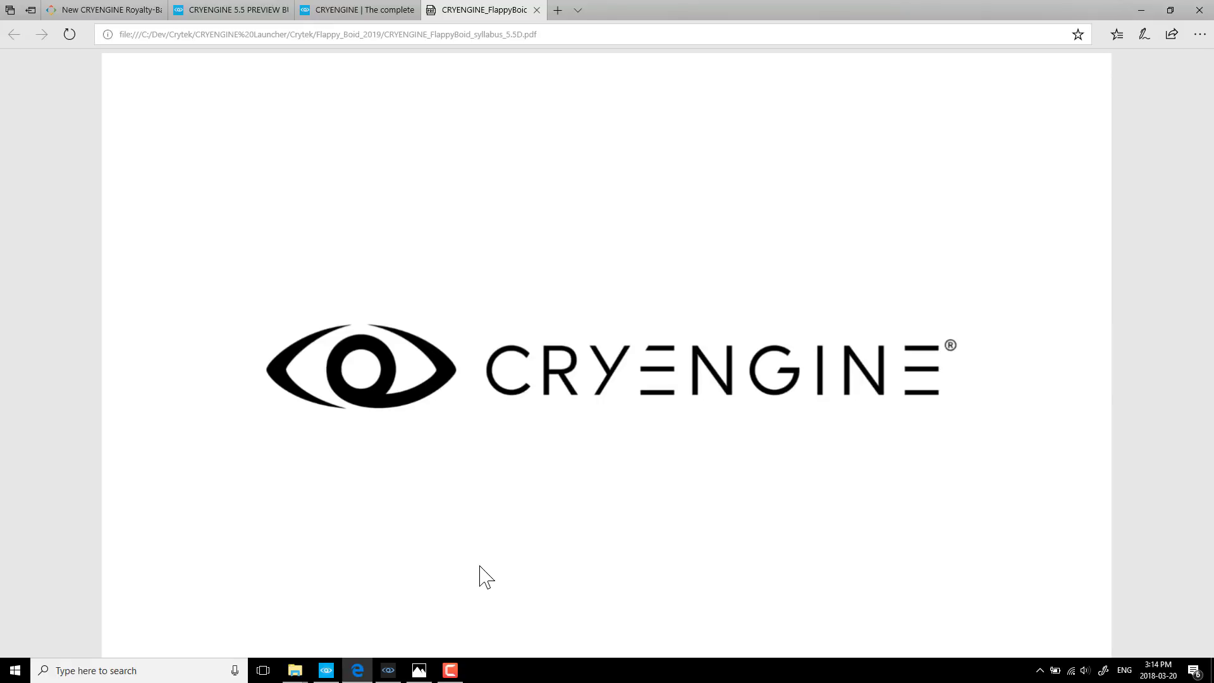
Switch to CRYENGINE Sandbox and browse the sample levels in the singleplayer folder without opening one
{"action": "left_click", "coordinate": [389, 669]}
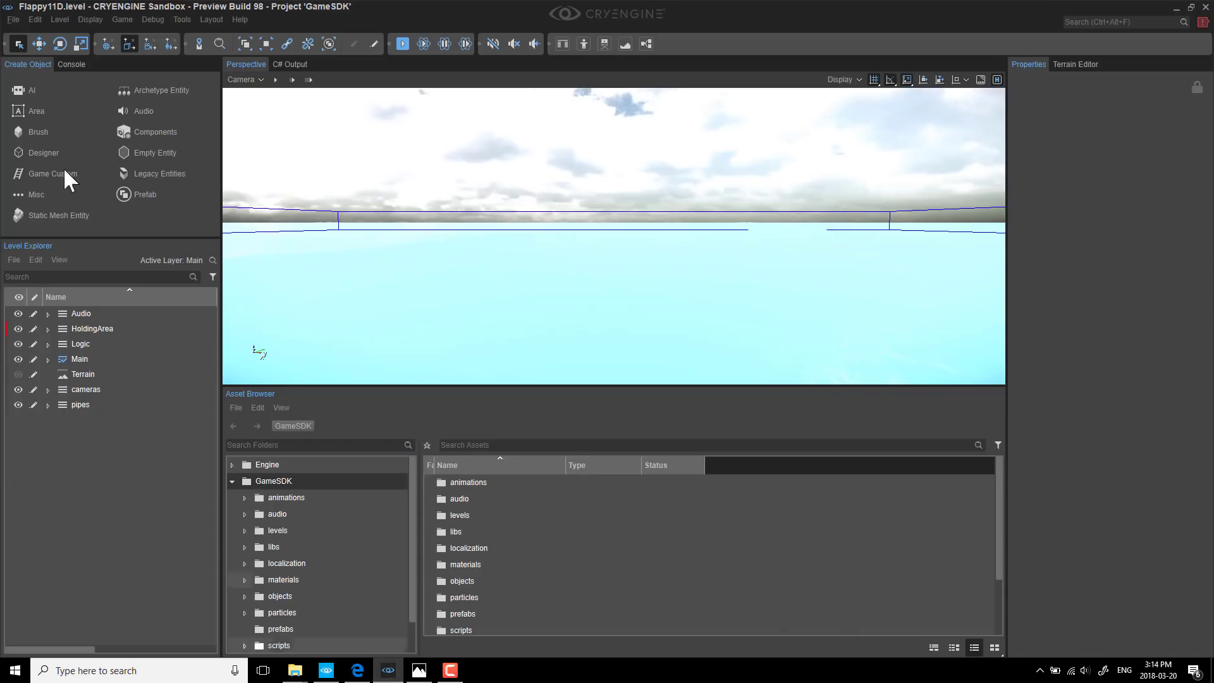
{"action": "left_click", "coordinate": [15, 19]}
{"action": "left_click", "coordinate": [31, 46]}
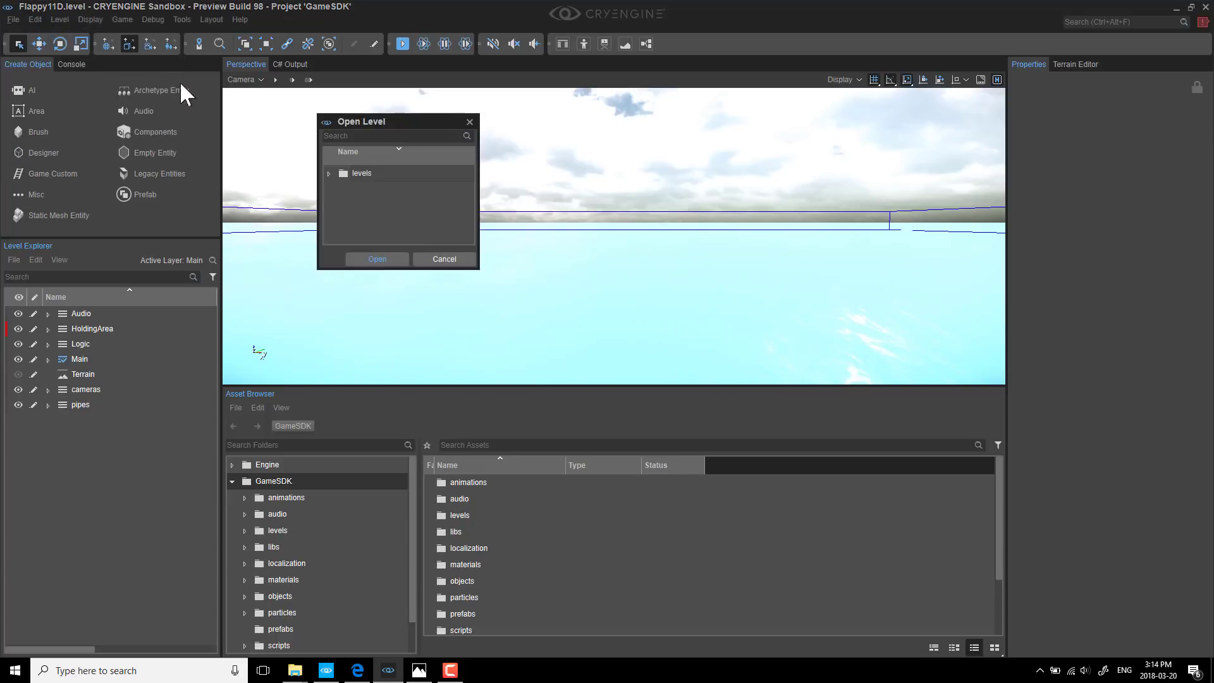
{"action": "left_click", "coordinate": [330, 172]}
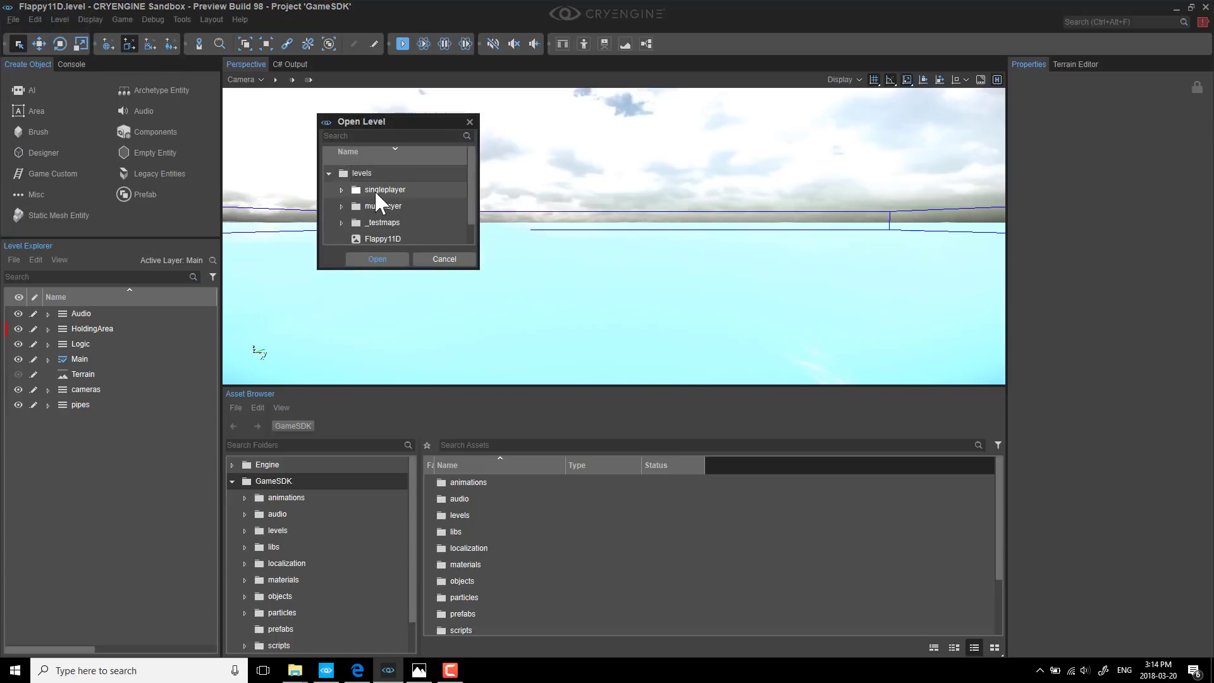
{"action": "left_click", "coordinate": [342, 189]}
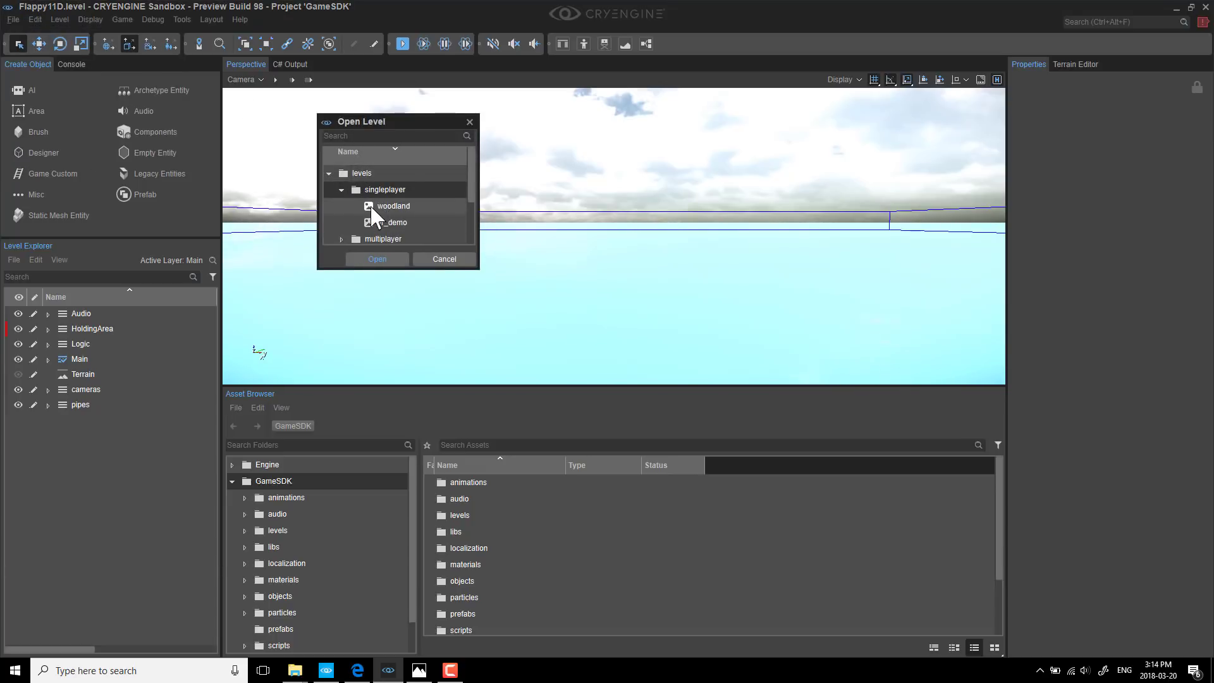
{"action": "left_click", "coordinate": [444, 259]}
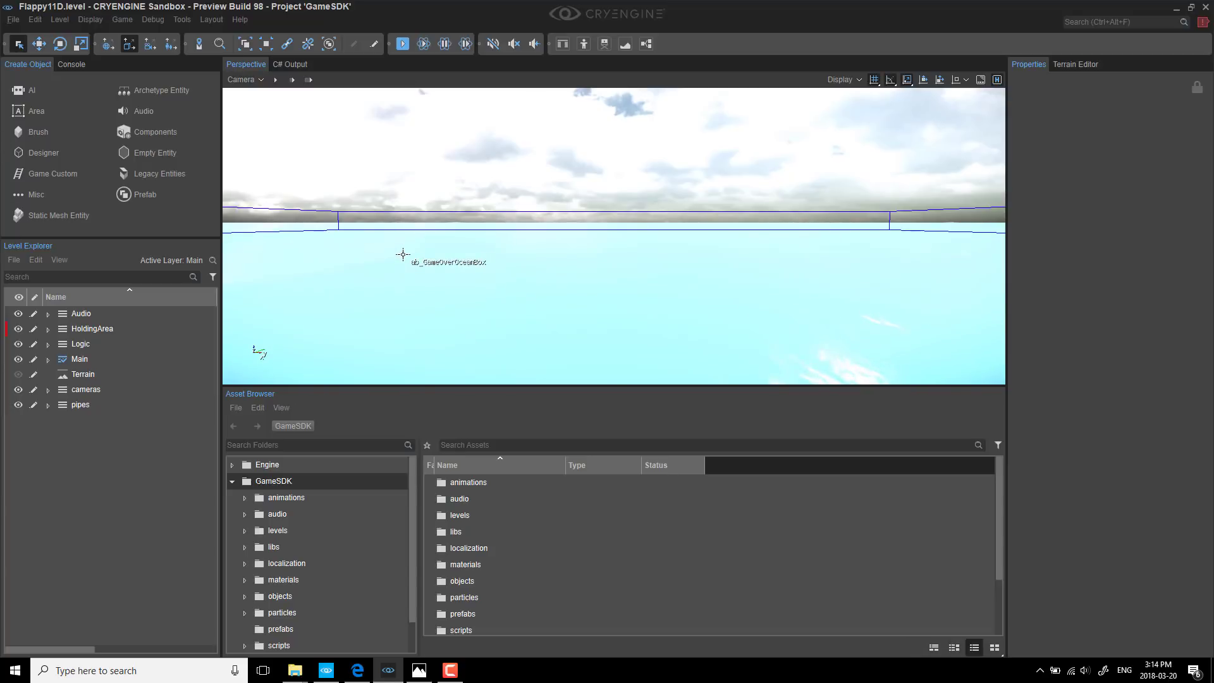
Switch to Microsoft Edge and show the Flappy Boid marketplace page
{"action": "left_click", "coordinate": [351, 674]}
{"action": "left_click", "coordinate": [353, 11]}
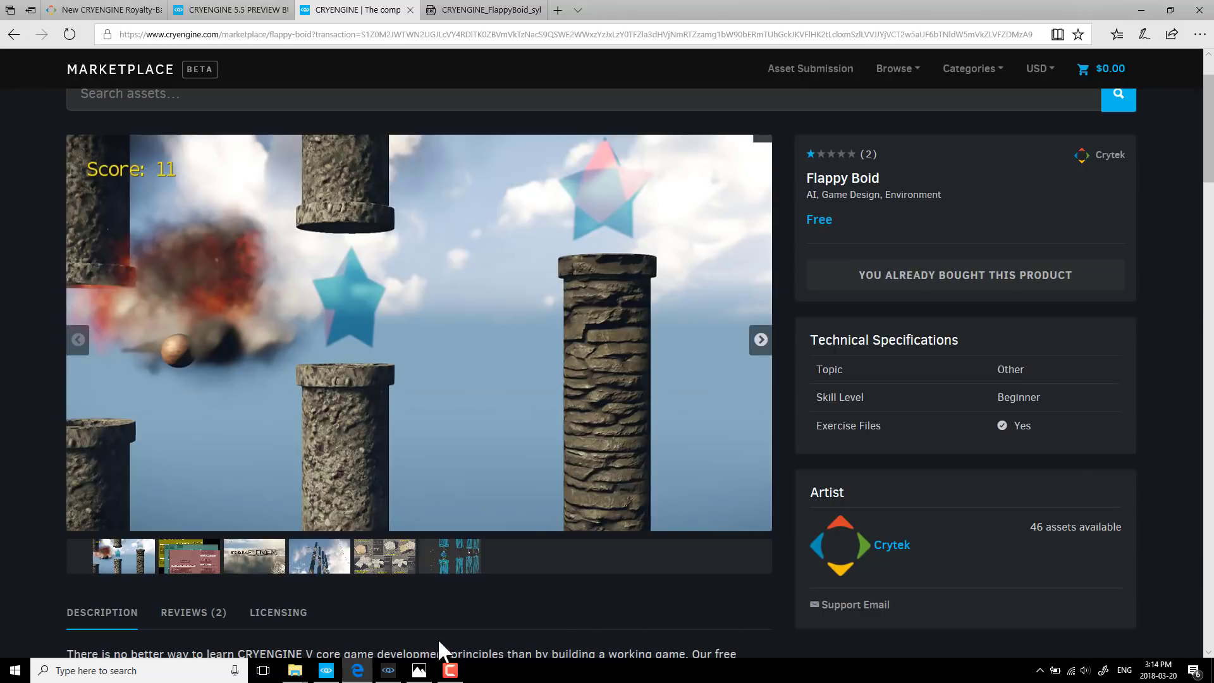
Switch to CRYENGINE Sandbox, expand the Main and Logic layers, and open the FG_Main entity's flow graph
{"action": "left_click", "coordinate": [390, 673]}
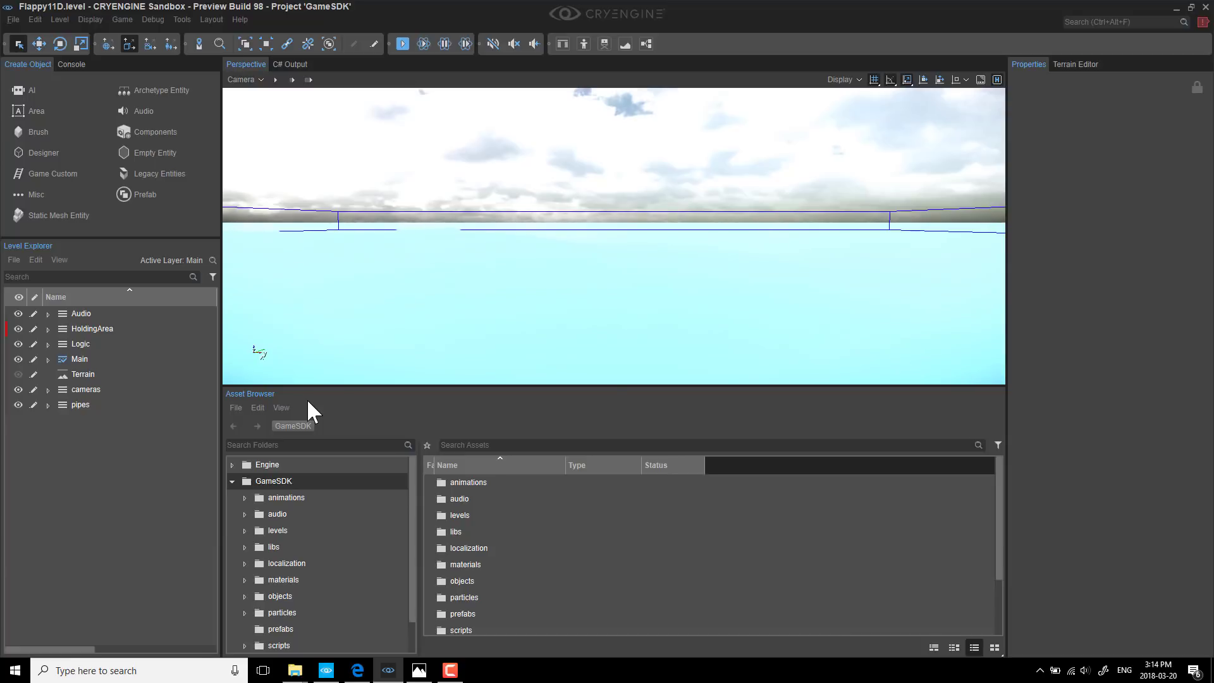
{"action": "left_click", "coordinate": [48, 359]}
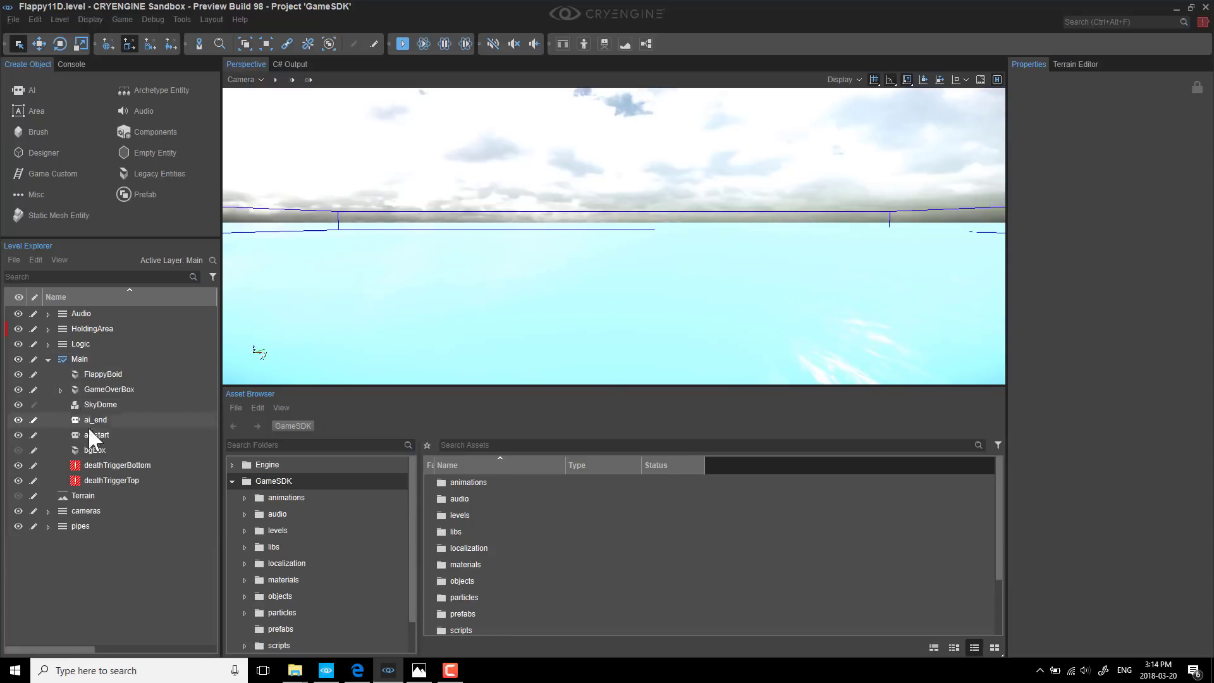
{"action": "left_click", "coordinate": [48, 344]}
{"action": "left_click", "coordinate": [98, 359]}
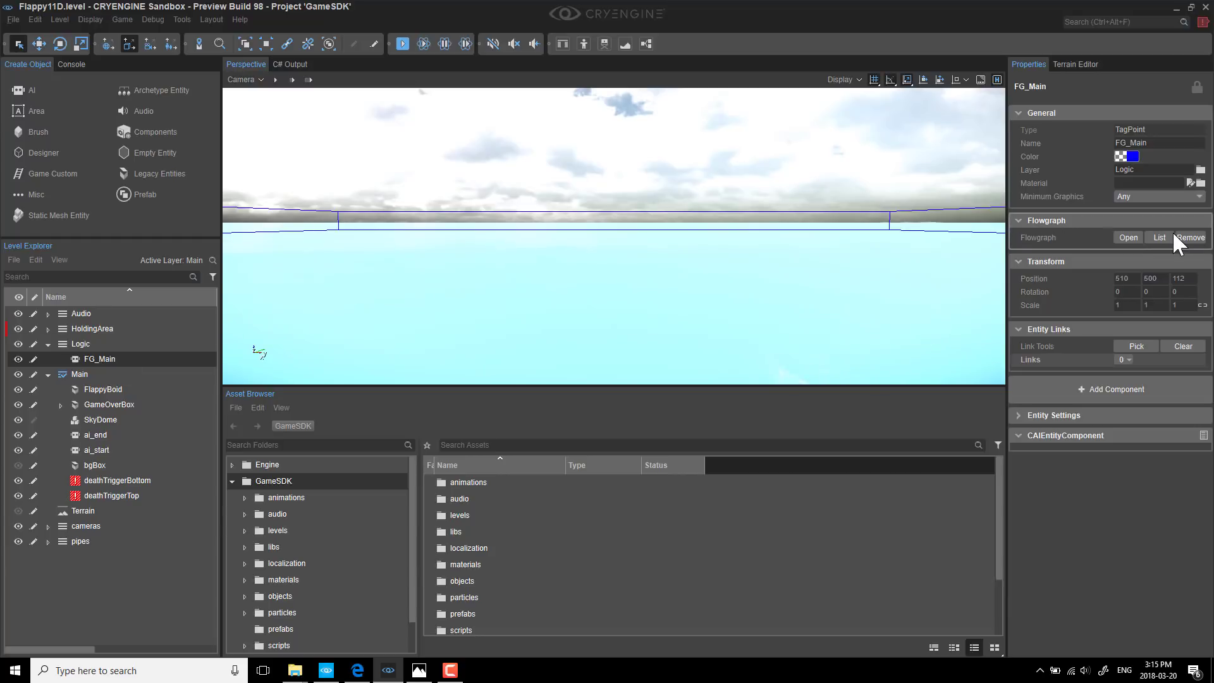
{"action": "left_click", "coordinate": [1125, 235]}
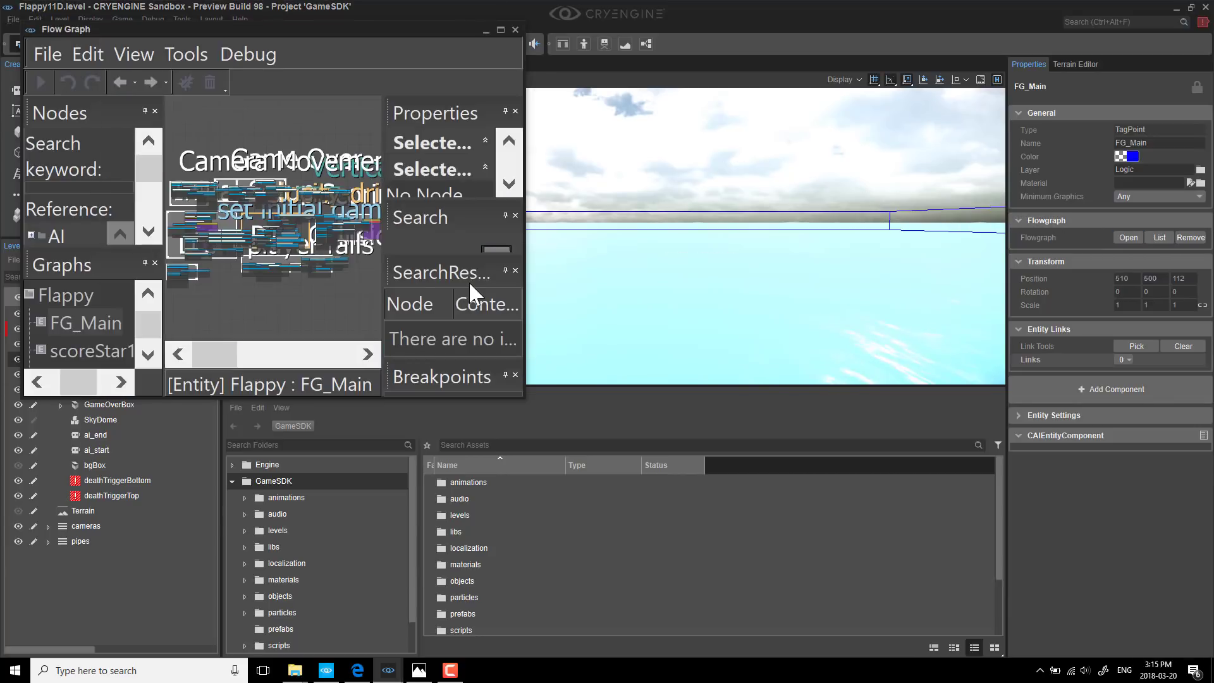
Maximize the Flow Graph window, examine the FG_Main squawk pitch, scoring and collision node groups, and close the window
{"action": "double_click", "coordinate": [297, 28]}
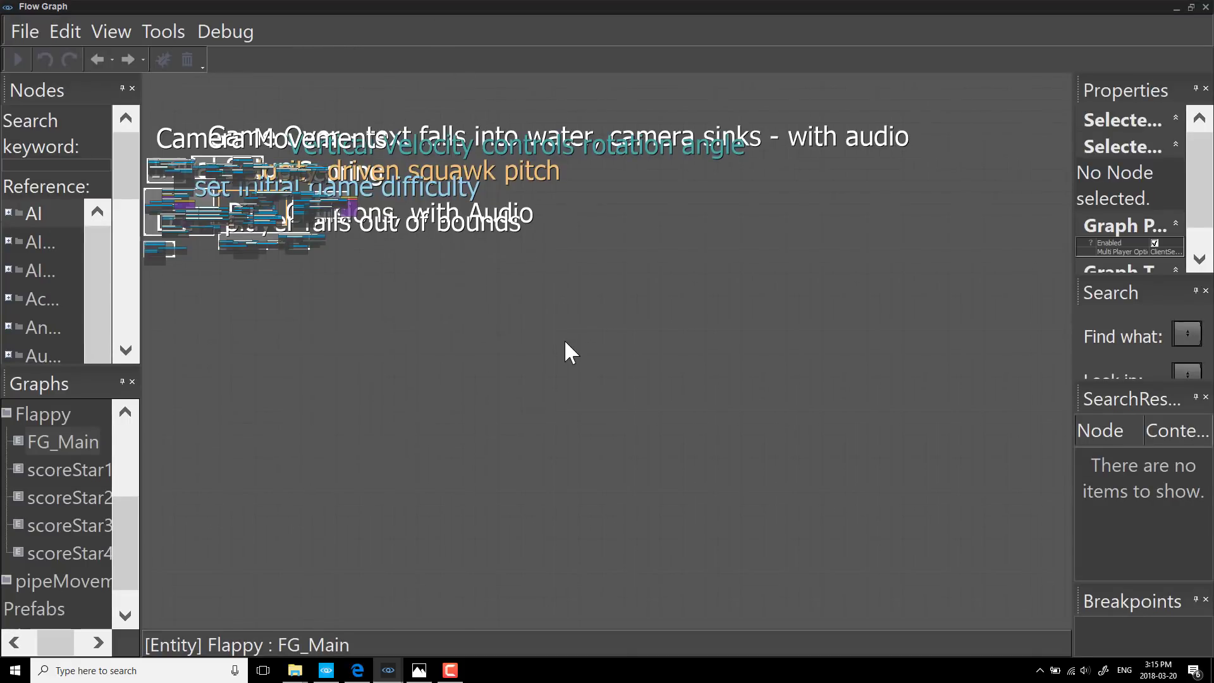
{"action": "scroll", "coordinate": [571, 352], "scroll_direction": "down", "scroll_amount": 10}
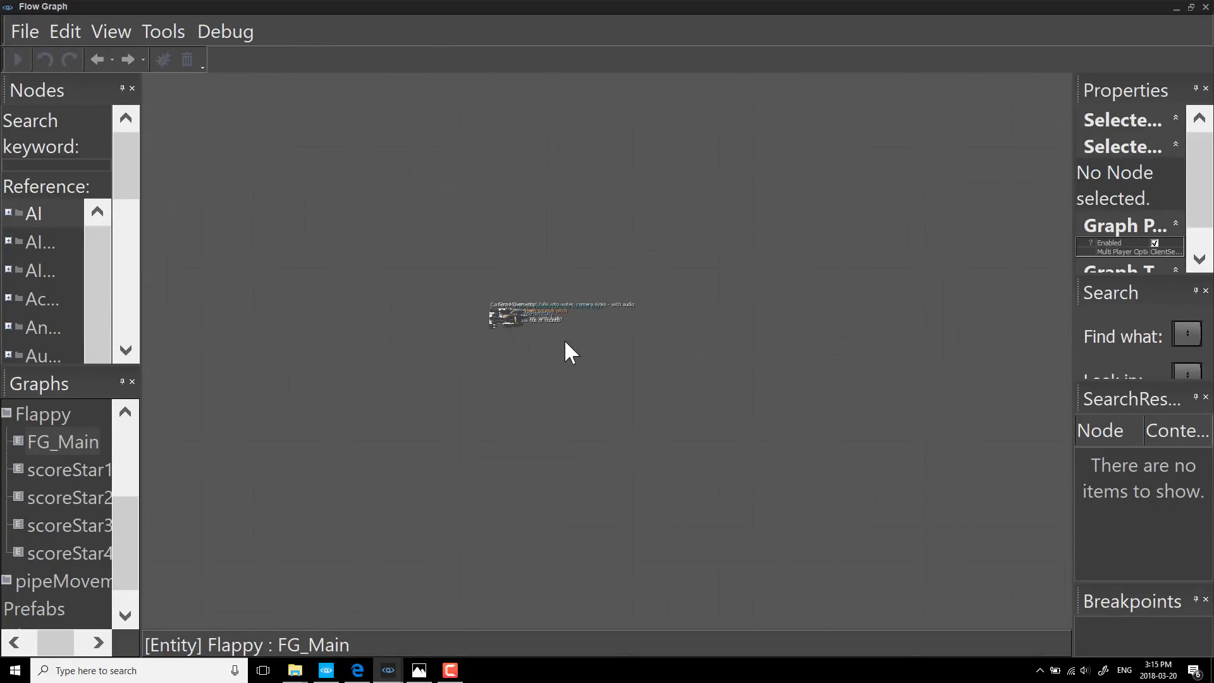
{"action": "scroll", "coordinate": [565, 342], "scroll_direction": "up", "scroll_amount": 8}
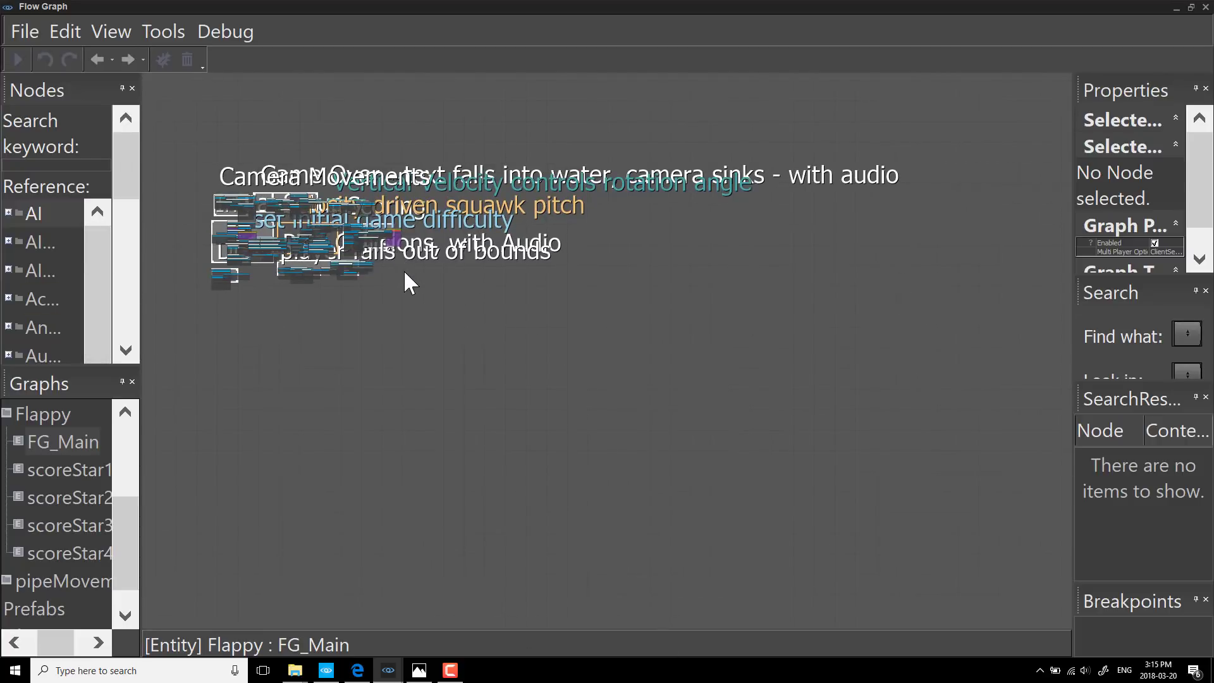
{"action": "scroll", "coordinate": [402, 272], "scroll_direction": "up", "scroll_amount": 6}
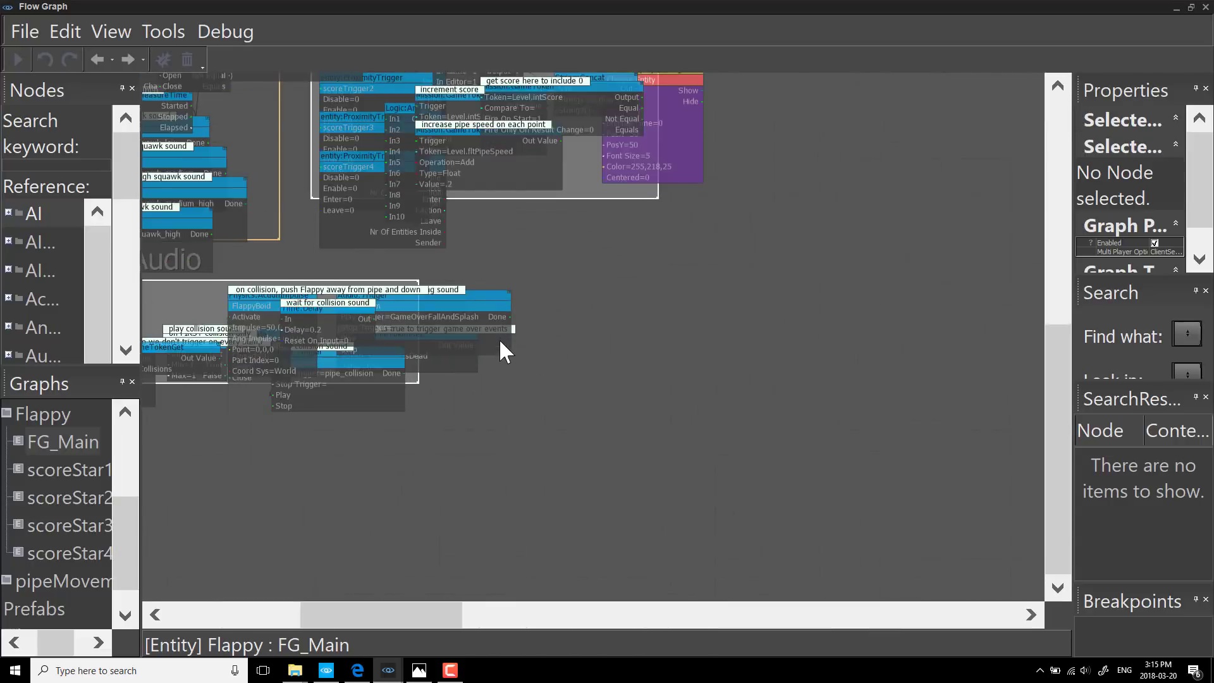
{"action": "scroll", "coordinate": [499, 339], "scroll_direction": "up", "scroll_amount": 5}
{"action": "scroll", "coordinate": [471, 241], "scroll_direction": "down", "scroll_amount": 2}
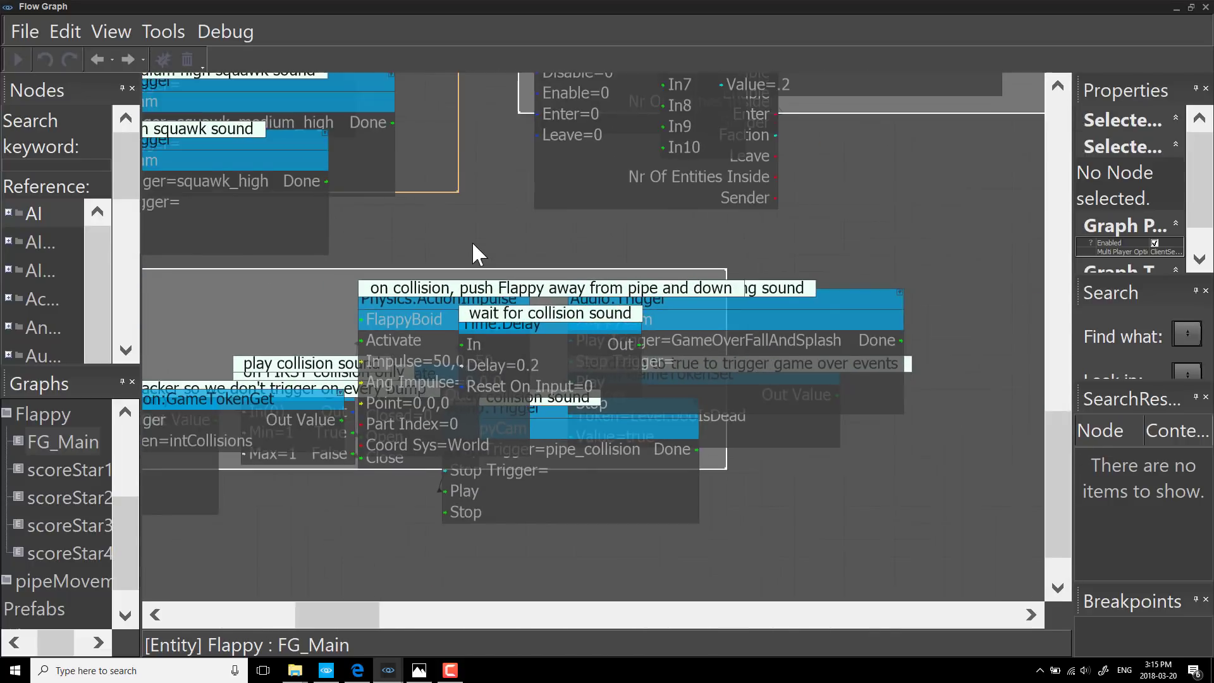
{"action": "right_click_drag", "start_coordinate": [472, 241], "coordinate": [651, 272]}
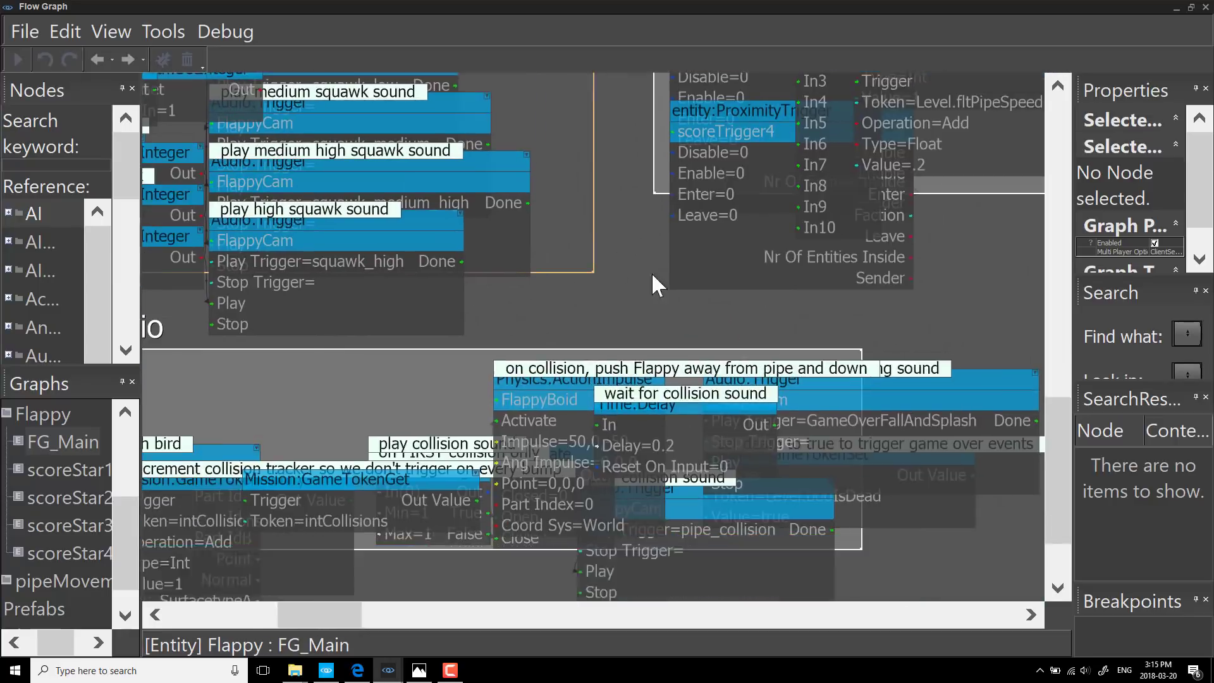
{"action": "scroll", "coordinate": [560, 452], "scroll_direction": "down", "scroll_amount": 2}
{"action": "scroll", "coordinate": [499, 363], "scroll_direction": "down", "scroll_amount": 1}
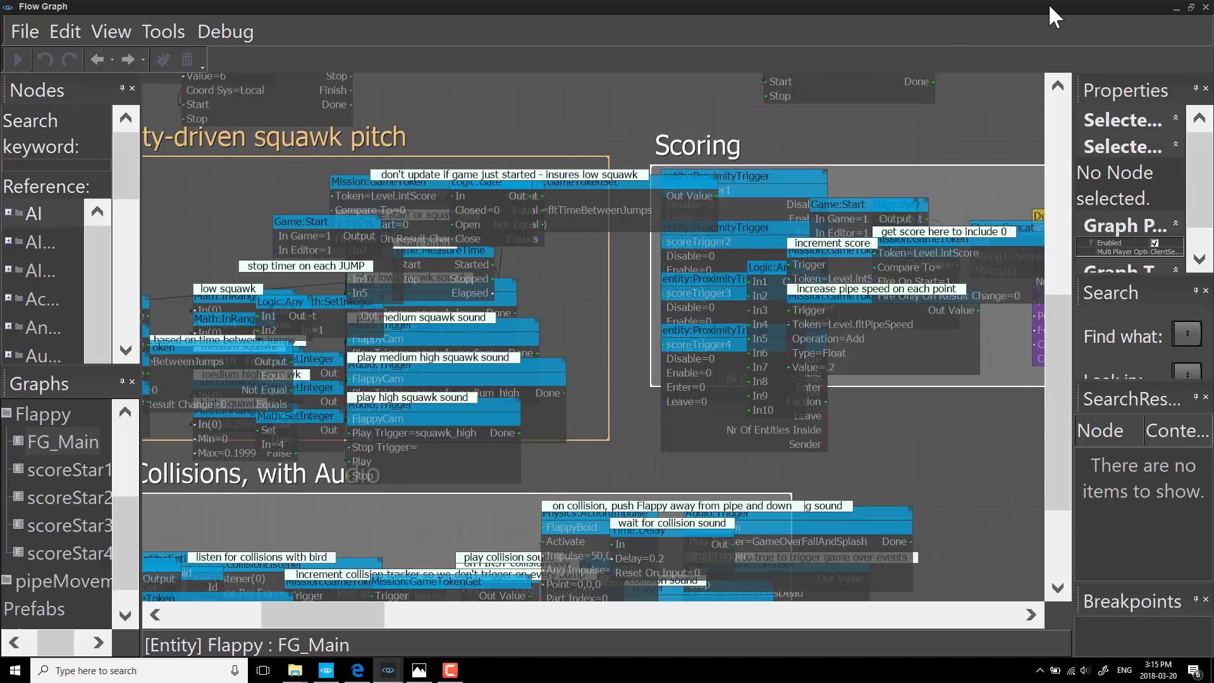
{"action": "left_click", "coordinate": [1205, 8]}
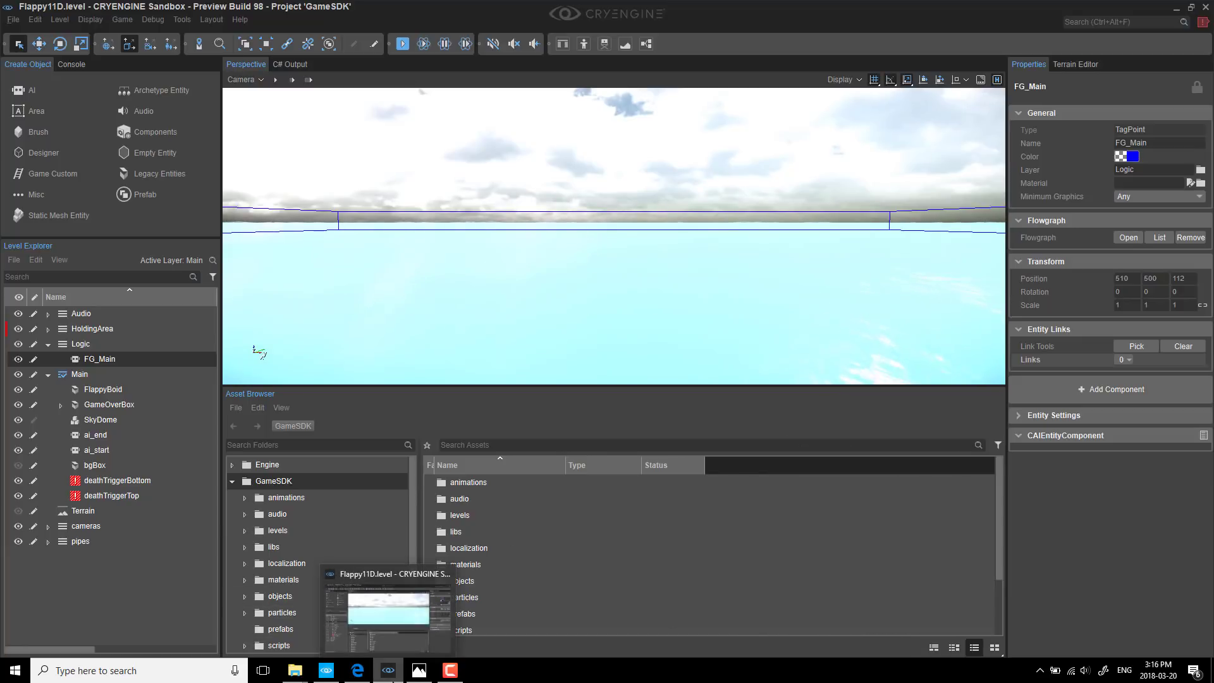
Switch to the CRYENGINE Launcher, view the Schematyc templates for a new project, and close the launcher without creating one
{"action": "mouse_move", "coordinate": [326, 669]}
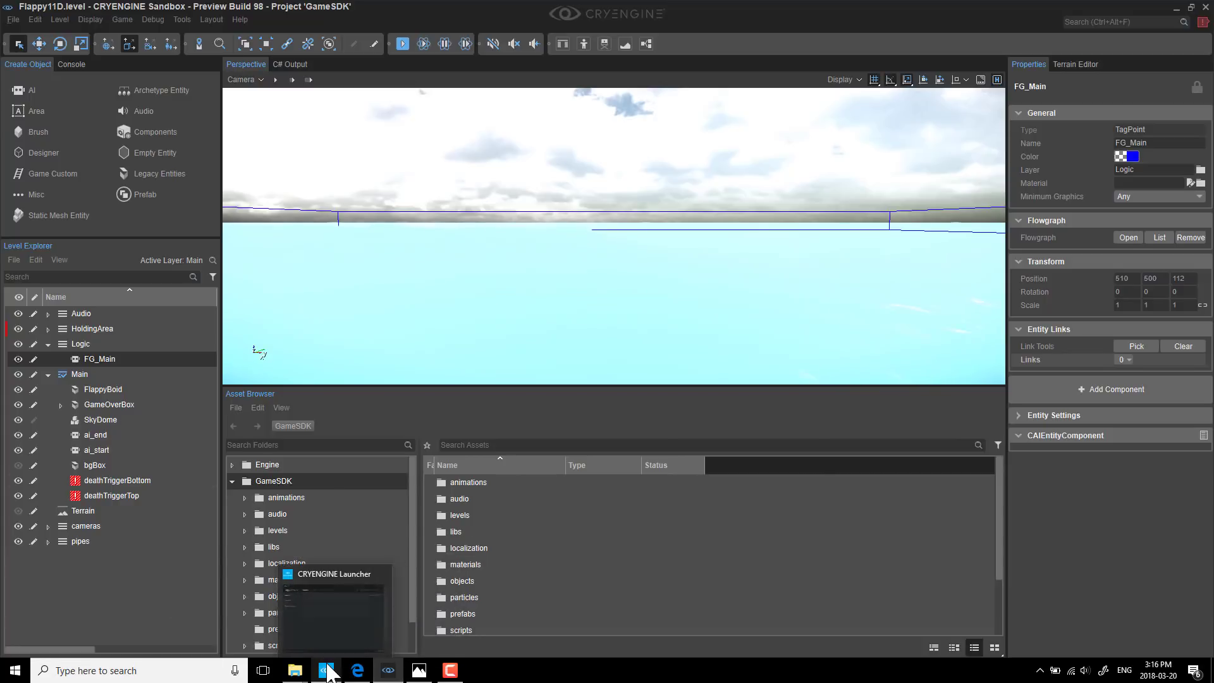
{"action": "left_click", "coordinate": [328, 578]}
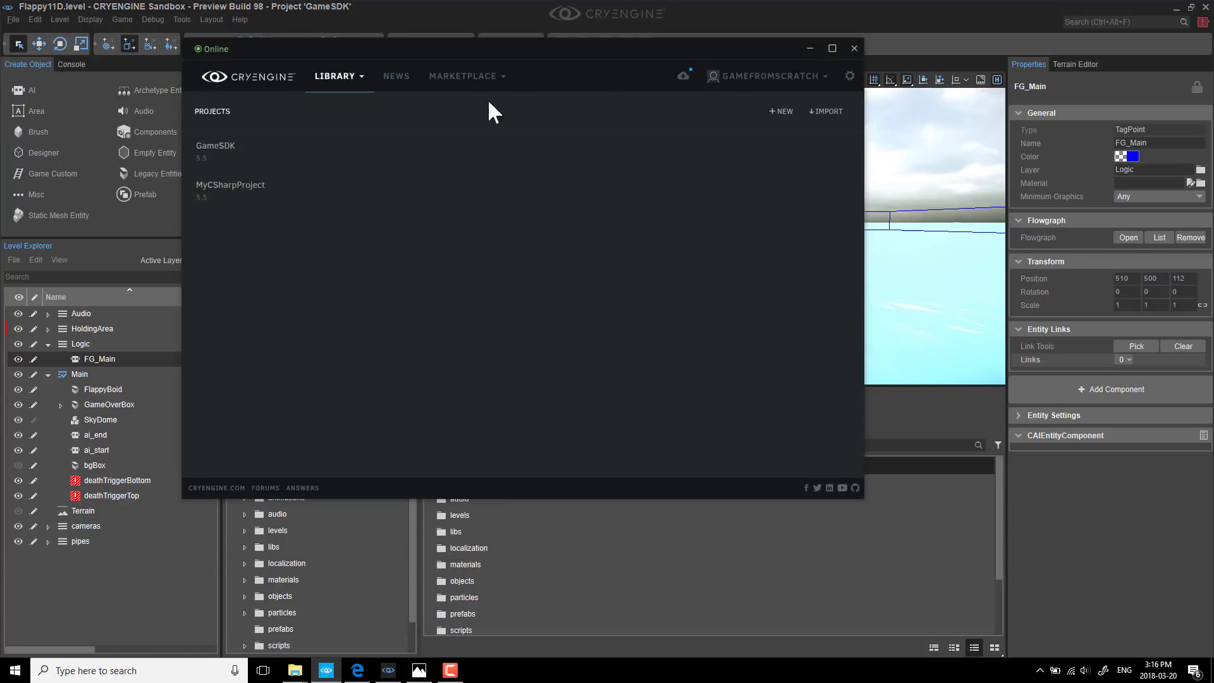
{"action": "left_click", "coordinate": [784, 111]}
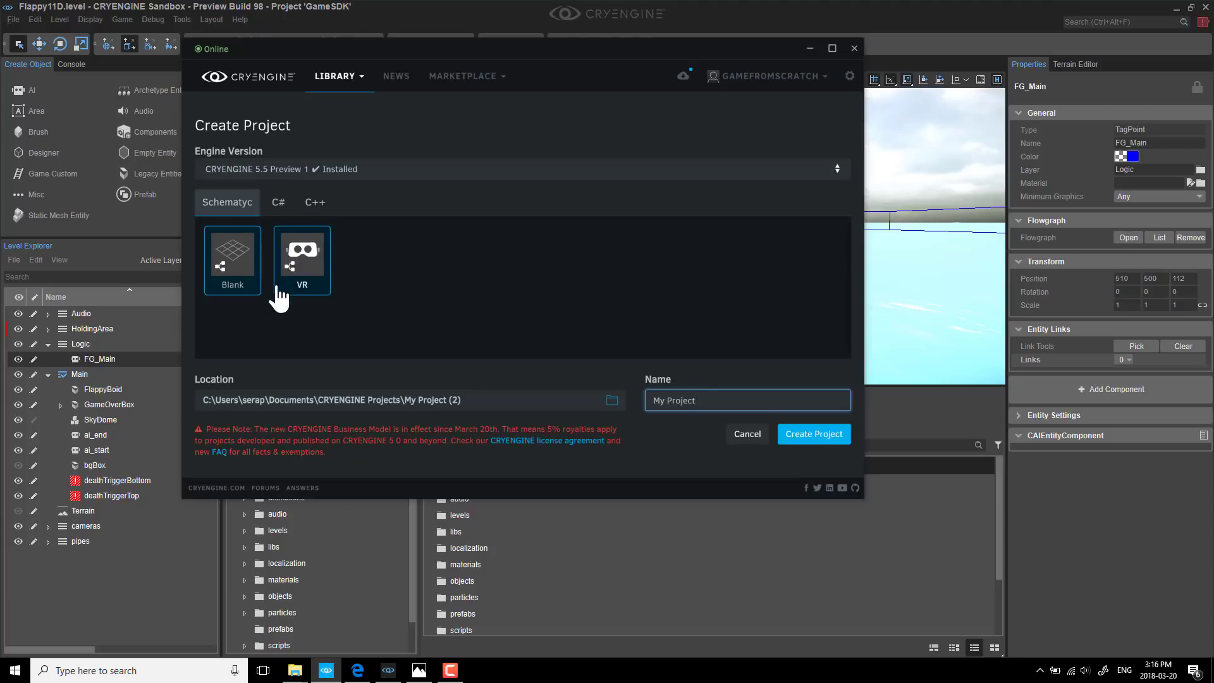
{"action": "left_click", "coordinate": [854, 49]}
{"action": "left_click", "coordinate": [159, 20]}
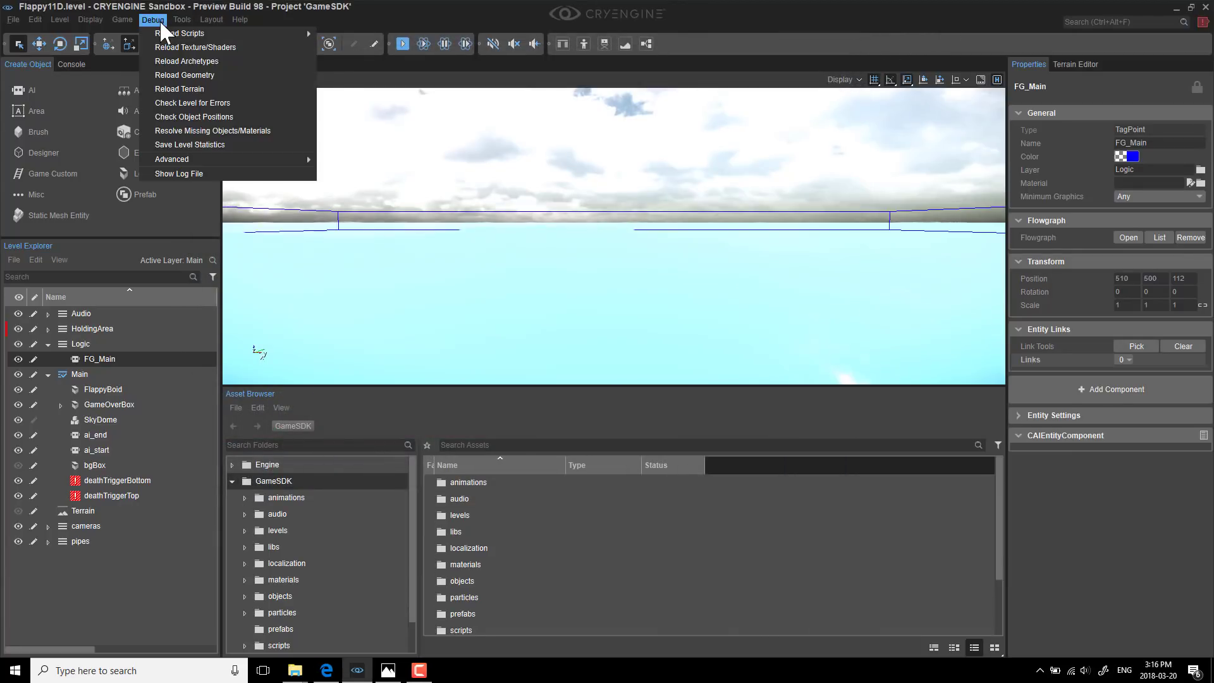
{"action": "mouse_move", "coordinate": [177, 20]}
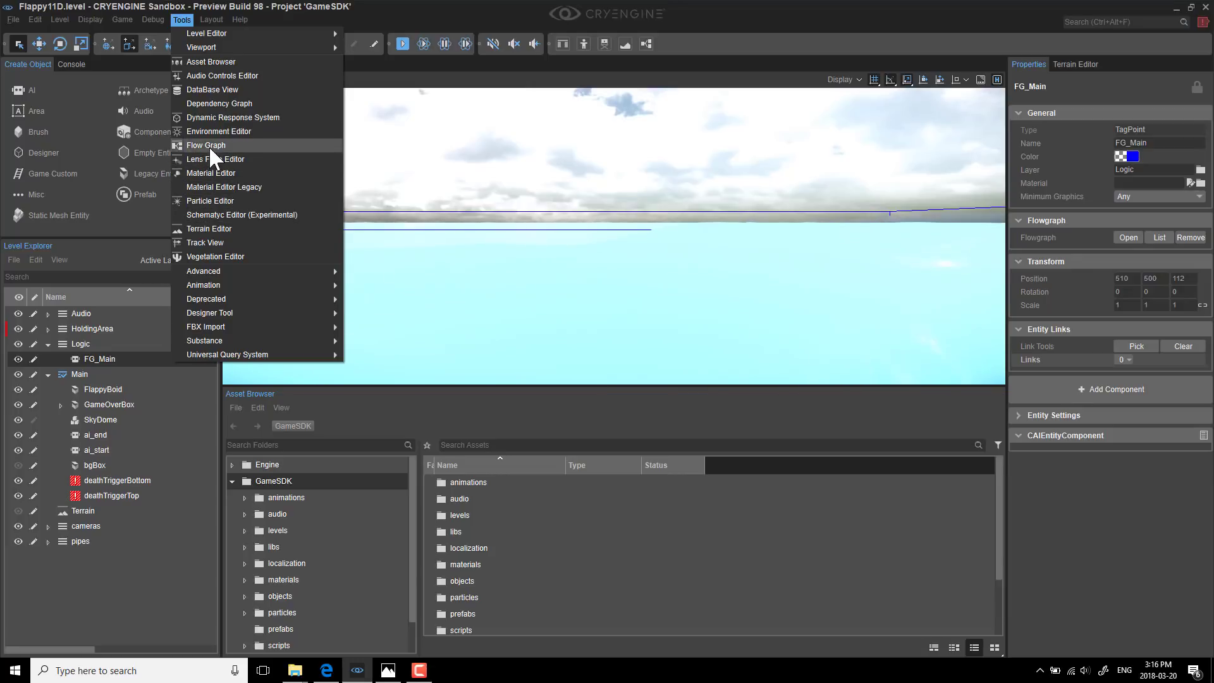
{"action": "left_click", "coordinate": [411, 6]}
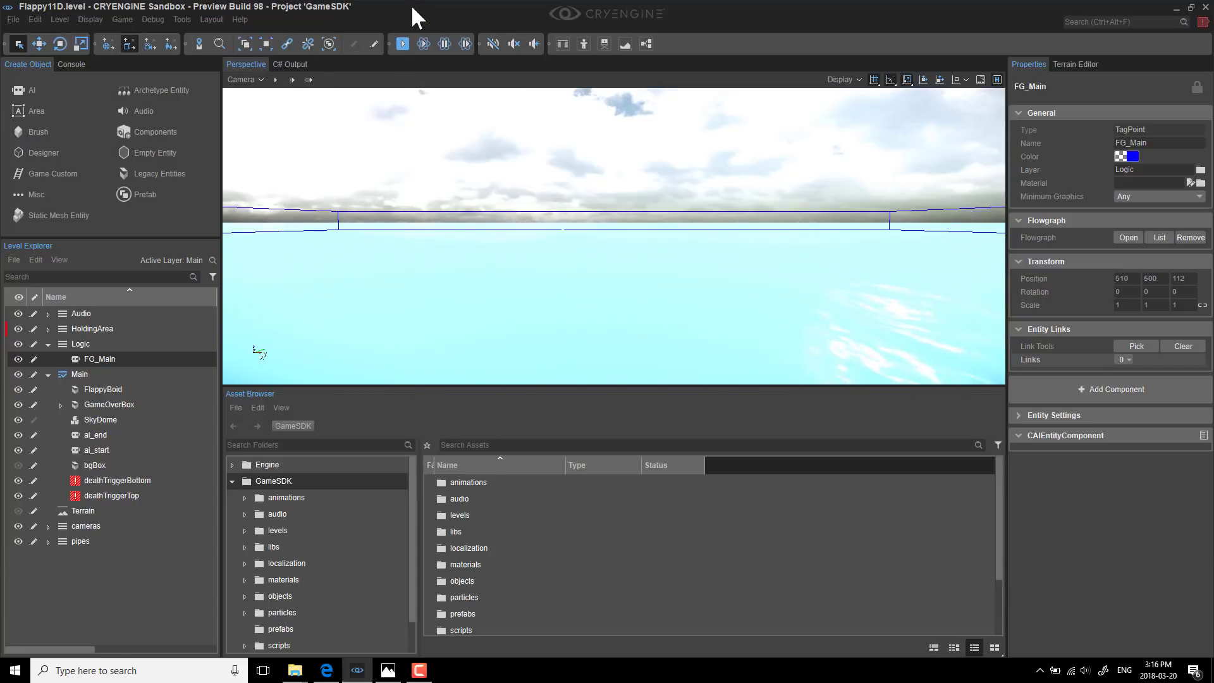
Start opening another level in place of Flappy11D
{"action": "left_click", "coordinate": [15, 22]}
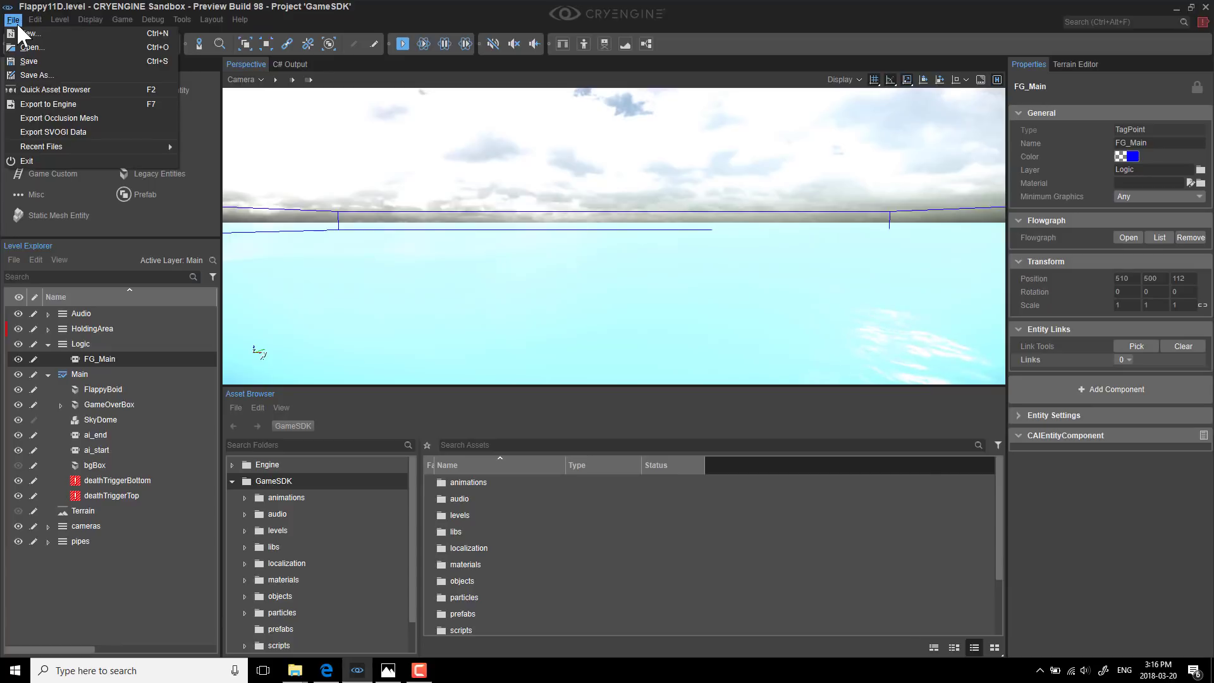
{"action": "left_click", "coordinate": [47, 49]}
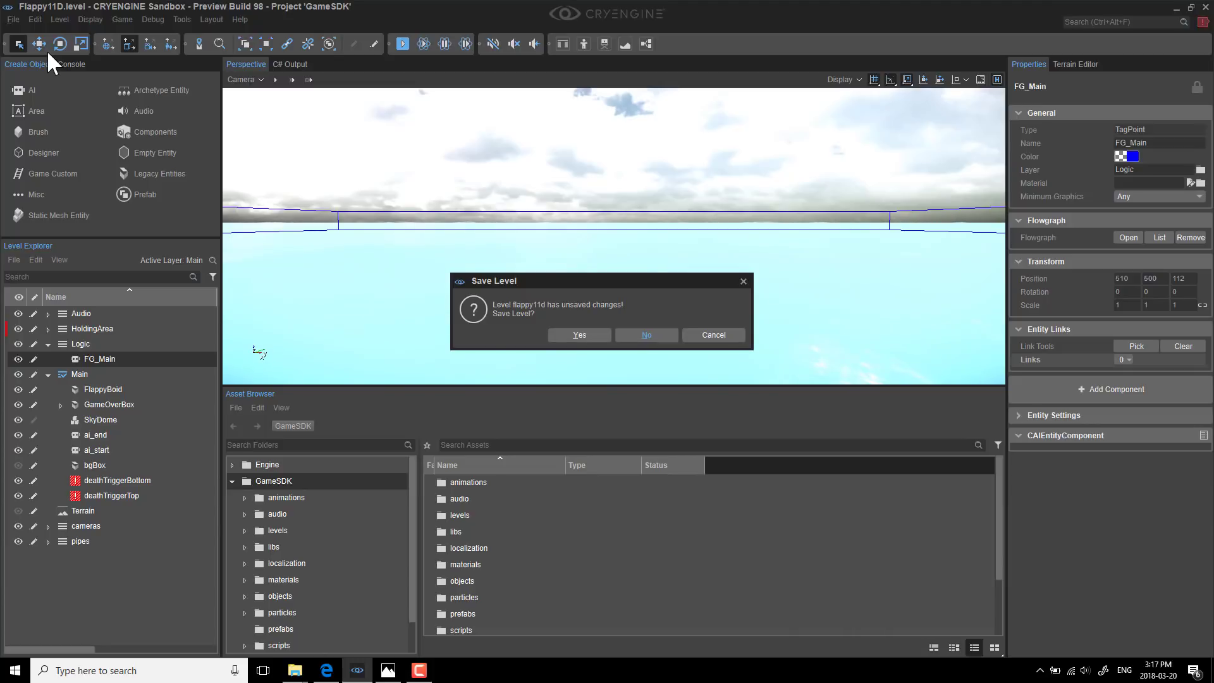
Switch to Microsoft Edge and read the description and reviews on the Flappy Boid marketplace page
{"action": "left_click", "coordinate": [326, 670]}
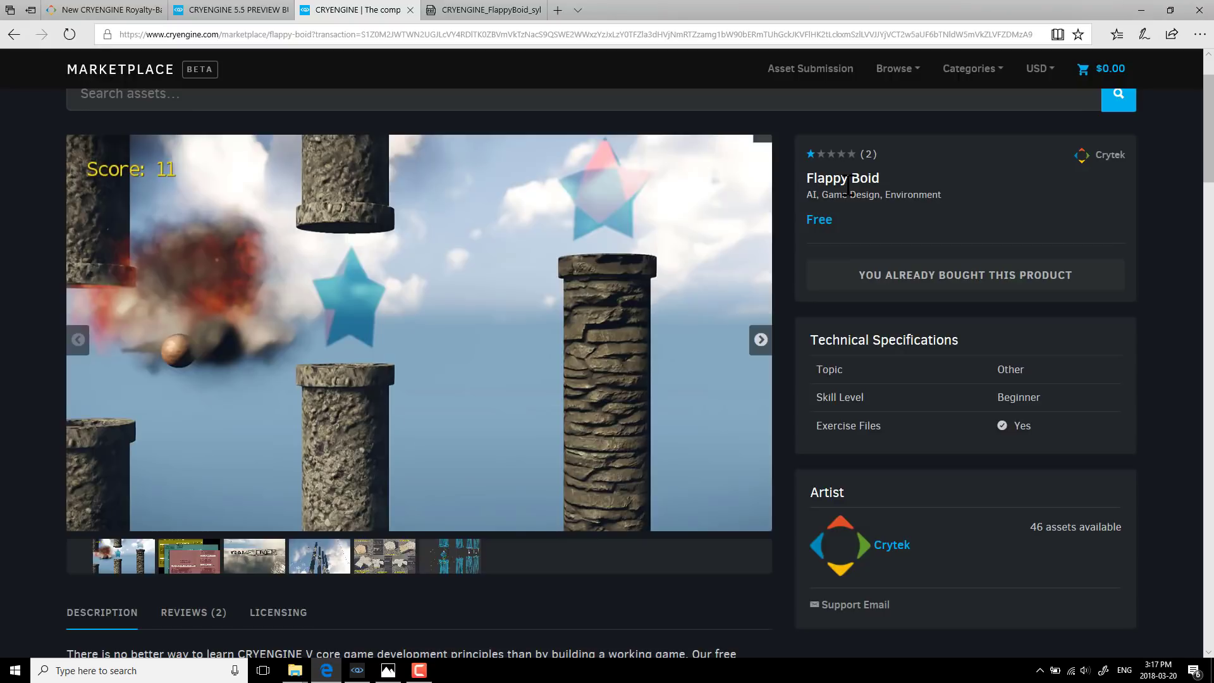
{"action": "scroll", "coordinate": [388, 417], "scroll_direction": "down", "scroll_amount": 6}
{"action": "scroll", "coordinate": [227, 271], "scroll_direction": "up", "scroll_amount": 4}
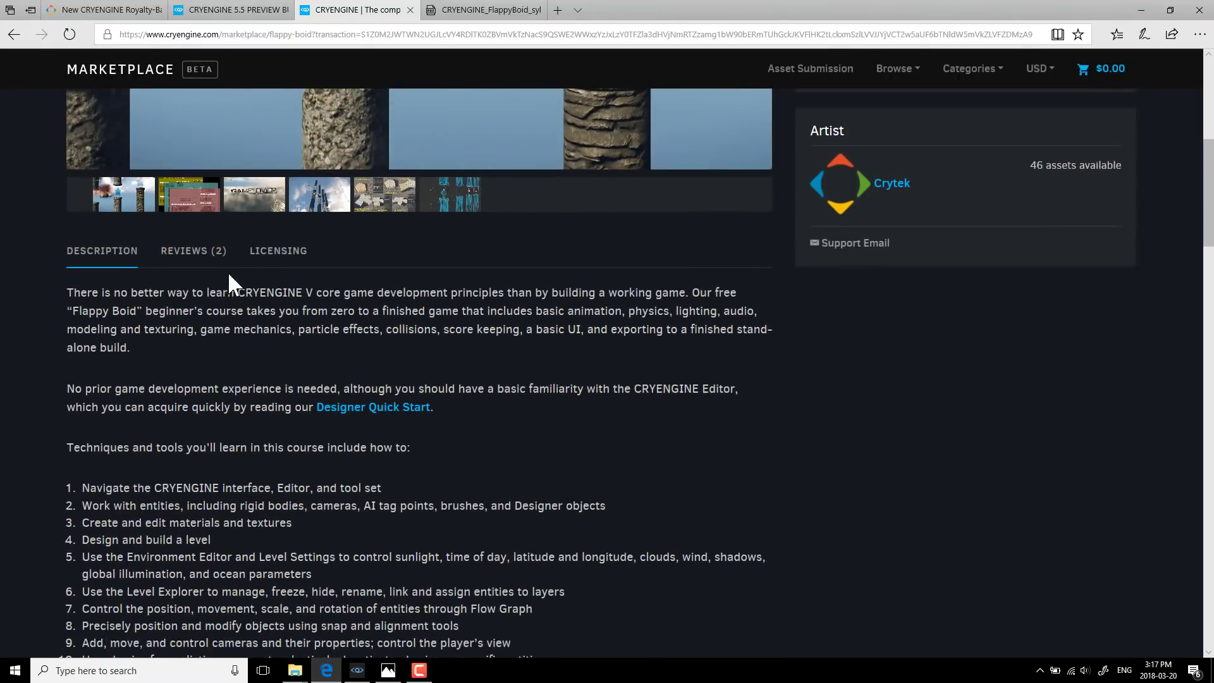
{"action": "left_click", "coordinate": [208, 257]}
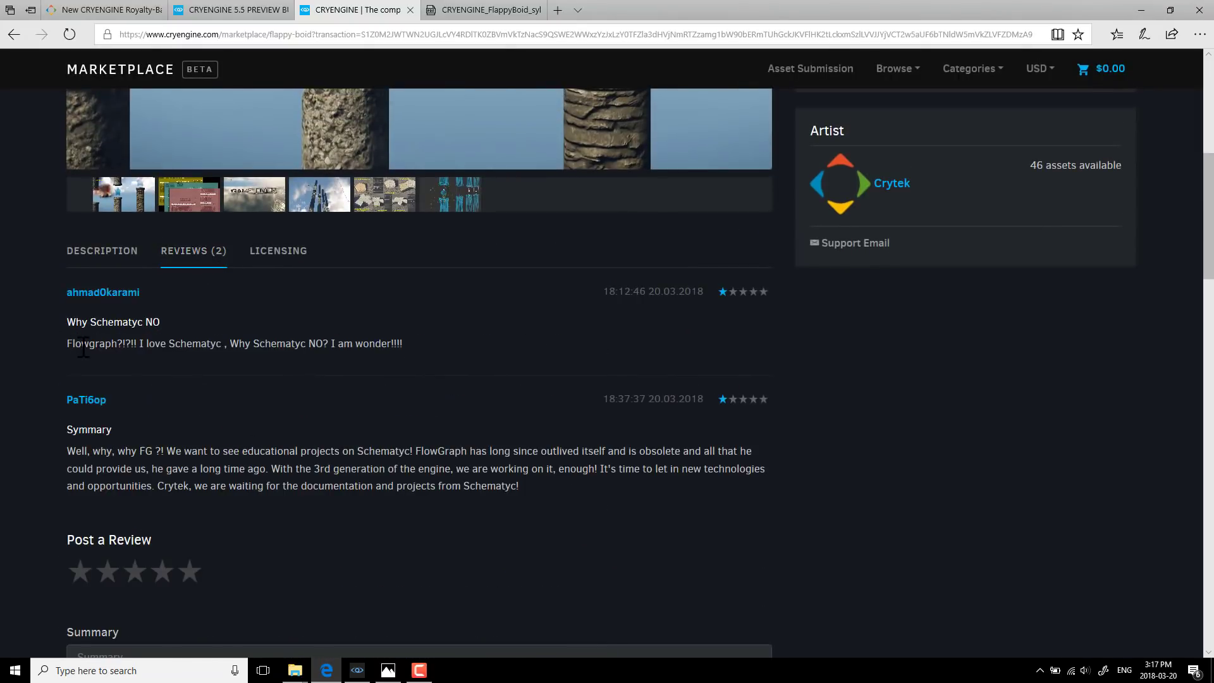
{"action": "left_click", "coordinate": [151, 454]}
{"action": "scroll", "coordinate": [349, 461], "scroll_direction": "up", "scroll_amount": 5}
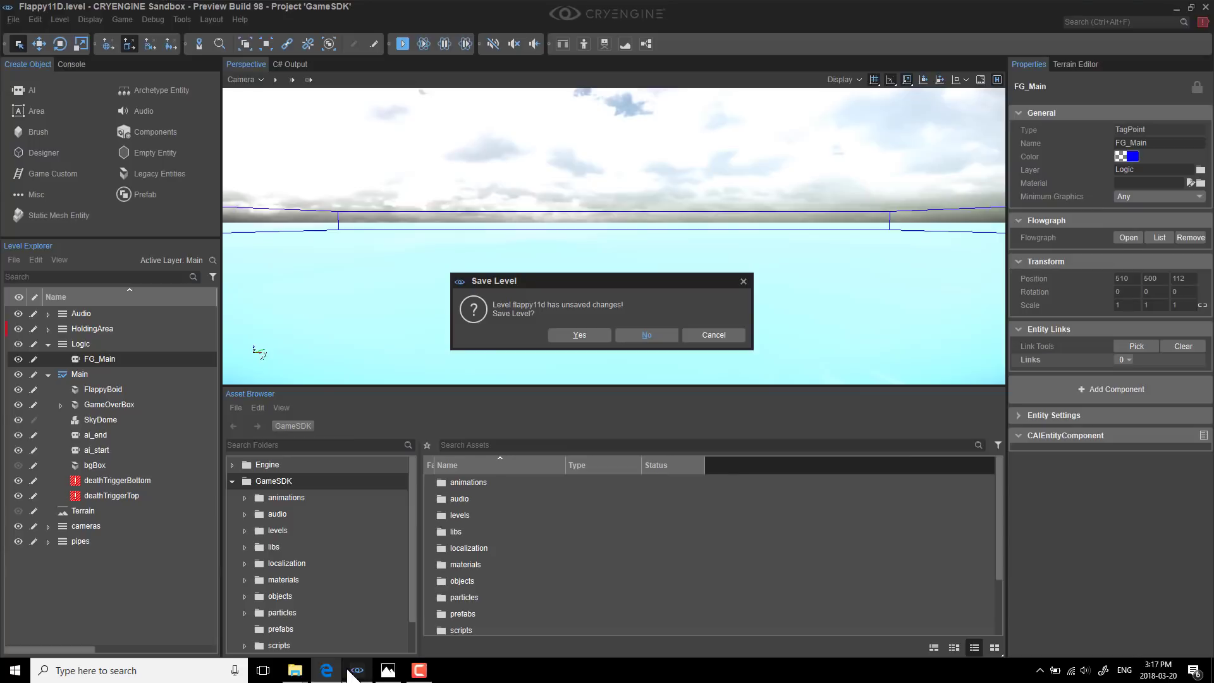
Switch to CRYENGINE Sandbox, decline saving Flappy11D, and open the woodland level from the levels folder
{"action": "left_click", "coordinate": [357, 670]}
{"action": "left_click", "coordinate": [657, 335]}
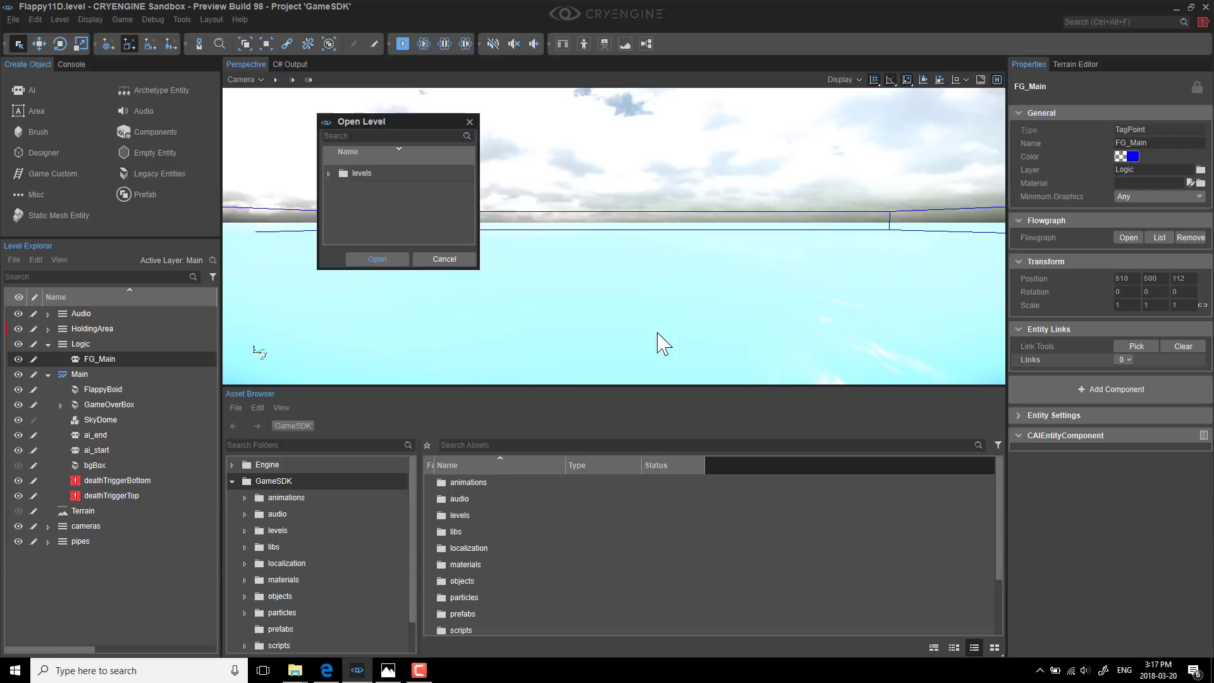
{"action": "left_click", "coordinate": [329, 173]}
{"action": "left_click", "coordinate": [342, 190]}
{"action": "double_click", "coordinate": [376, 208]}
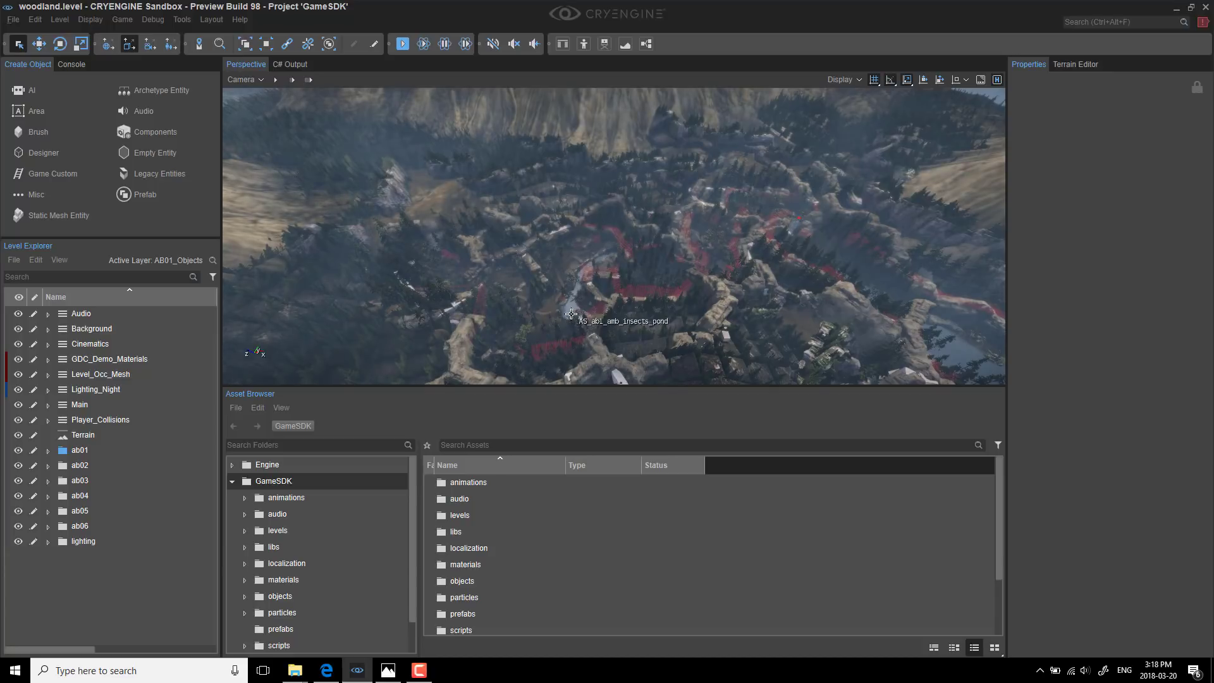
Look over the woodland level's forest and rock formations from above in the perspective viewport
{"action": "right_click_drag", "start_coordinate": [570, 313], "coordinate": [607, 298]}
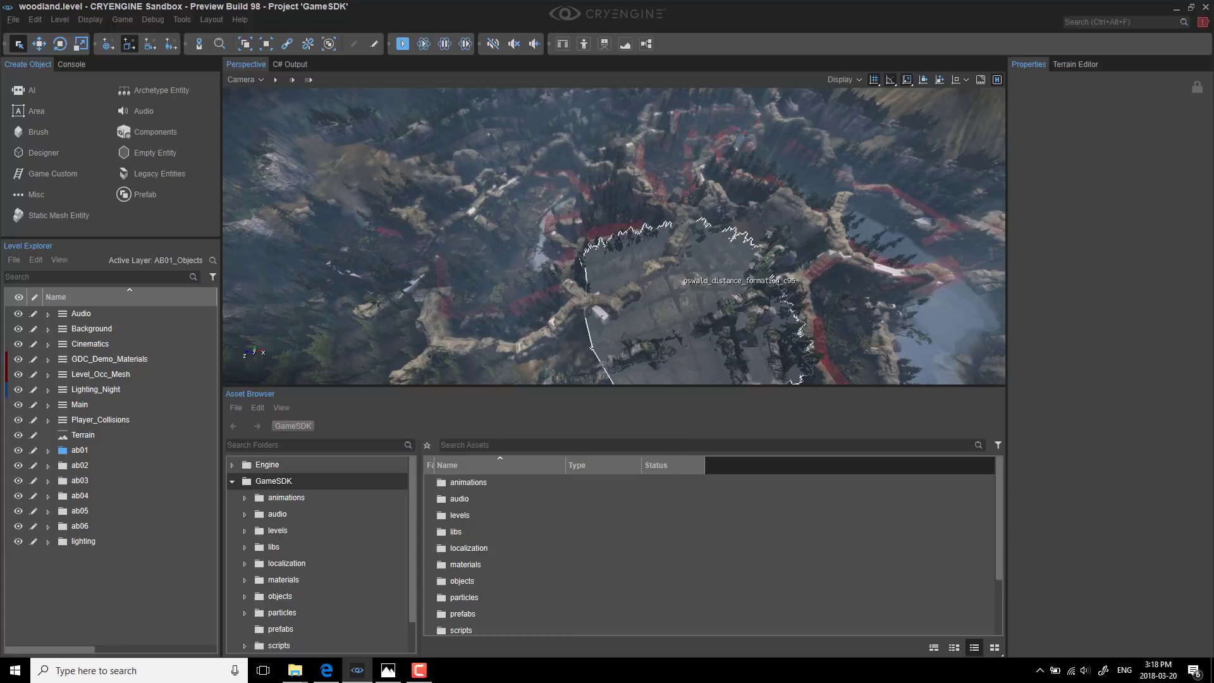
{"action": "right_click", "coordinate": [676, 274]}
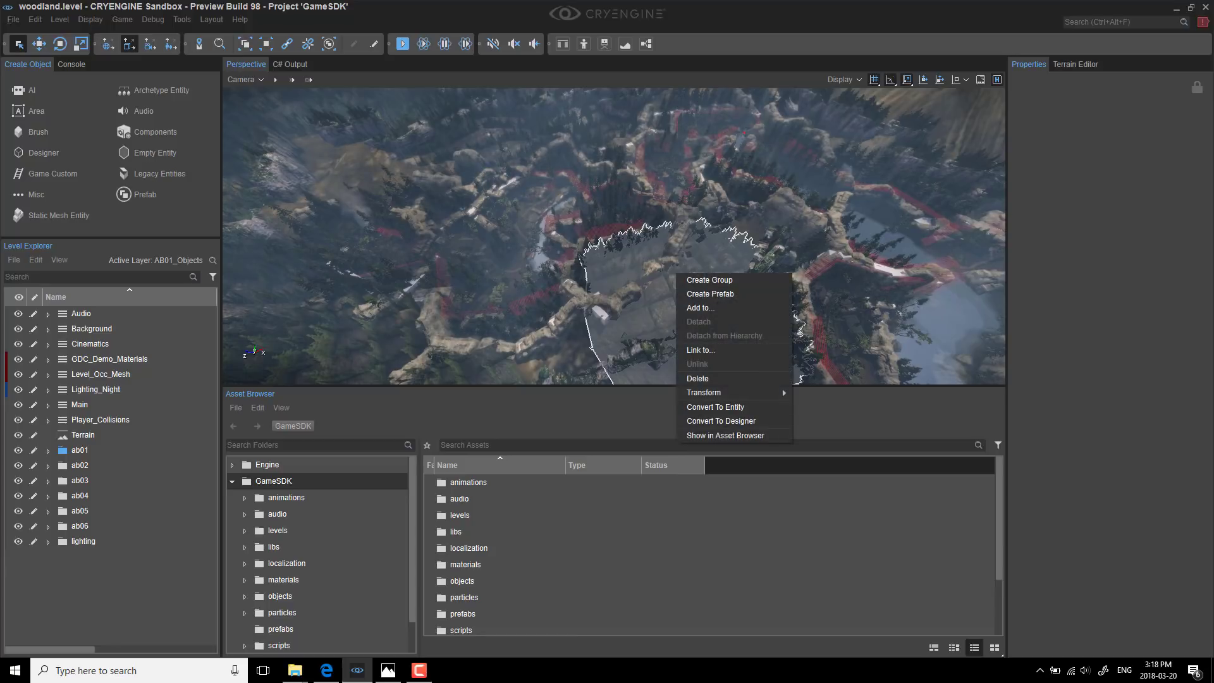
{"action": "left_click", "coordinate": [573, 272]}
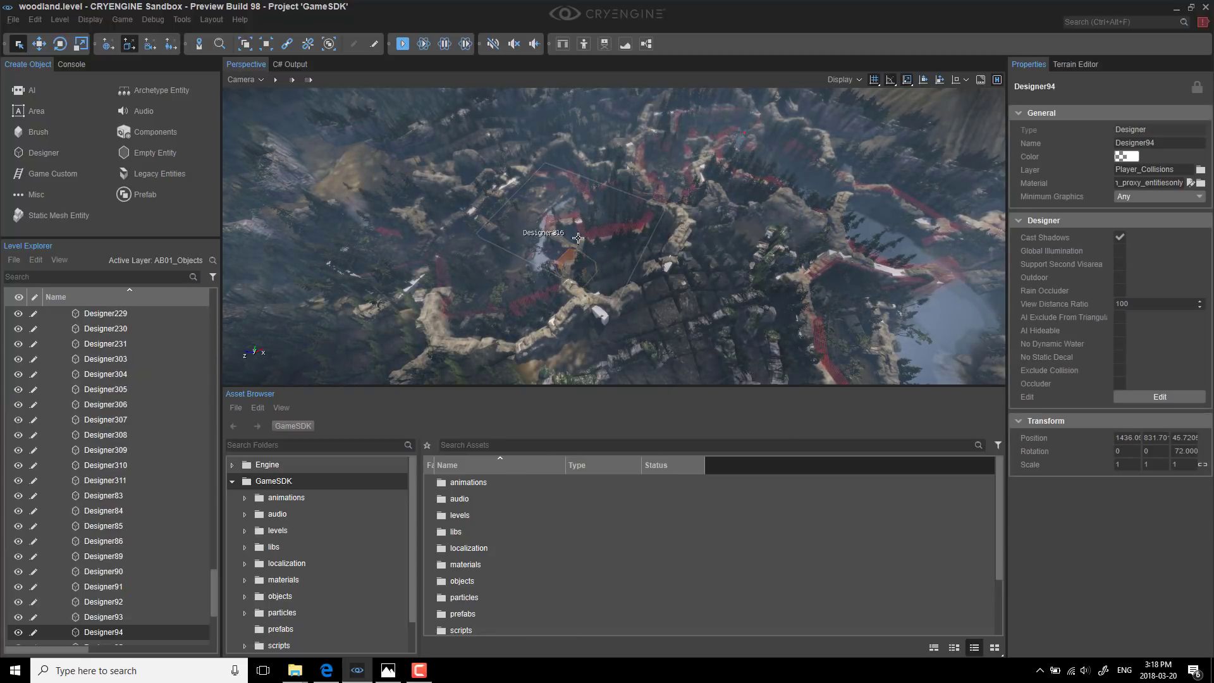
{"action": "right_click_drag", "start_coordinate": [637, 259], "coordinate": [638, 260]}
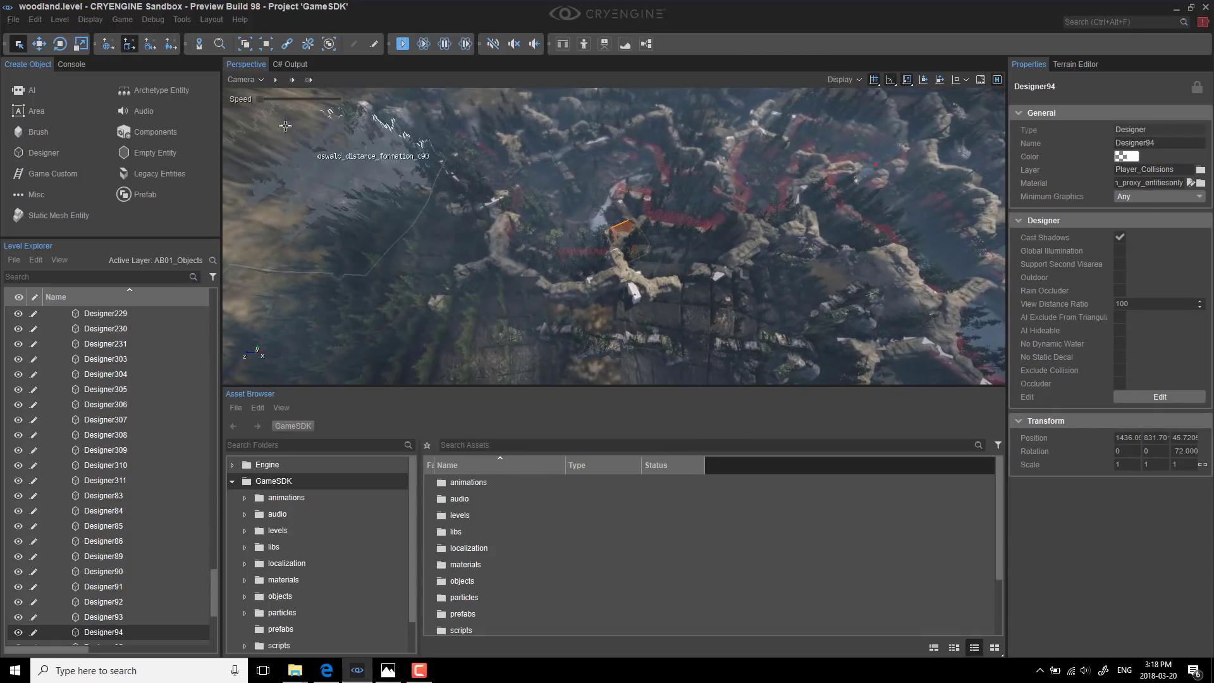
Adjust the camera movement speed of the perspective viewport
{"action": "left_click_drag", "start_coordinate": [261, 99], "coordinate": [288, 99]}
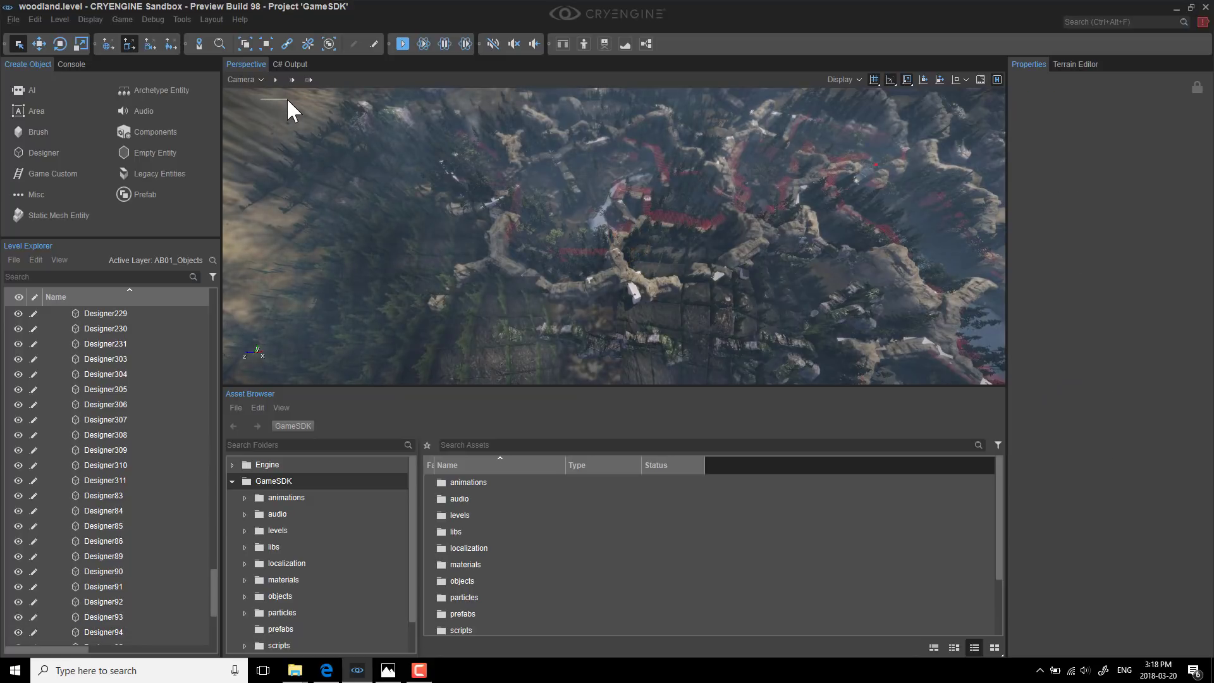
{"action": "left_click", "coordinate": [255, 81]}
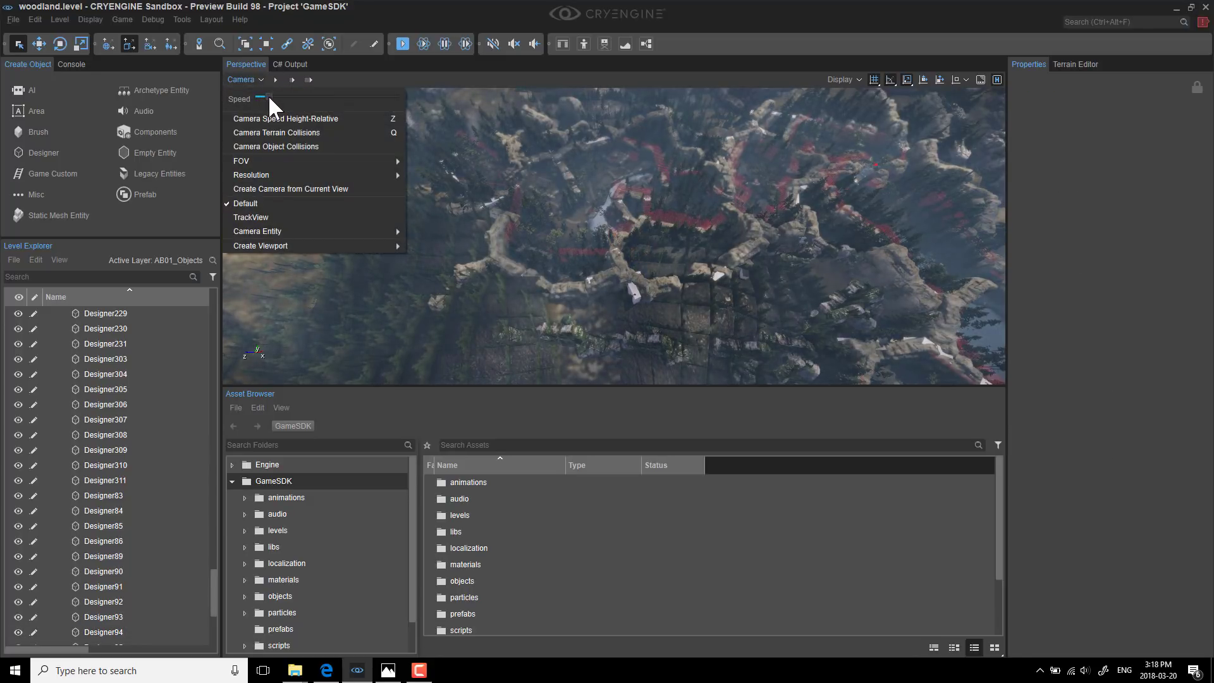
{"action": "left_click", "coordinate": [691, 258]}
Fly the camera down through the woodland level, along the forest path to the water at the cliff
{"action": "right_click_drag", "start_coordinate": [692, 258], "coordinate": [692, 260]}
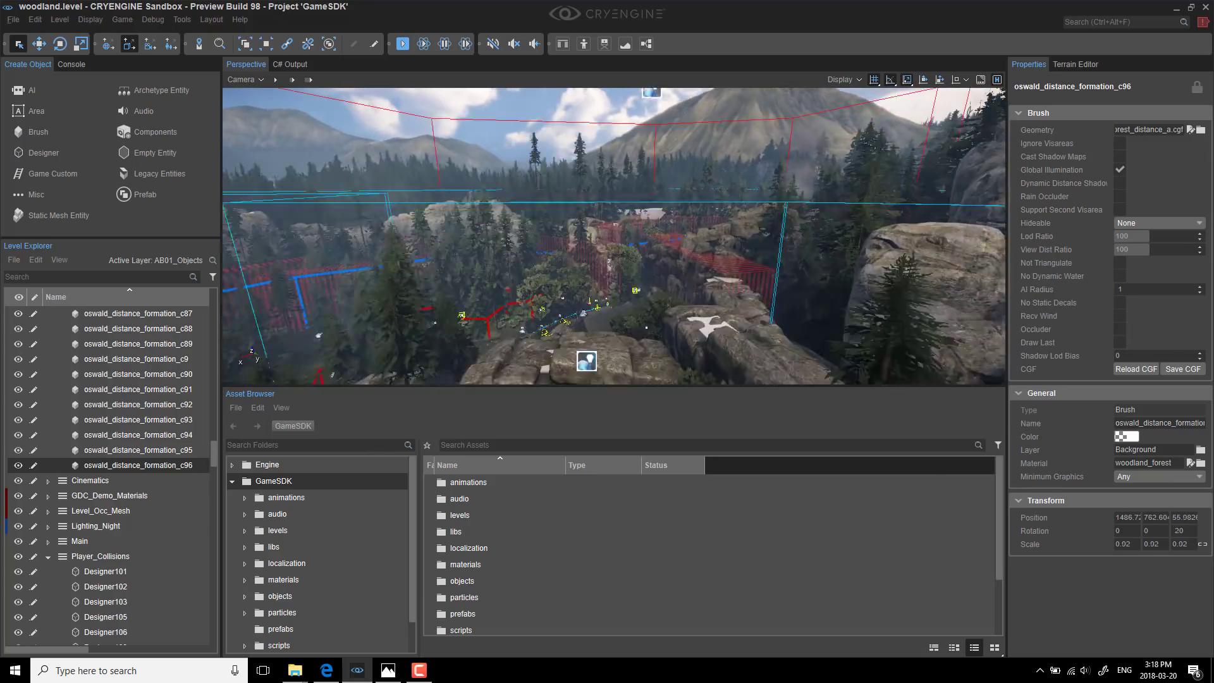
{"action": "key", "text": "w"}
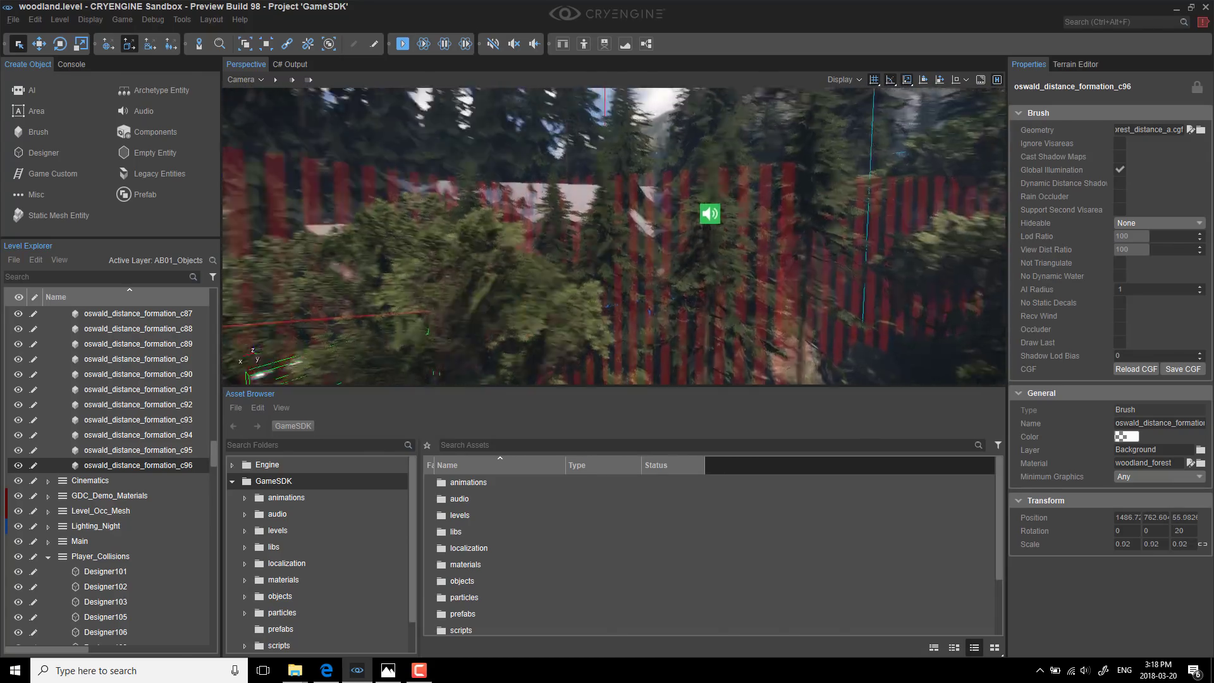
{"action": "key", "text": "w"}
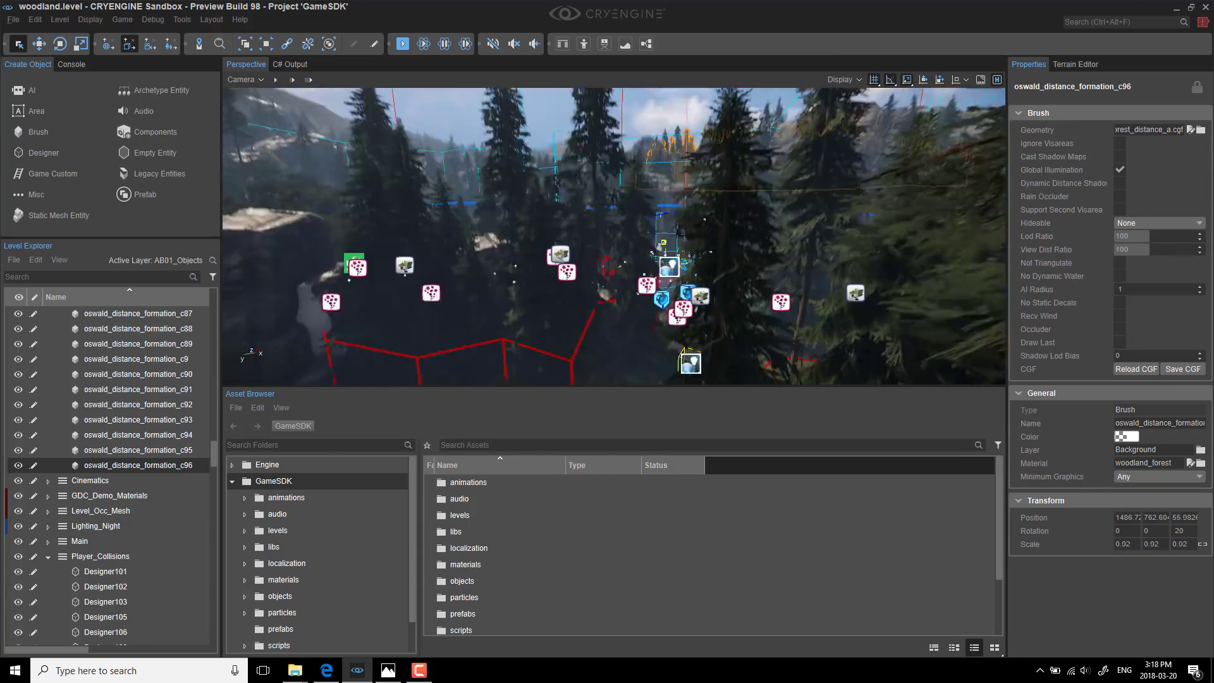
{"action": "key", "text": "w"}
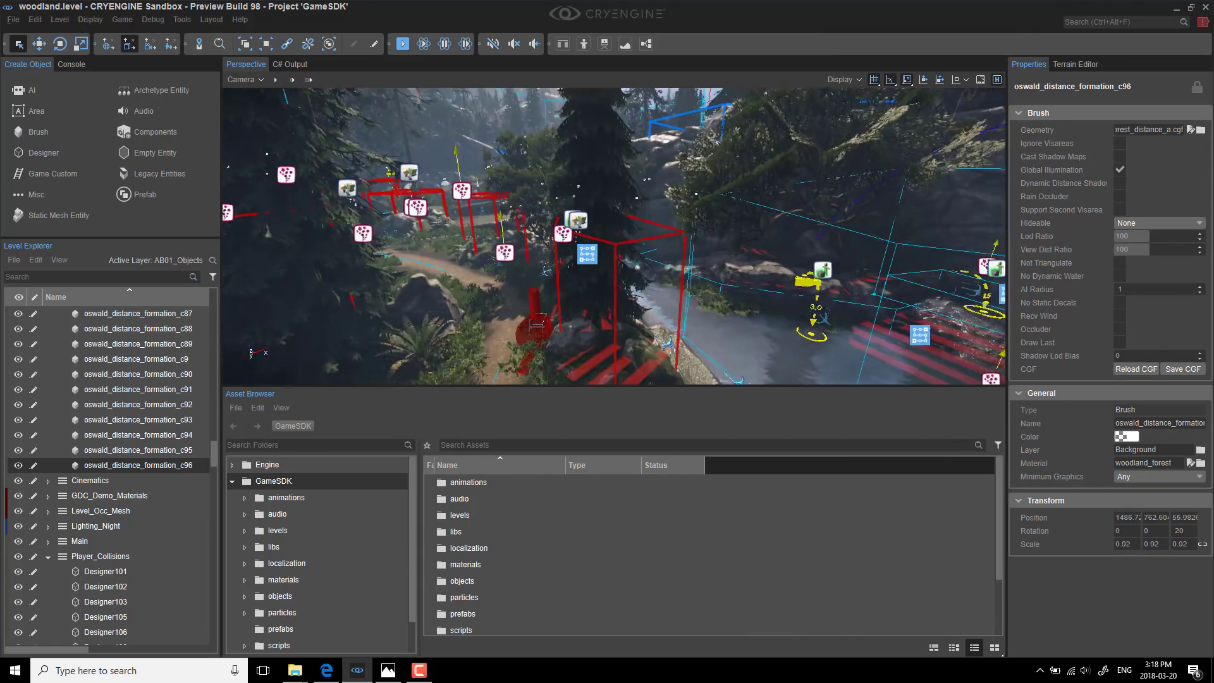
{"action": "key", "text": "w"}
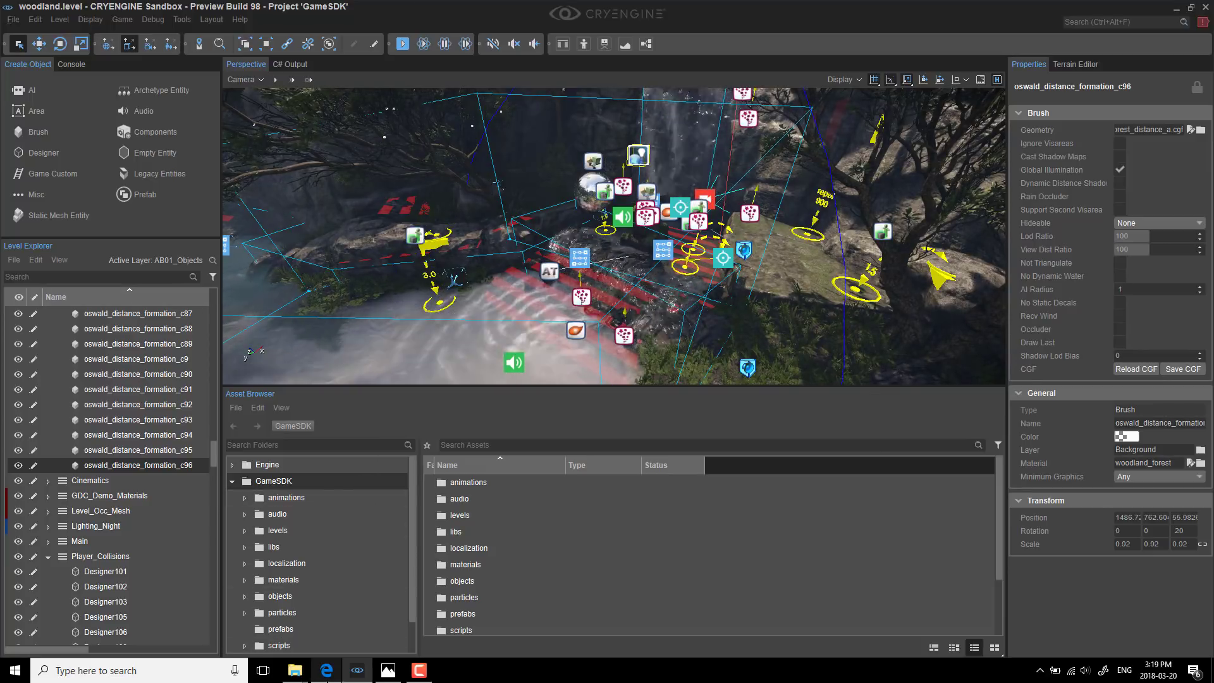
Switch to Microsoft Edge and go from the Flappy Boid page to the Marketplace main page
{"action": "key", "text": "alt+Tab"}
{"action": "scroll", "coordinate": [341, 178], "scroll_direction": "up", "scroll_amount": 2}
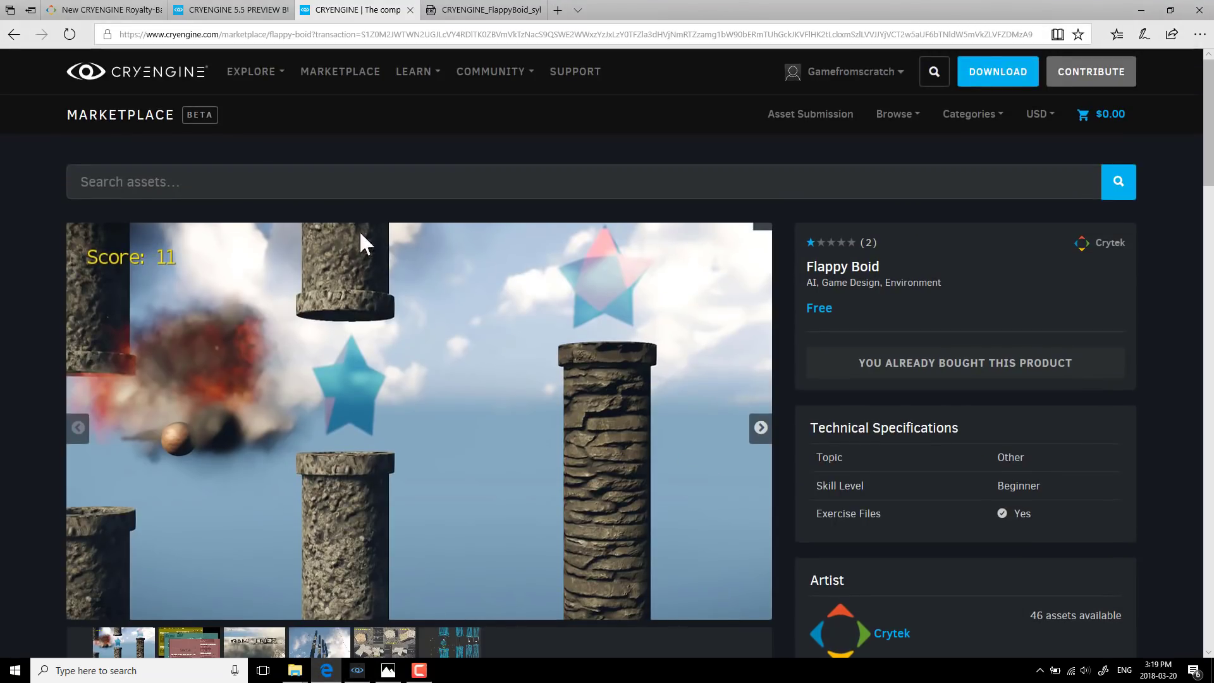
{"action": "left_click", "coordinate": [129, 117]}
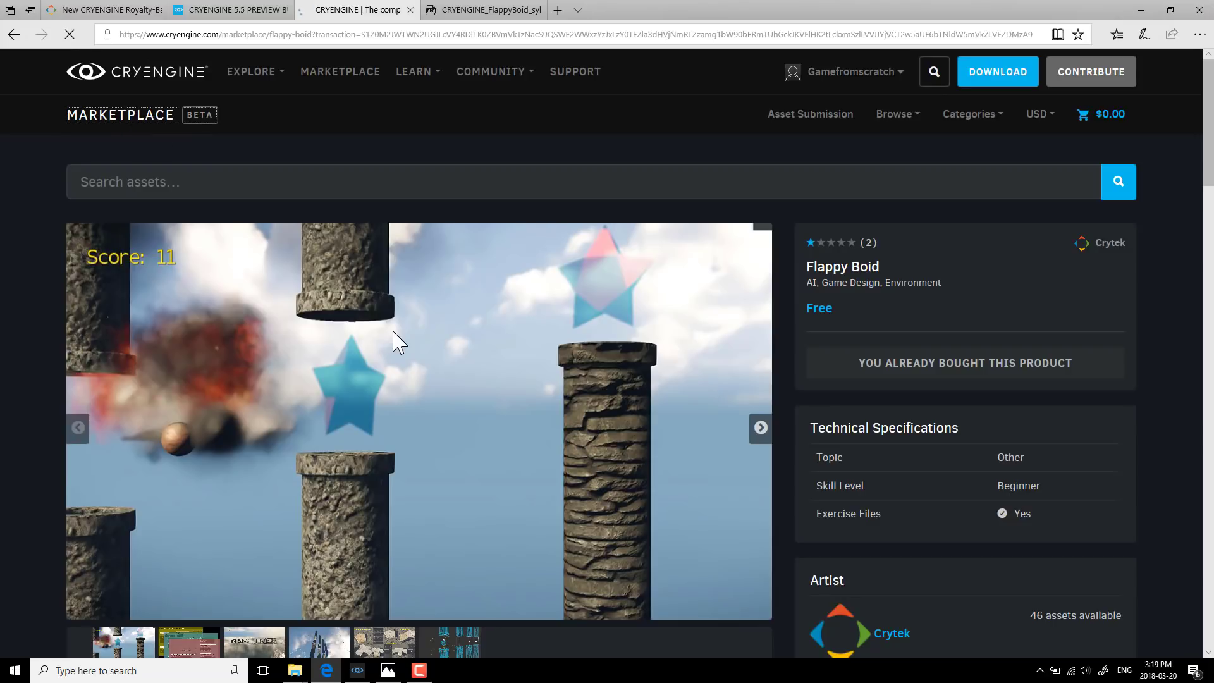
Look through the Featured Assets and Latest Assets sections of the Marketplace main page
{"action": "scroll", "coordinate": [476, 346], "scroll_direction": "down", "scroll_amount": 3}
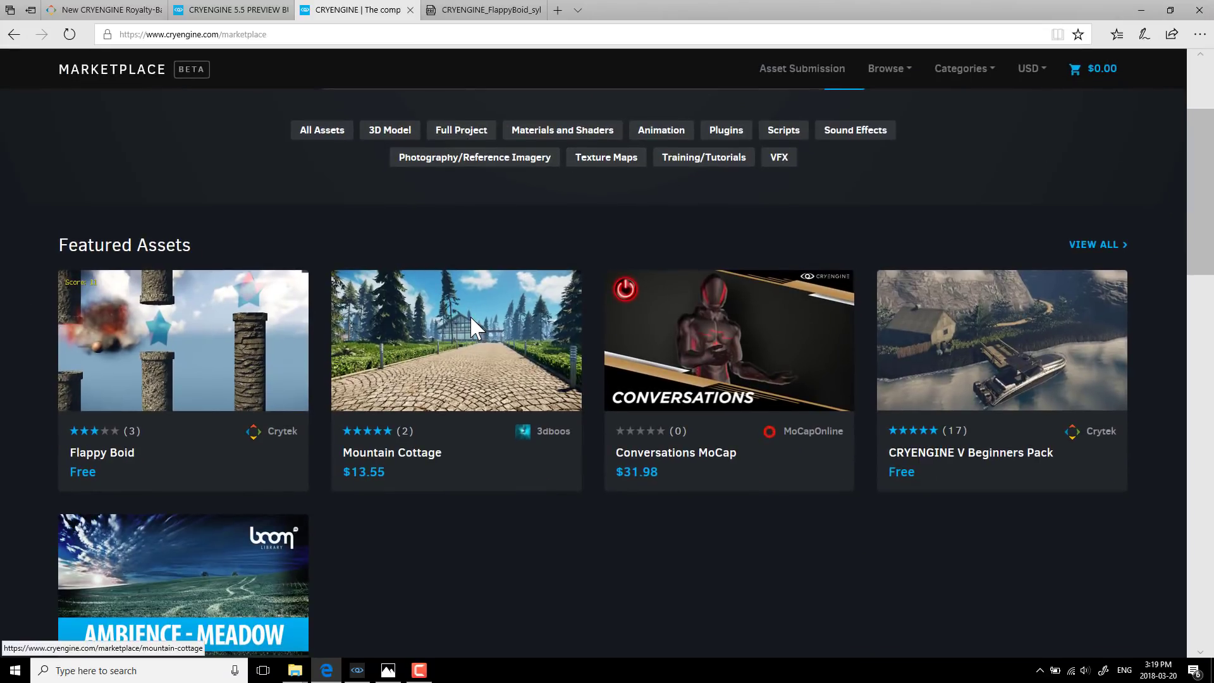
{"action": "scroll", "coordinate": [471, 319], "scroll_direction": "down", "scroll_amount": 7}
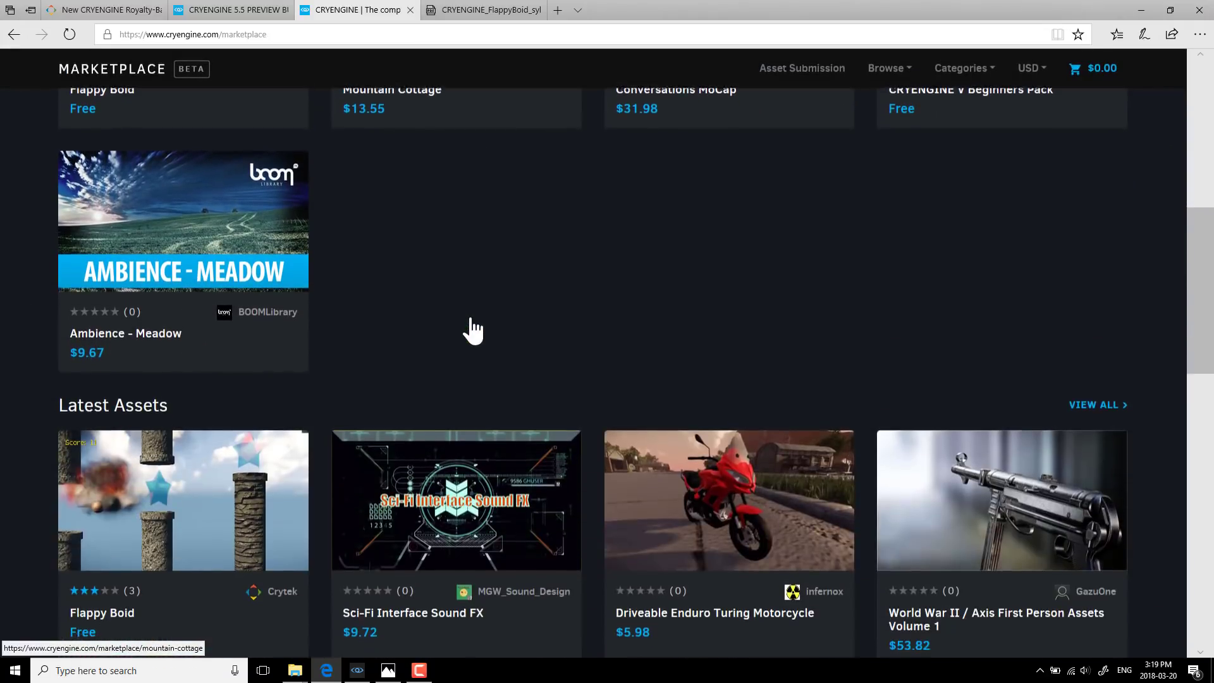
{"action": "scroll", "coordinate": [471, 319], "scroll_direction": "down", "scroll_amount": 7}
{"action": "scroll", "coordinate": [471, 320], "scroll_direction": "up", "scroll_amount": 14}
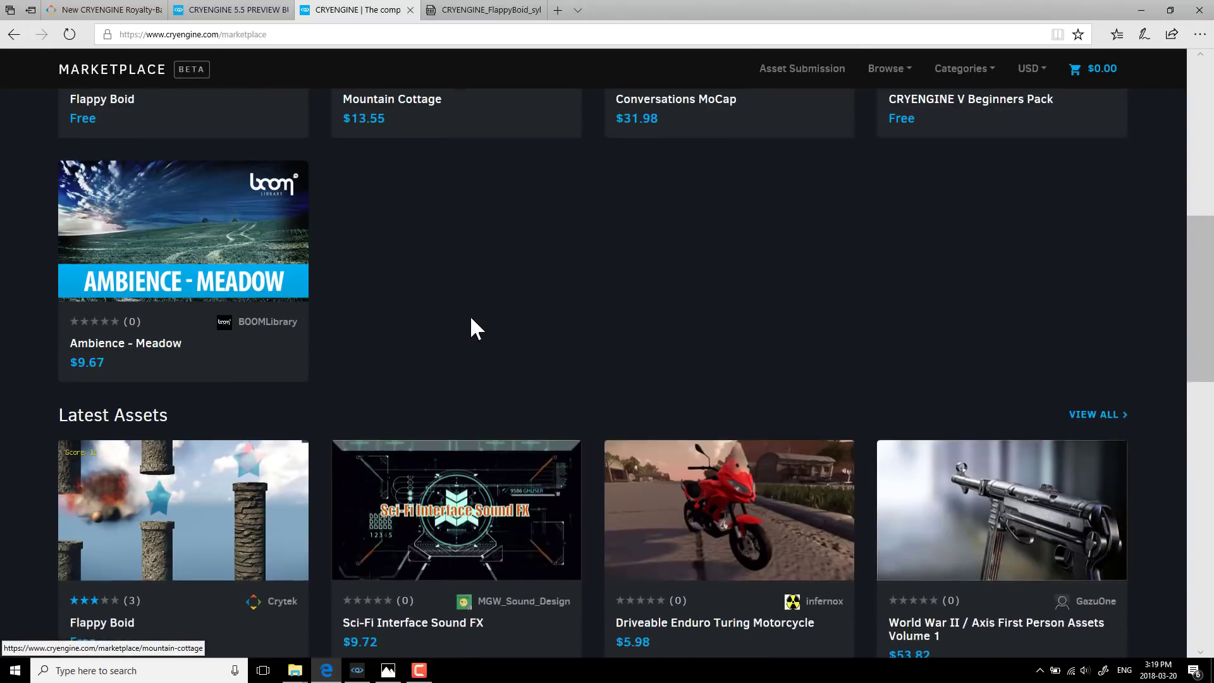
{"action": "scroll", "coordinate": [471, 318], "scroll_direction": "up", "scroll_amount": 1}
Open the full list of Featured Assets in the Marketplace and look through its assets and filter categories
{"action": "left_click", "coordinate": [1088, 251]}
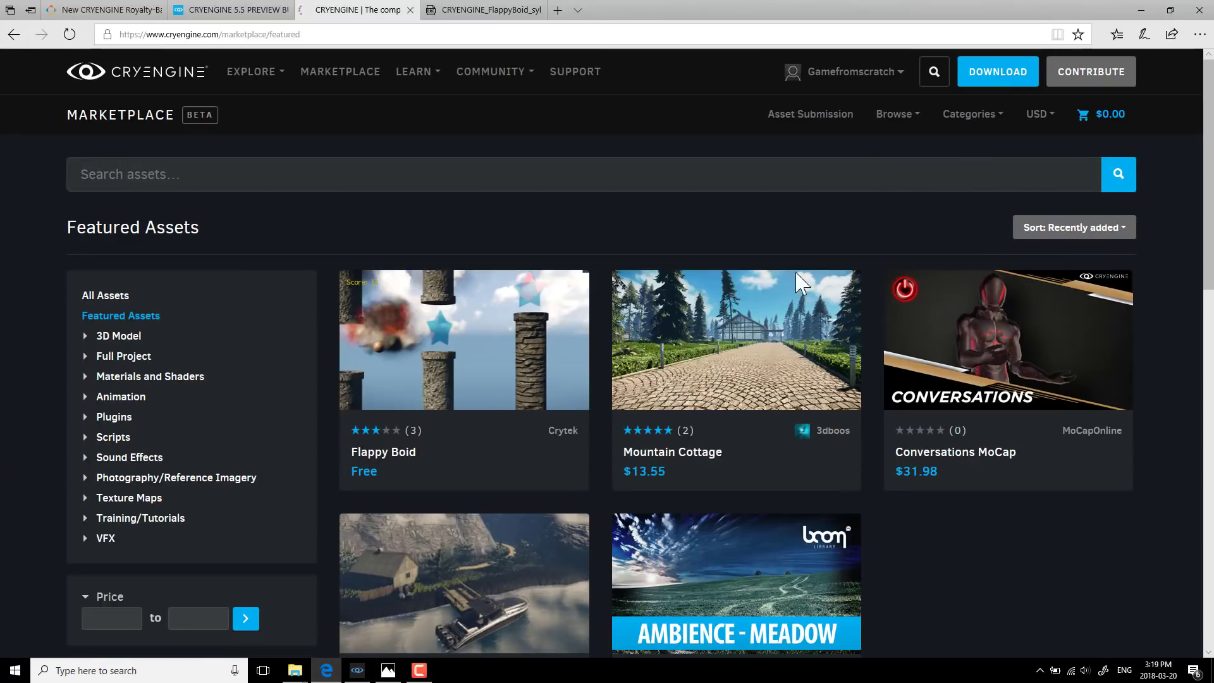
{"action": "scroll", "coordinate": [787, 303], "scroll_direction": "down", "scroll_amount": 8}
{"action": "scroll", "coordinate": [790, 315], "scroll_direction": "up", "scroll_amount": 5}
{"action": "scroll", "coordinate": [788, 303], "scroll_direction": "up", "scroll_amount": 1}
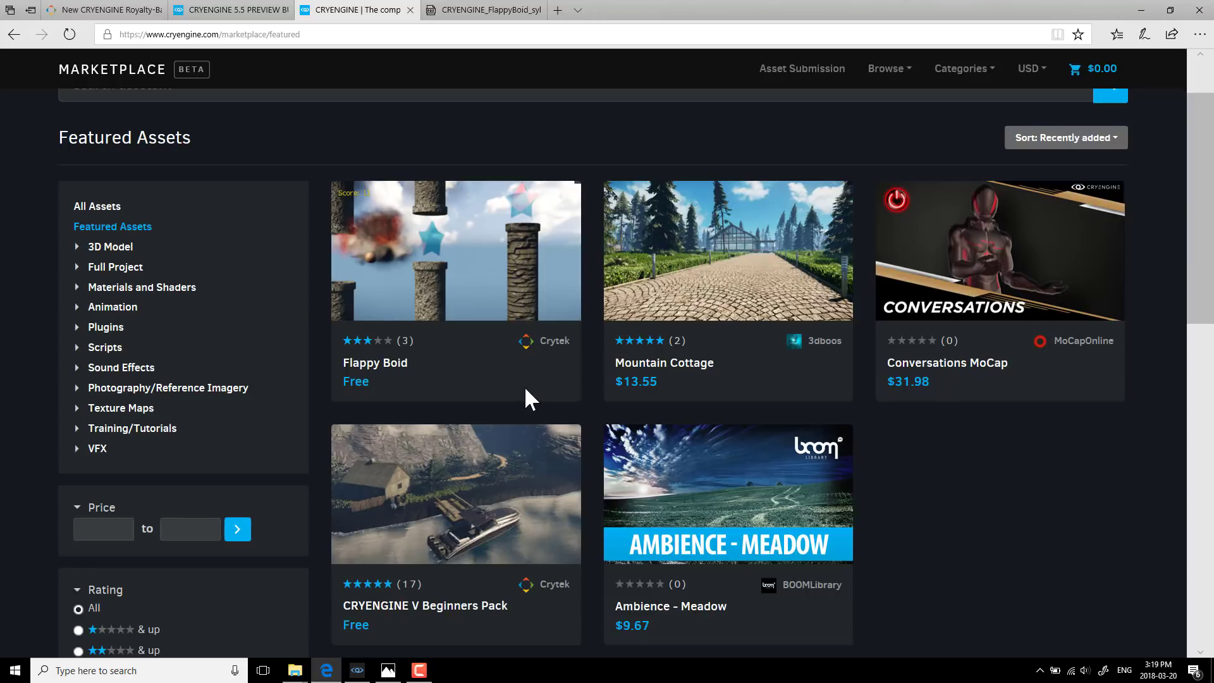
Switch back to the CRYENGINE Sandbox editor with the woodland level
{"action": "left_click", "coordinate": [357, 670]}
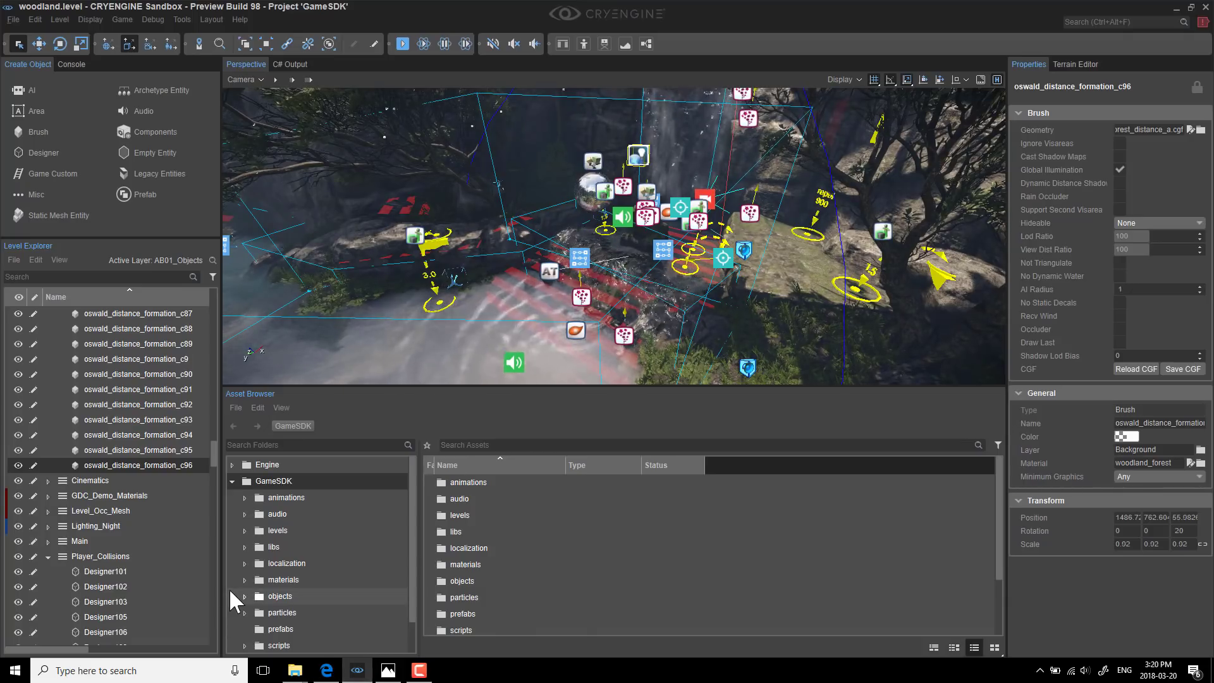